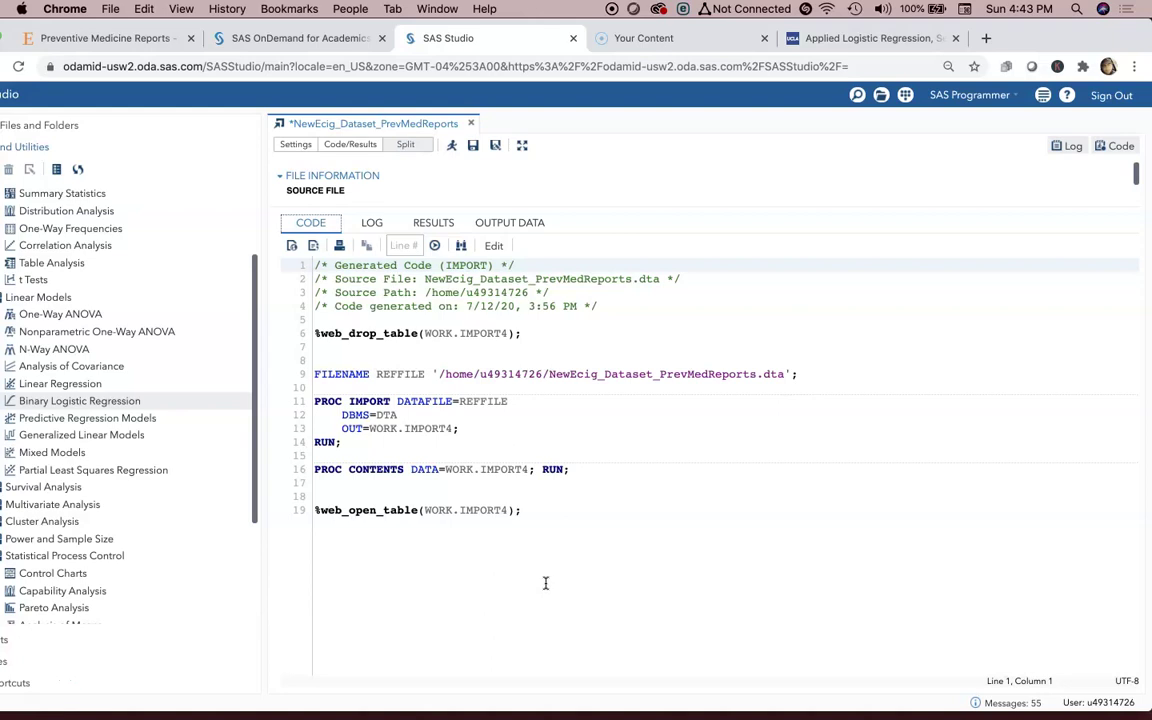
Rerun the import program, replacing the existing WORK.IMPORT4 table.
drag(1068, 40, 1122, 38)
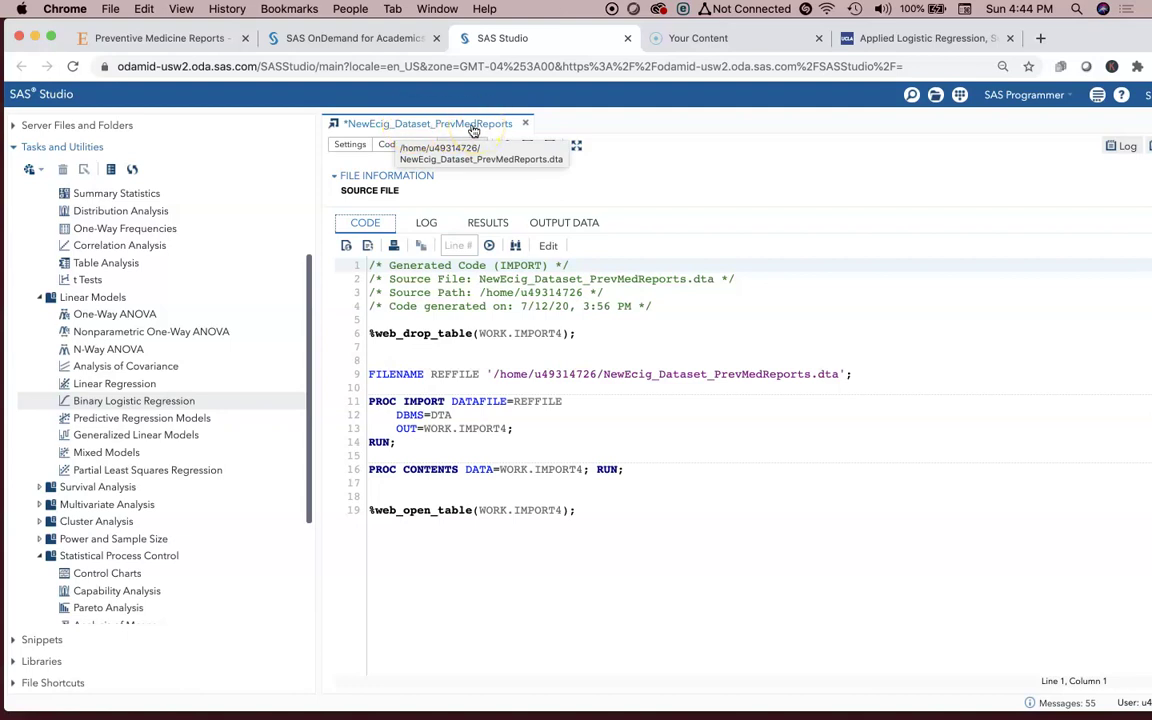
click(398, 540)
click(526, 546)
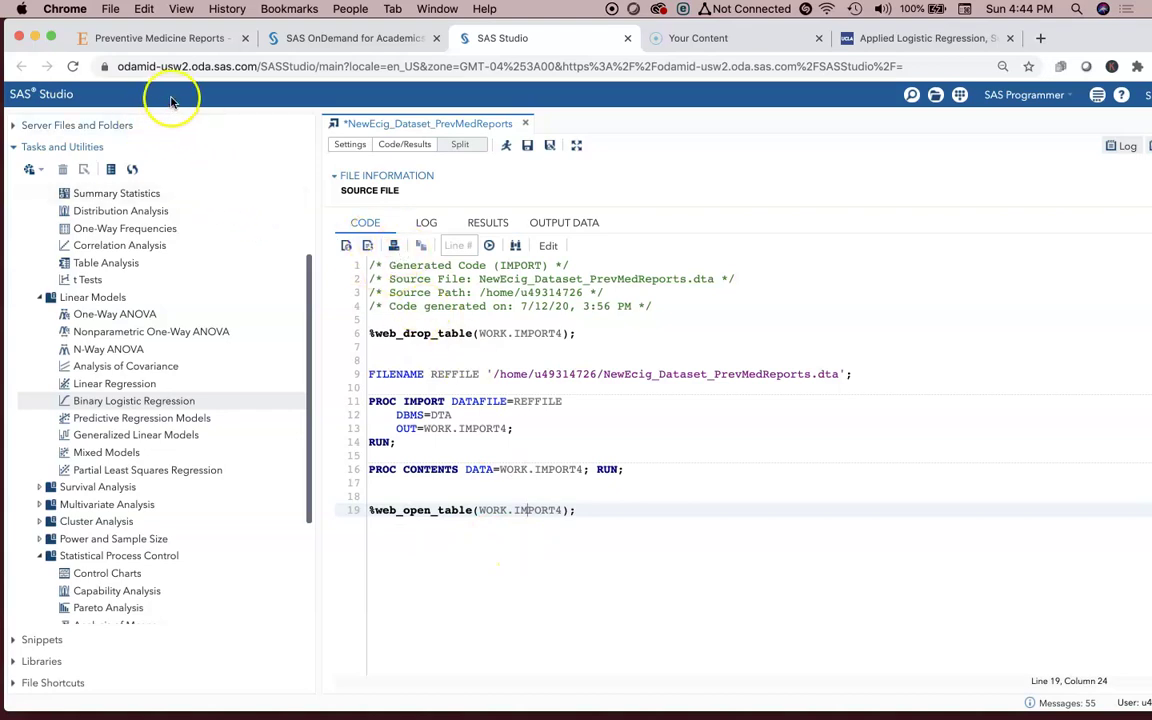
click(503, 146)
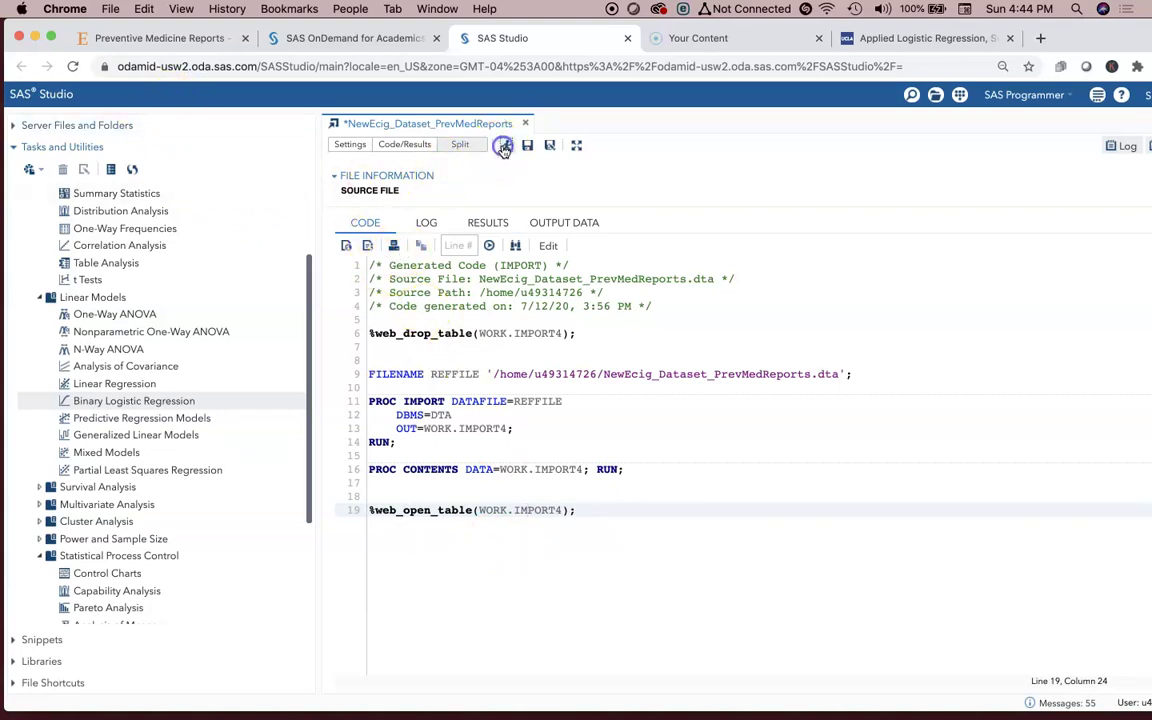
click(692, 445)
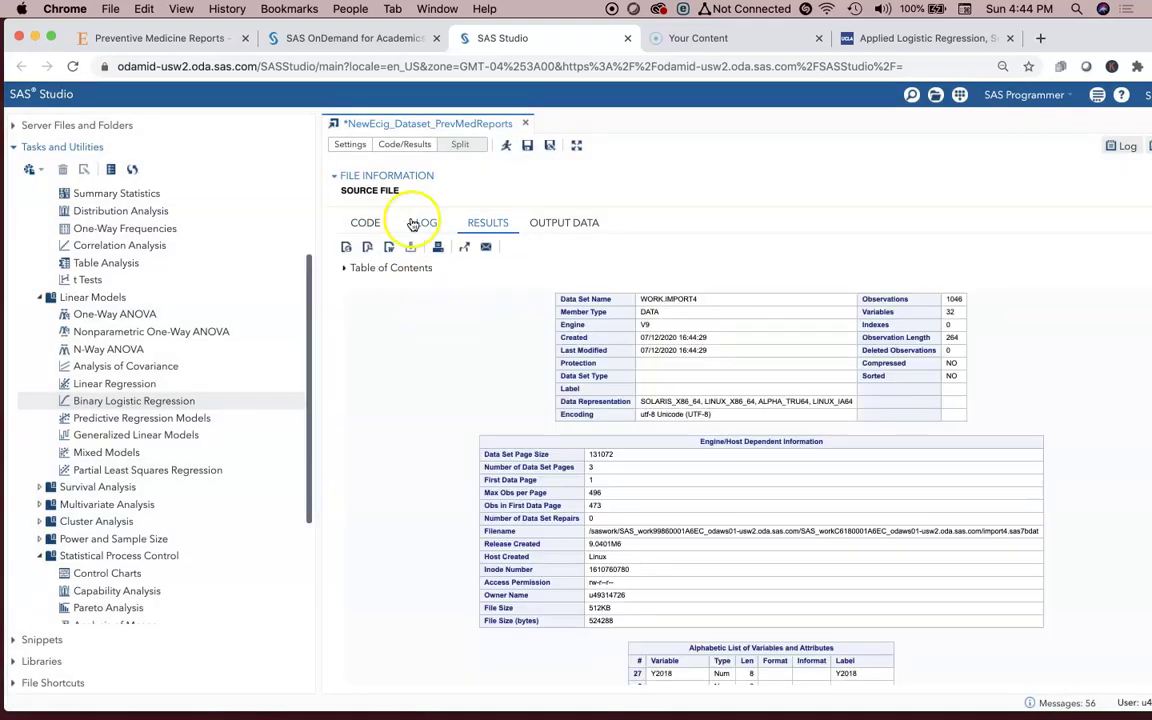
Review the import code's WORK.IMPORT4 output name, then the results and output data tabs.
click(366, 223)
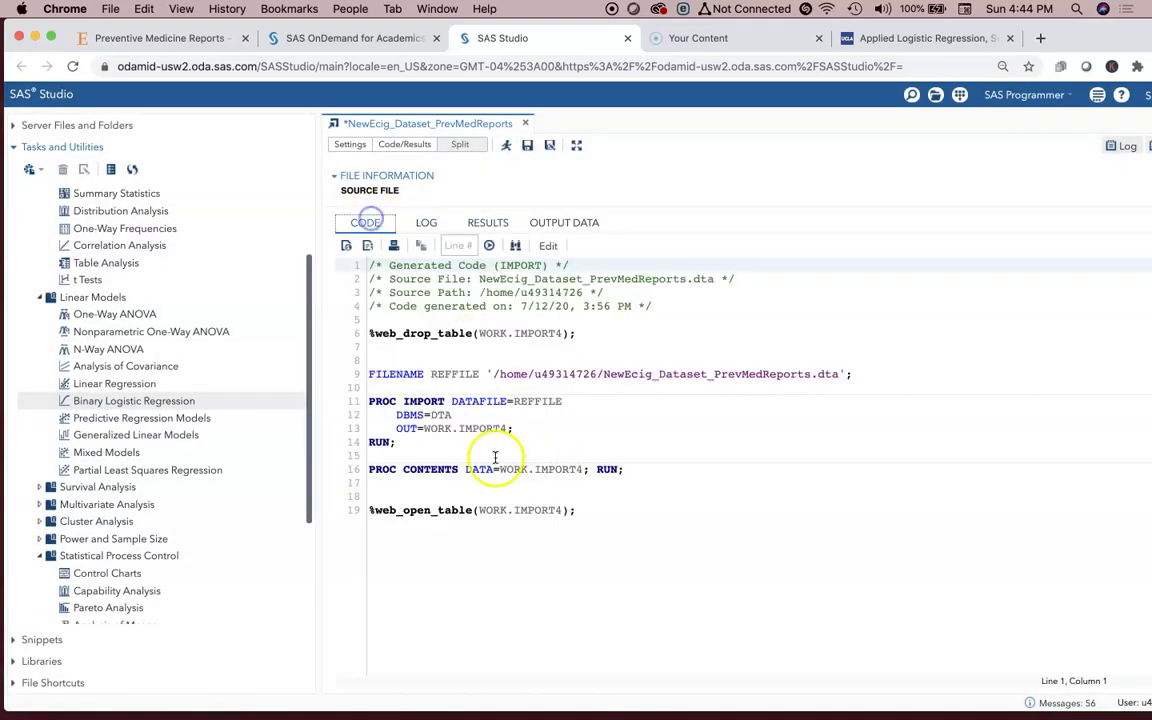
drag(507, 429, 422, 430)
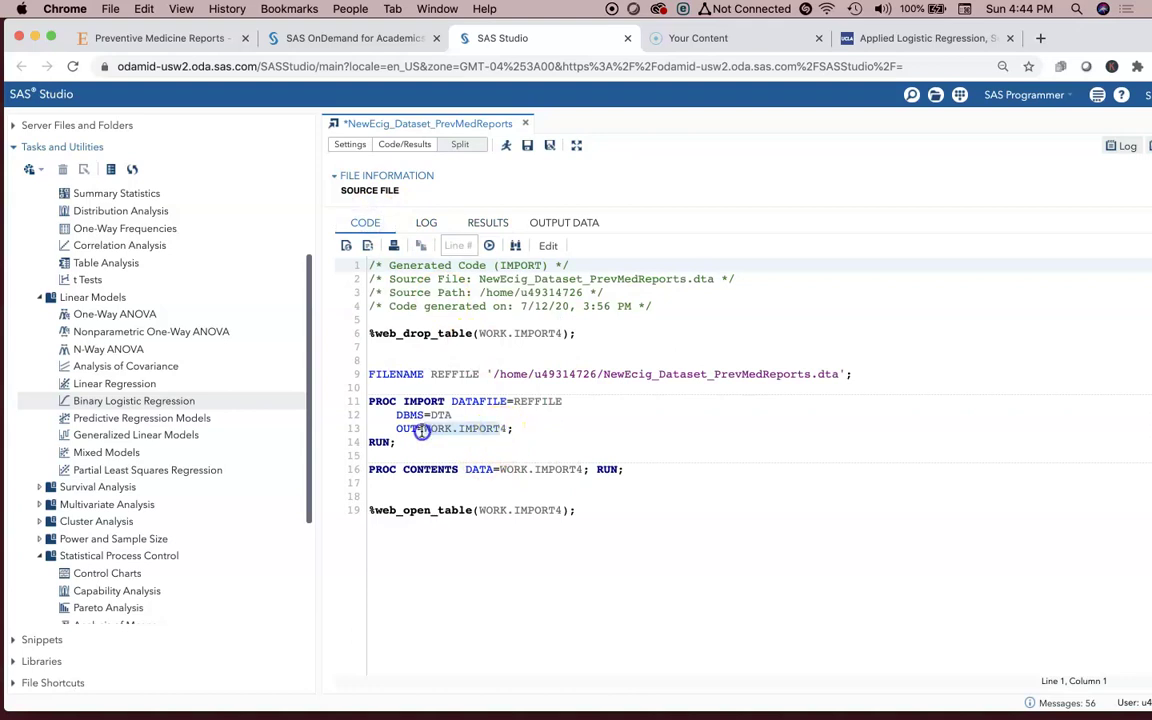
click(495, 223)
click(566, 224)
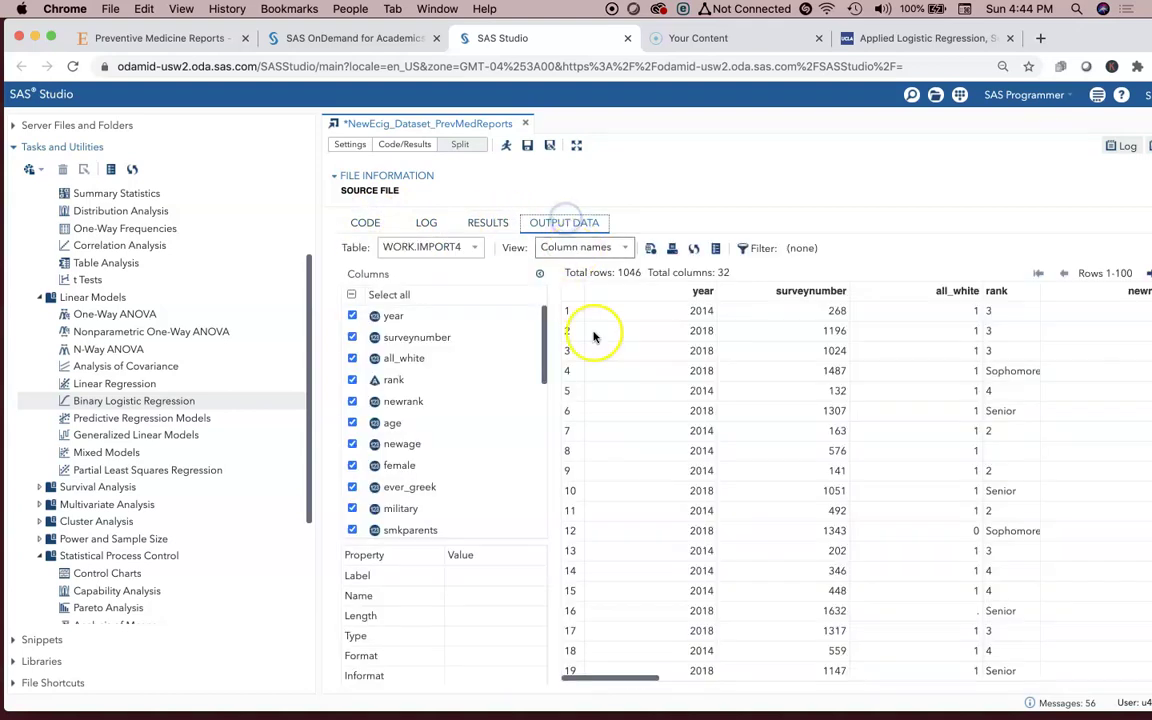
Scroll the 1046-row, 32-column table to the ecig_30d values and back.
drag(643, 679, 976, 652)
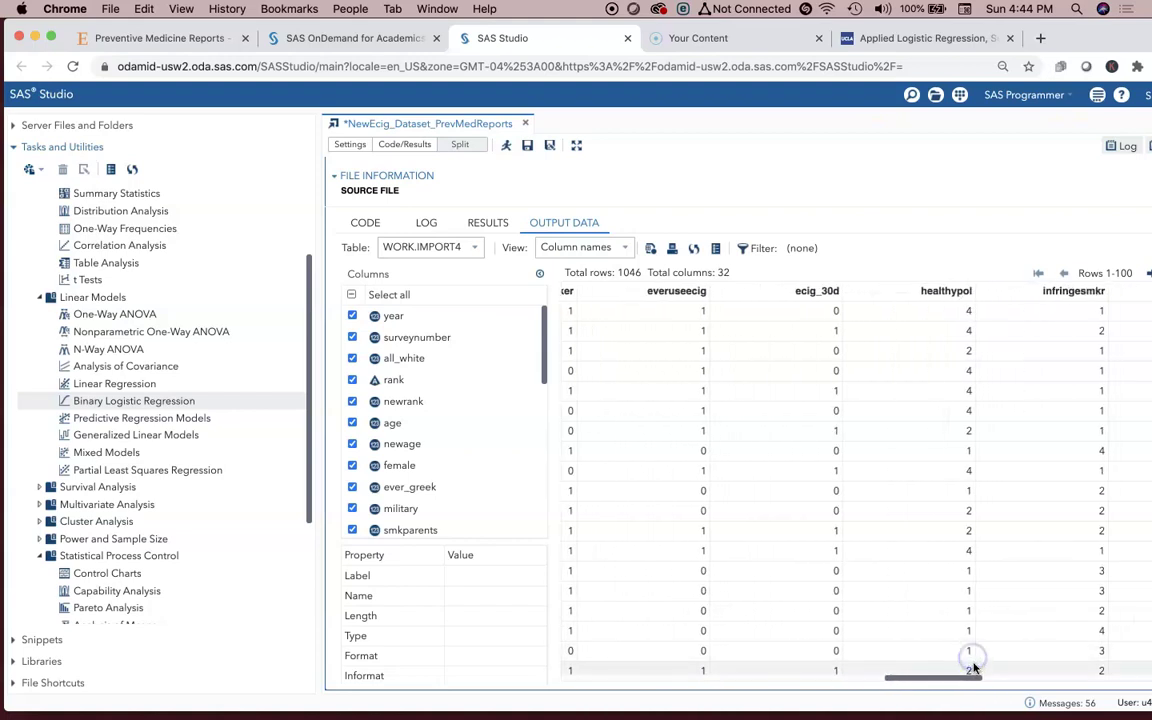
click(812, 296)
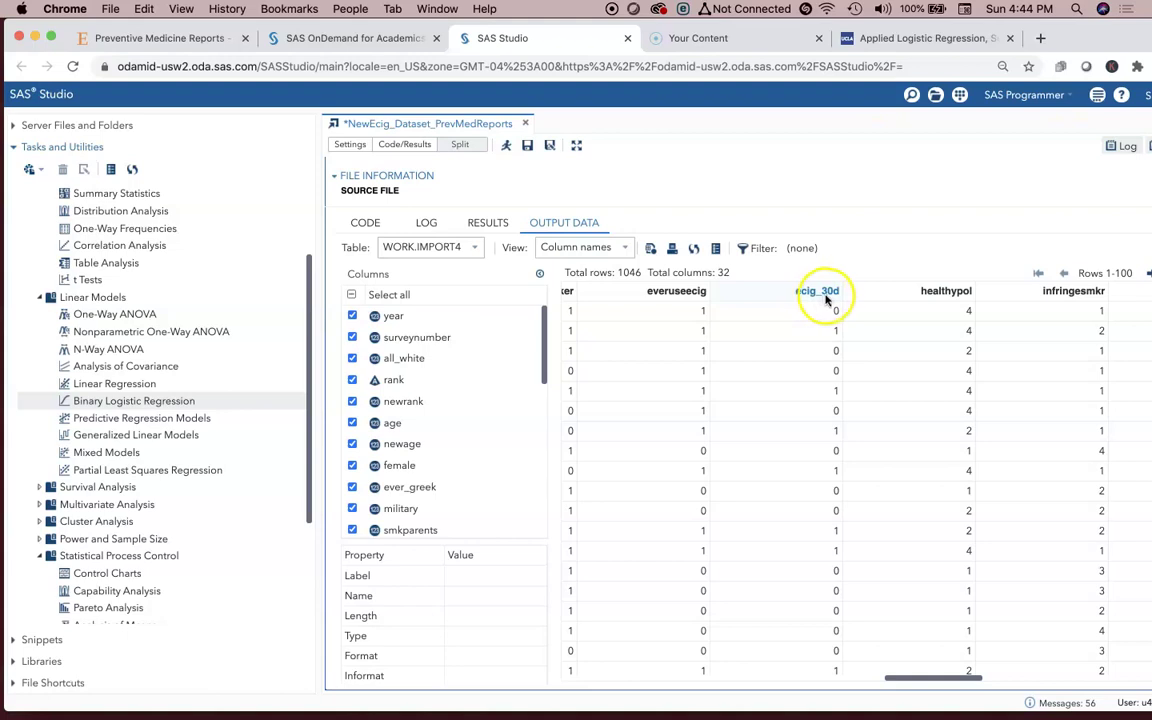
click(833, 315)
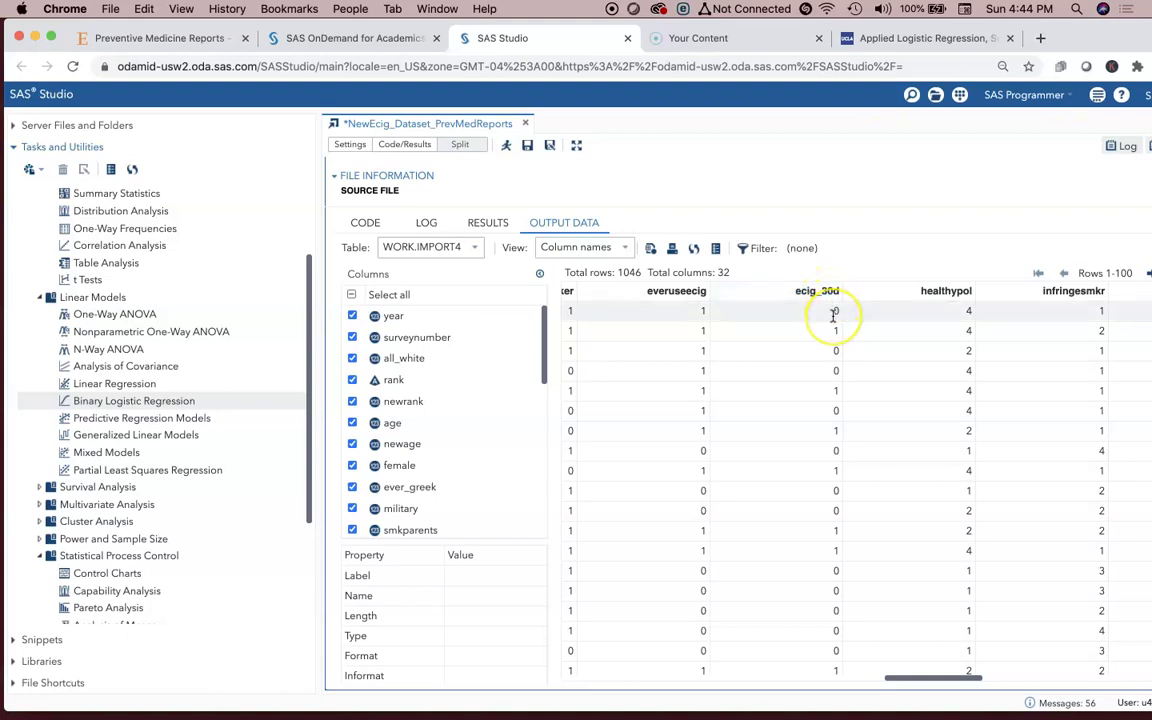
click(842, 316)
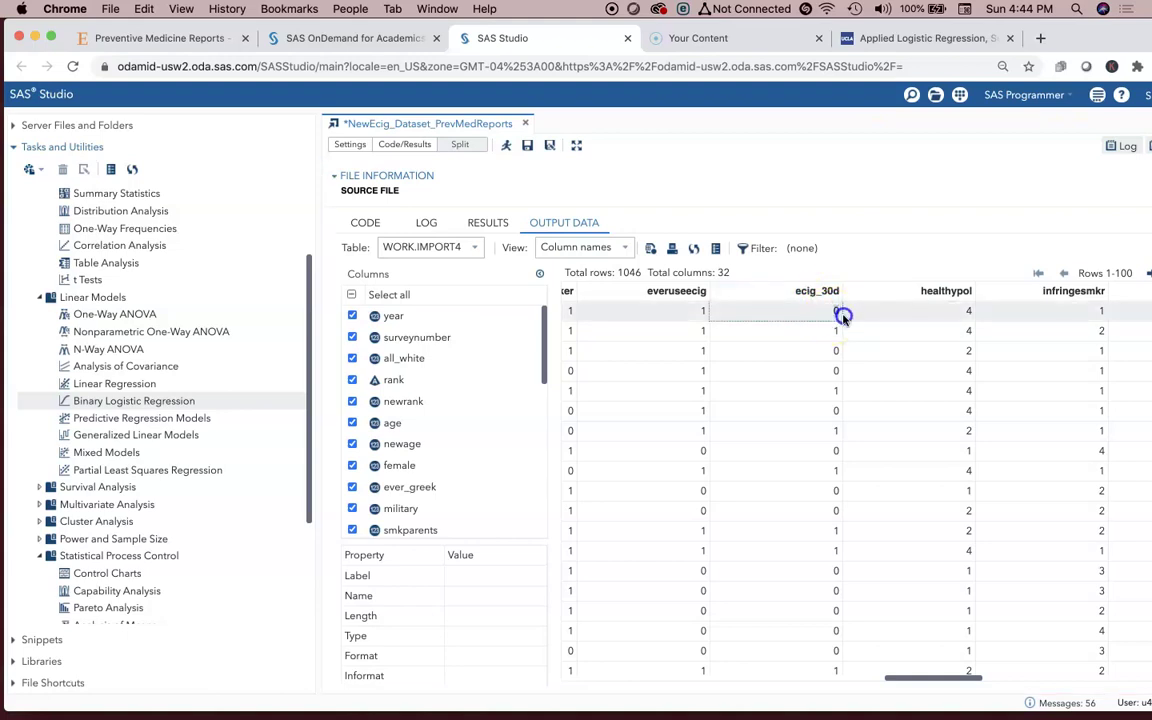
click(836, 330)
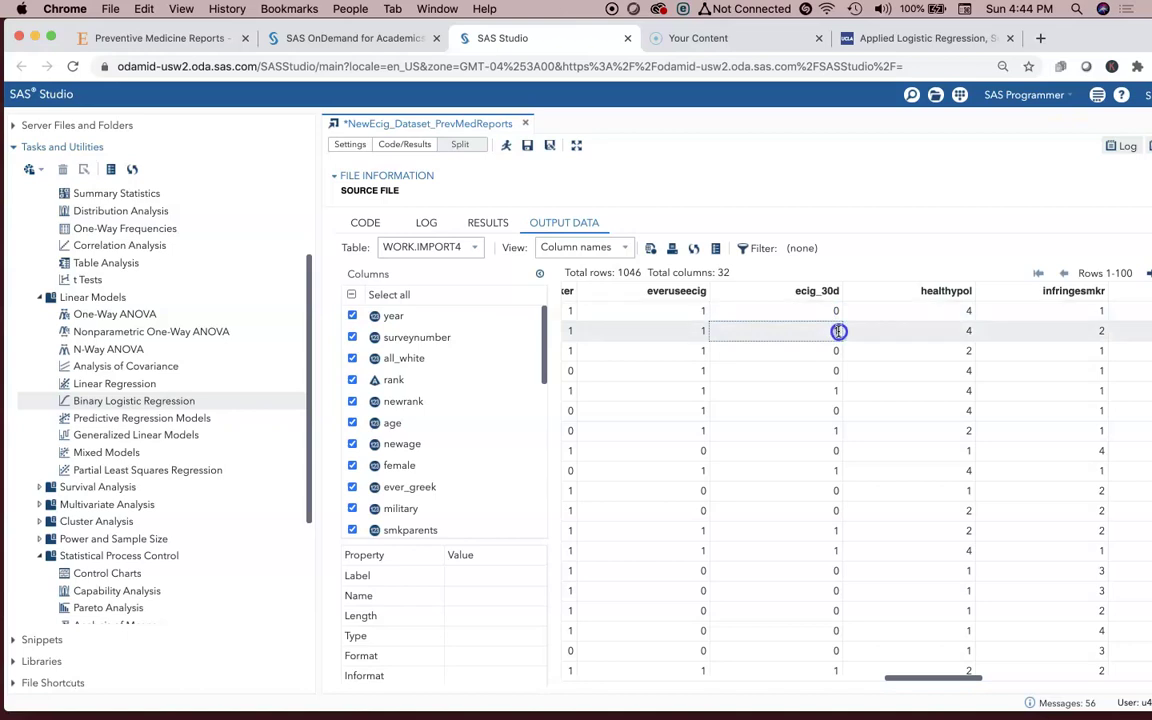
click(963, 679)
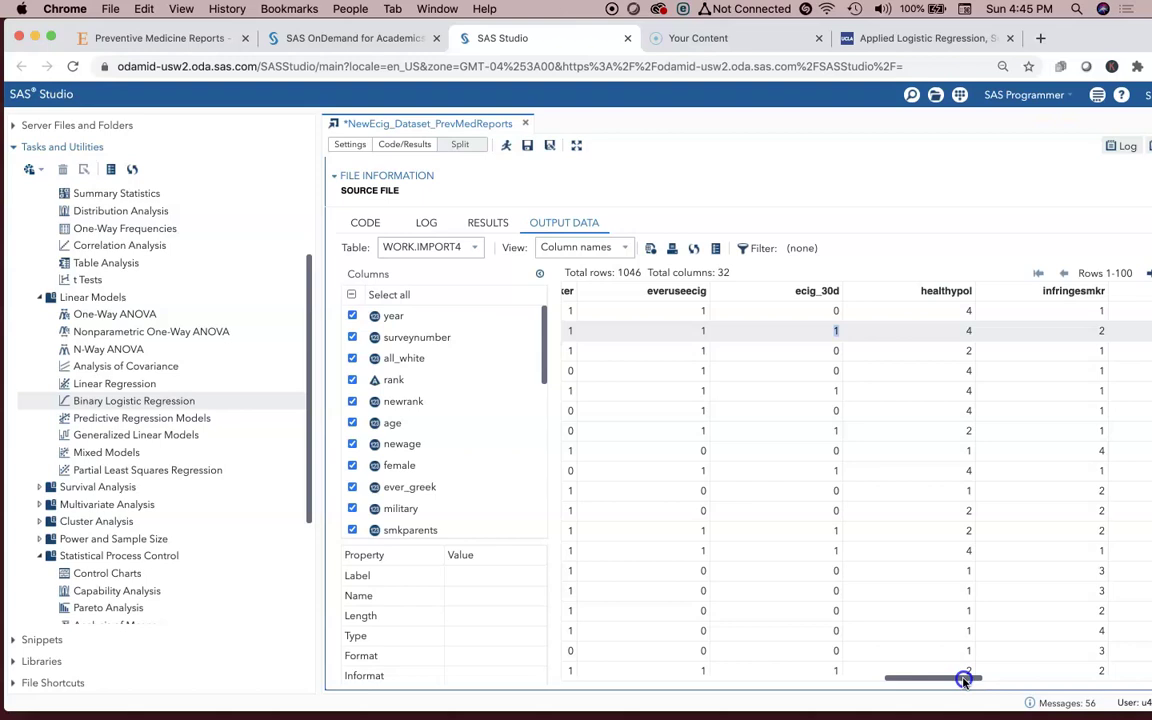
drag(963, 680, 569, 663)
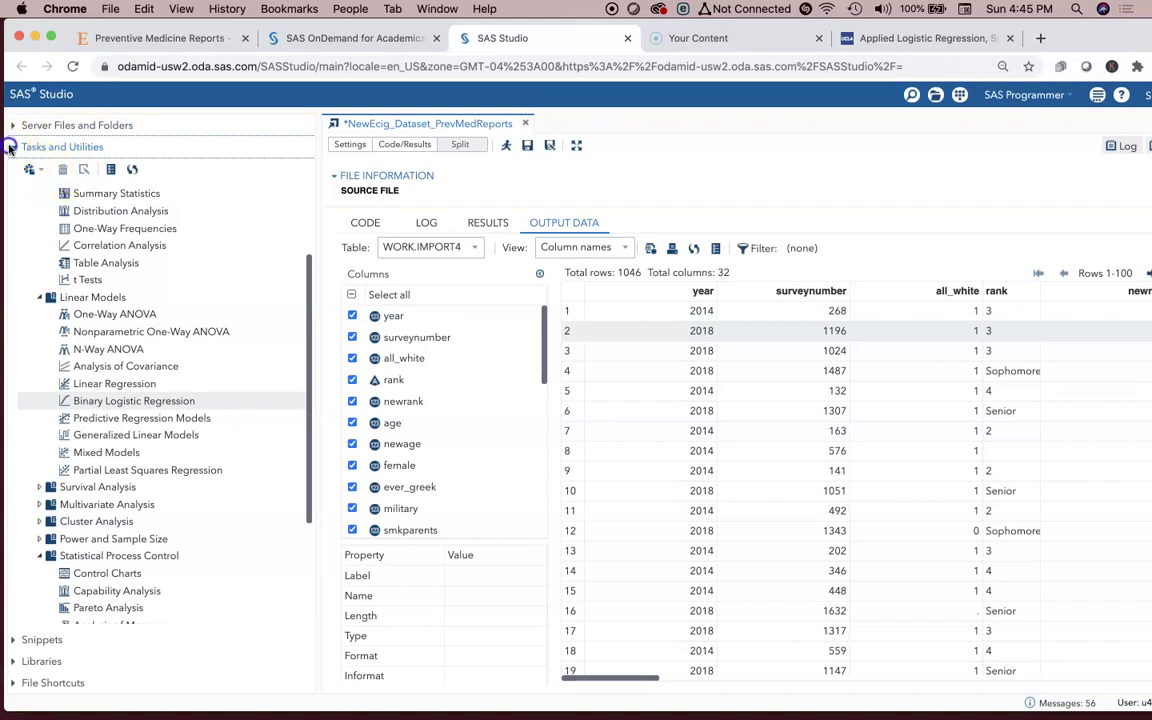
Open Statistics > Linear Models > Binary Logistic Regression with WORK.IMPORT4 as its data table.
click(44, 172)
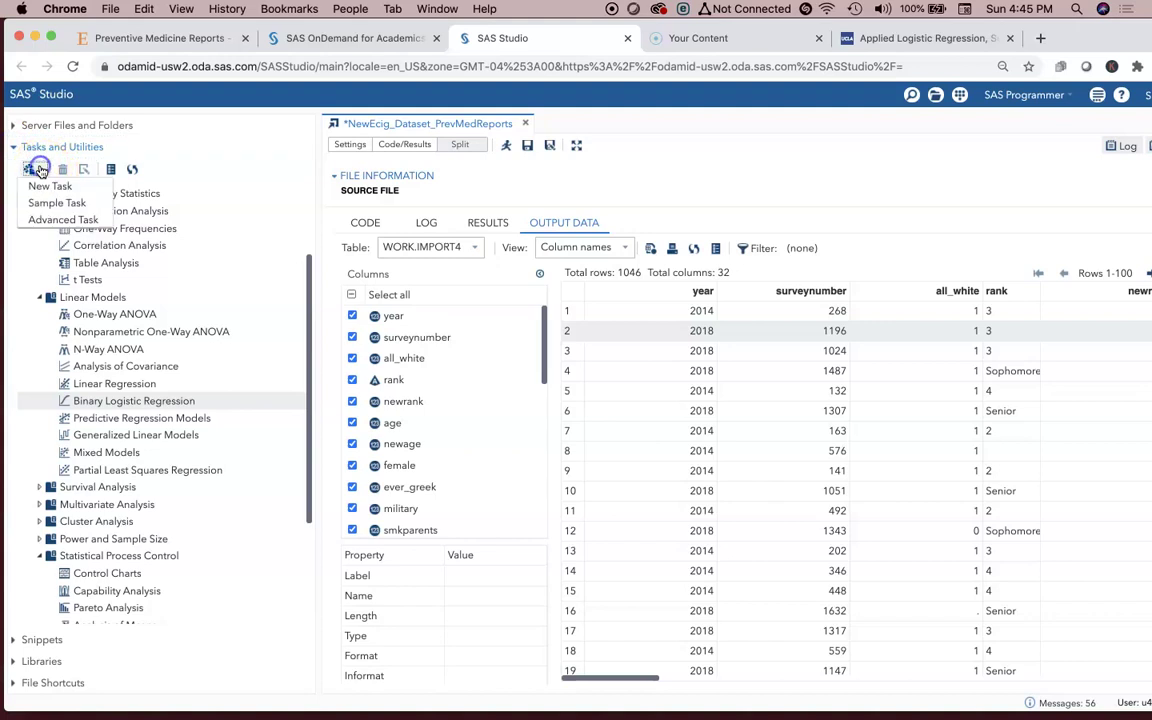
scroll(107, 300, up, 3)
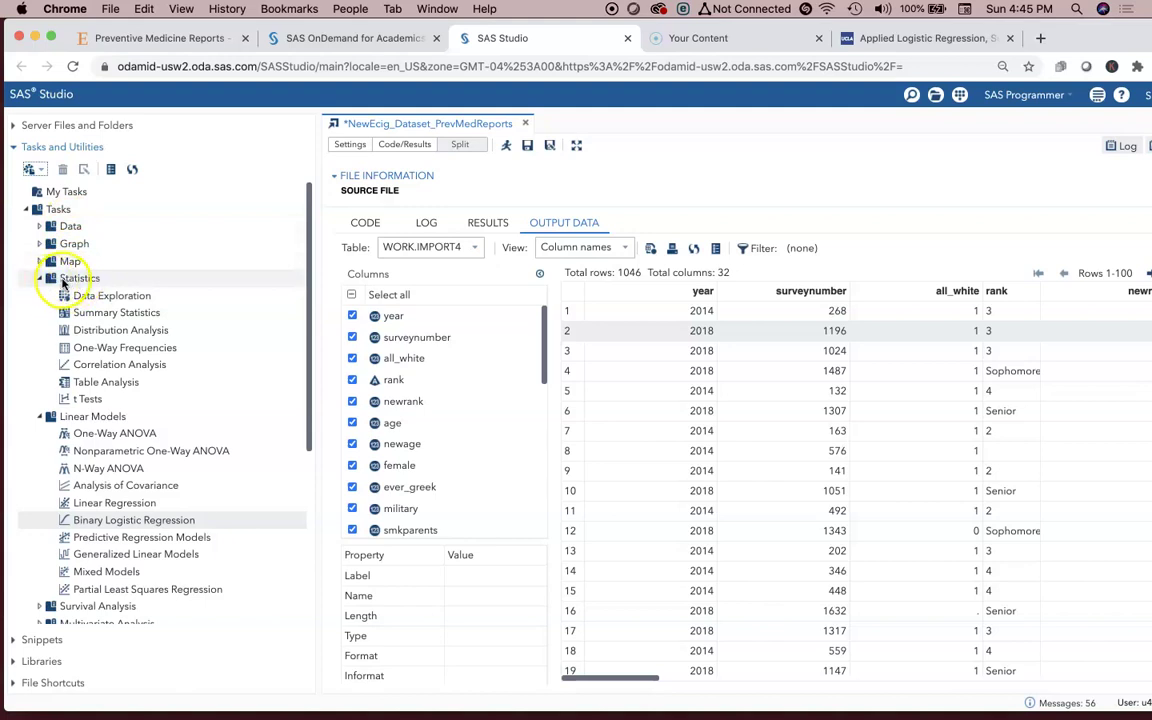
scroll(75, 340, down, 1)
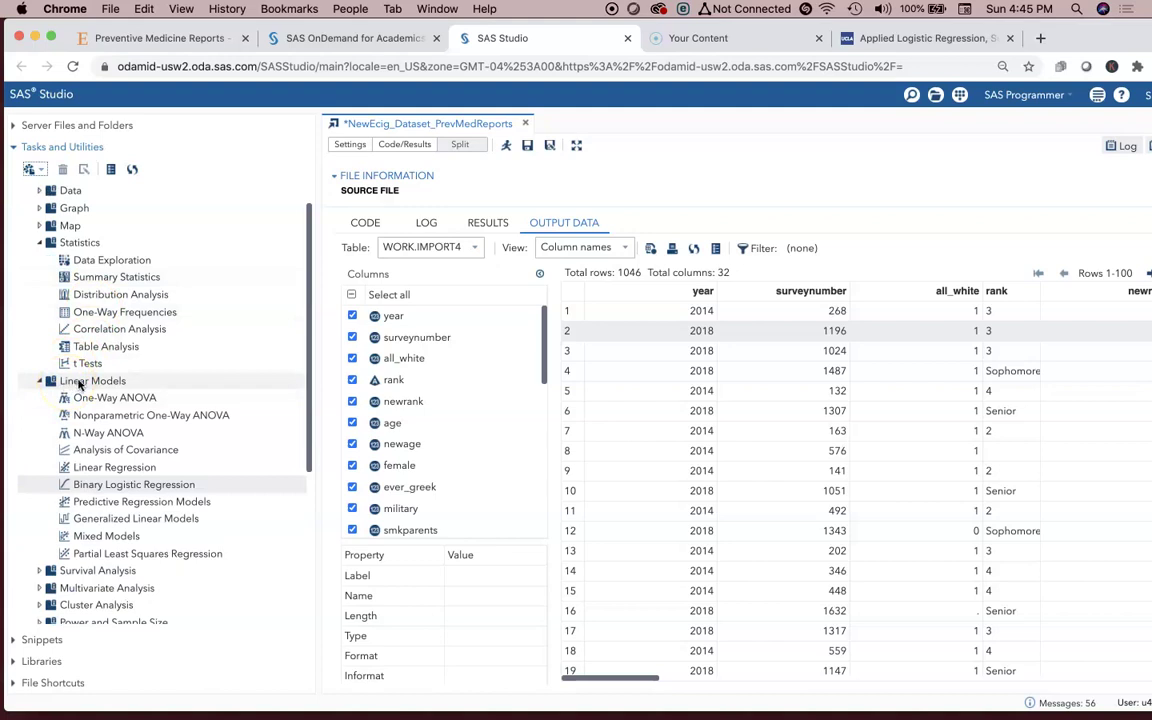
double_click(116, 486)
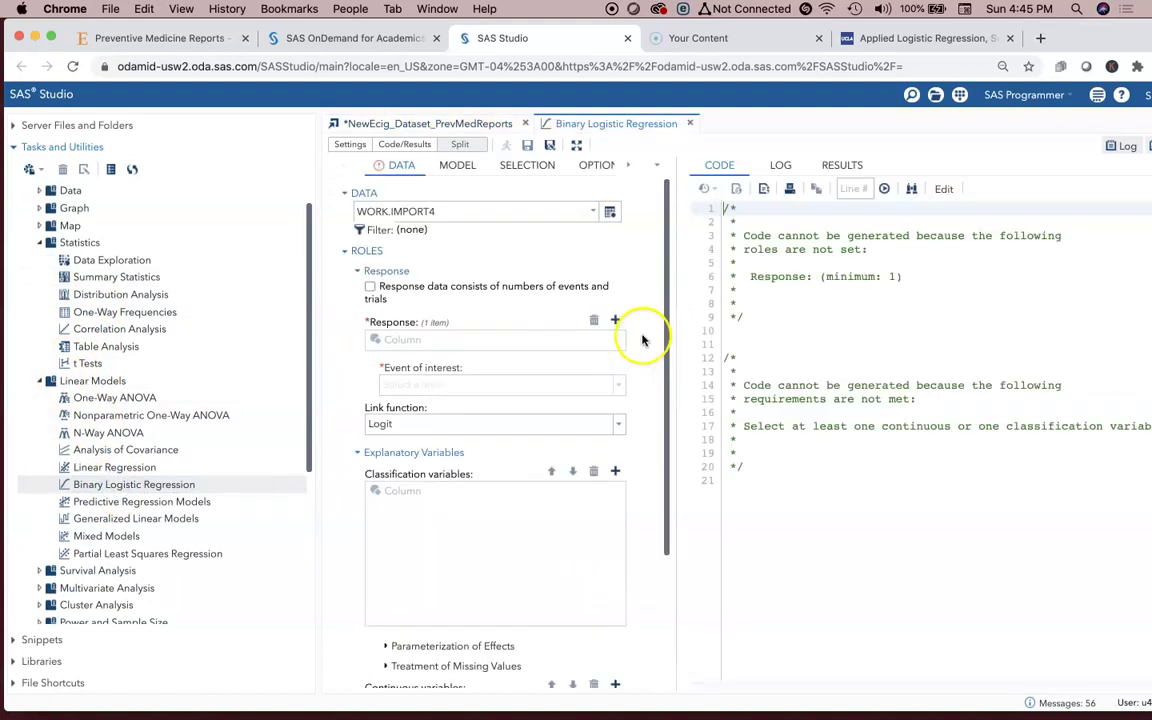
click(594, 213)
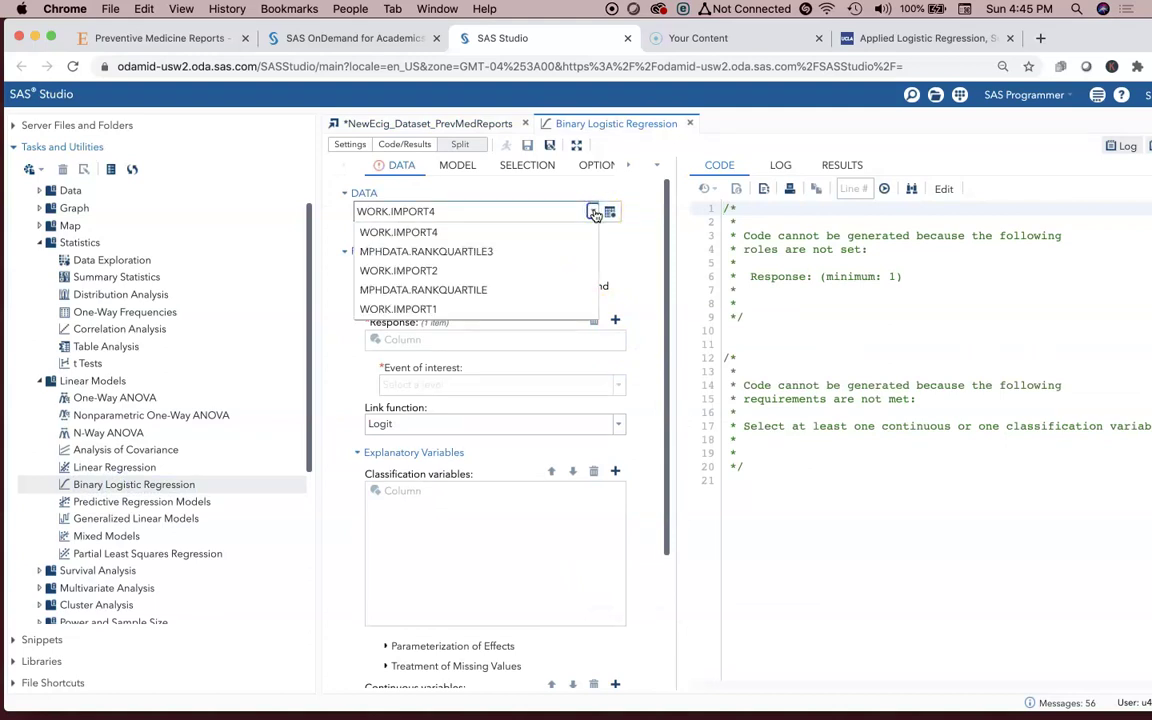
click(594, 213)
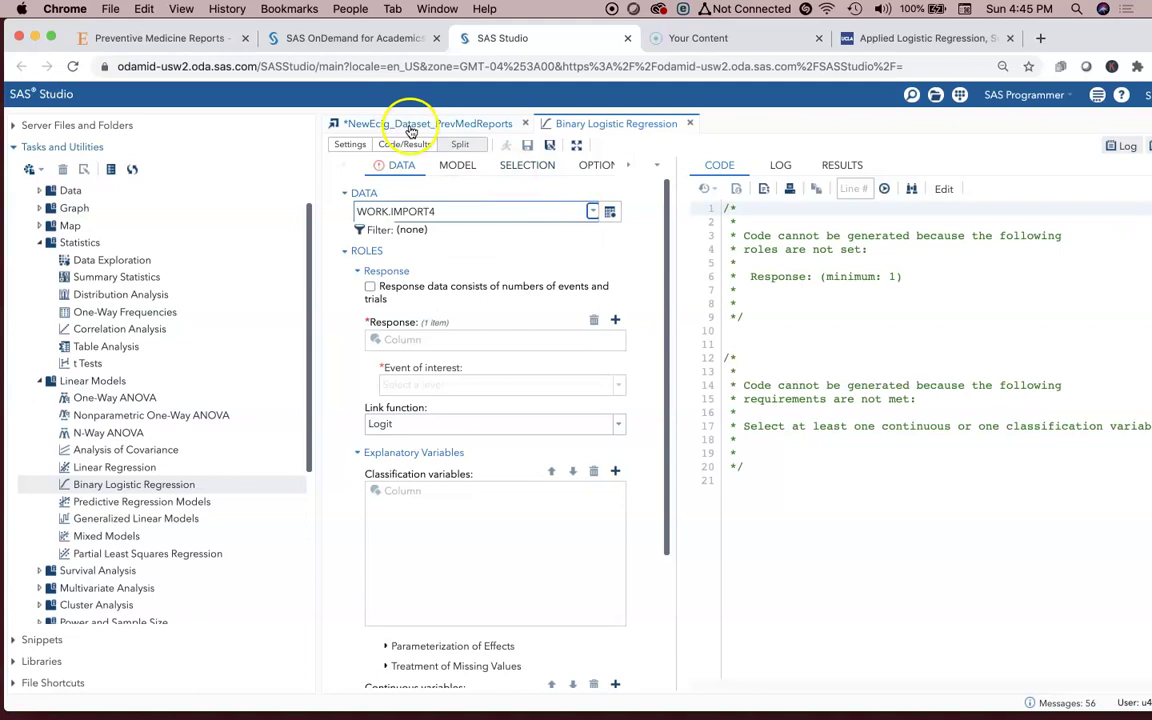
click(594, 213)
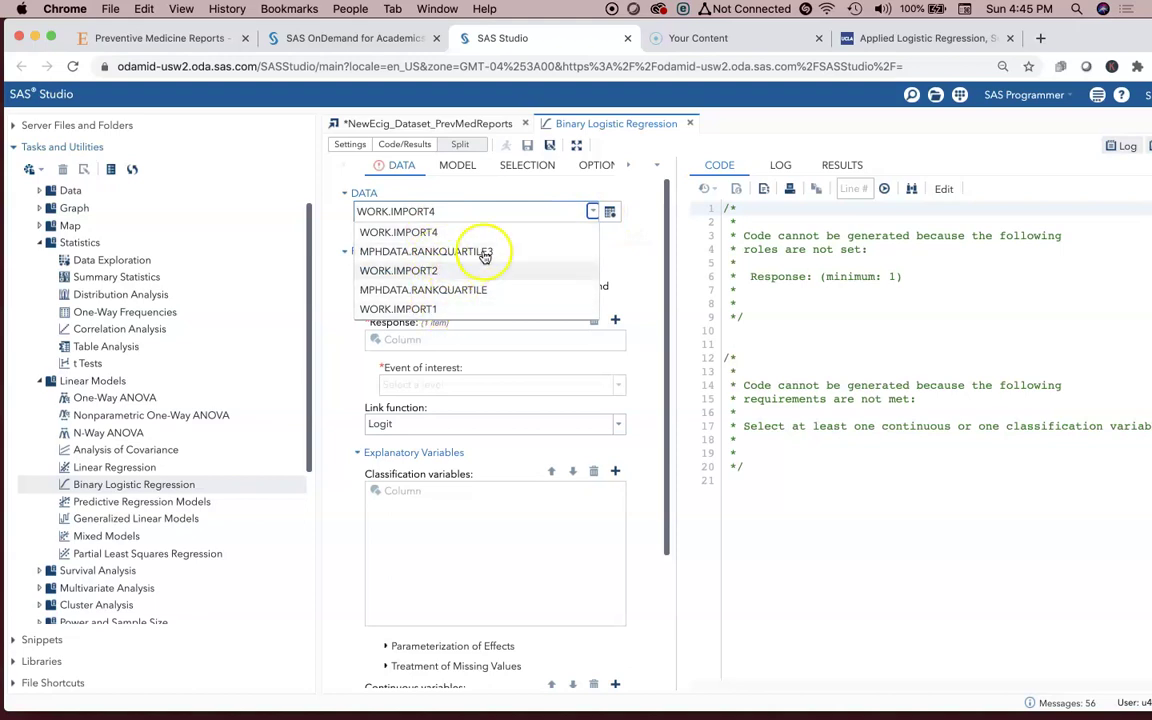
click(626, 250)
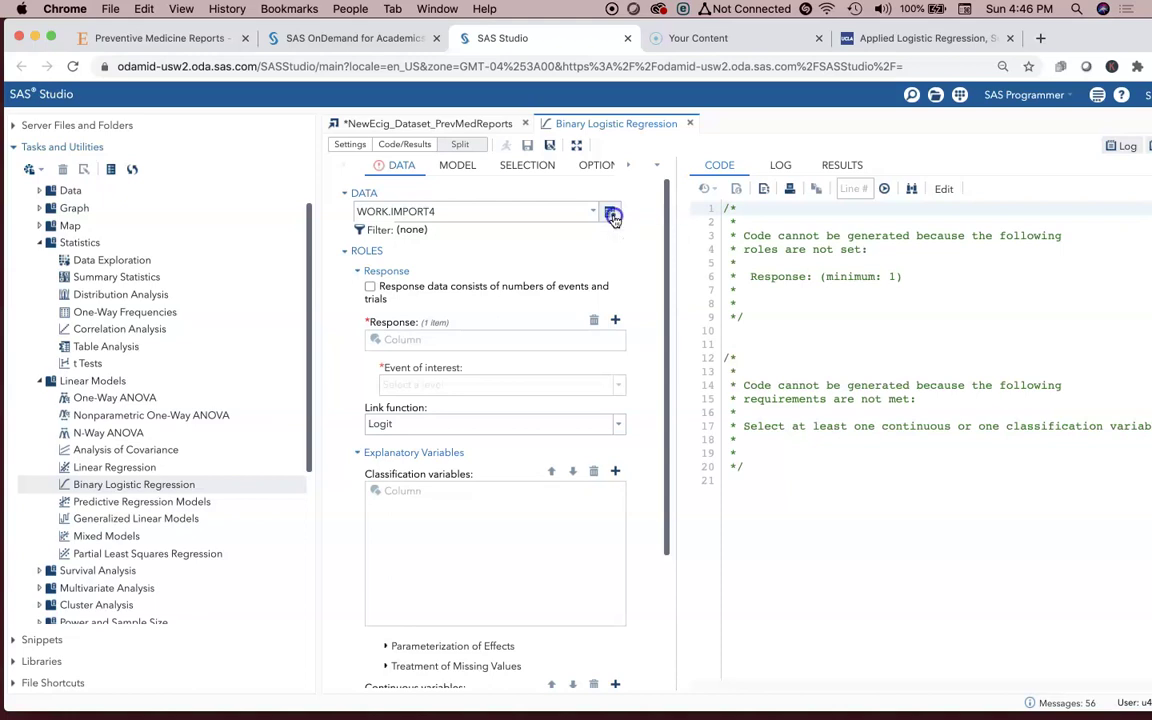
click(610, 214)
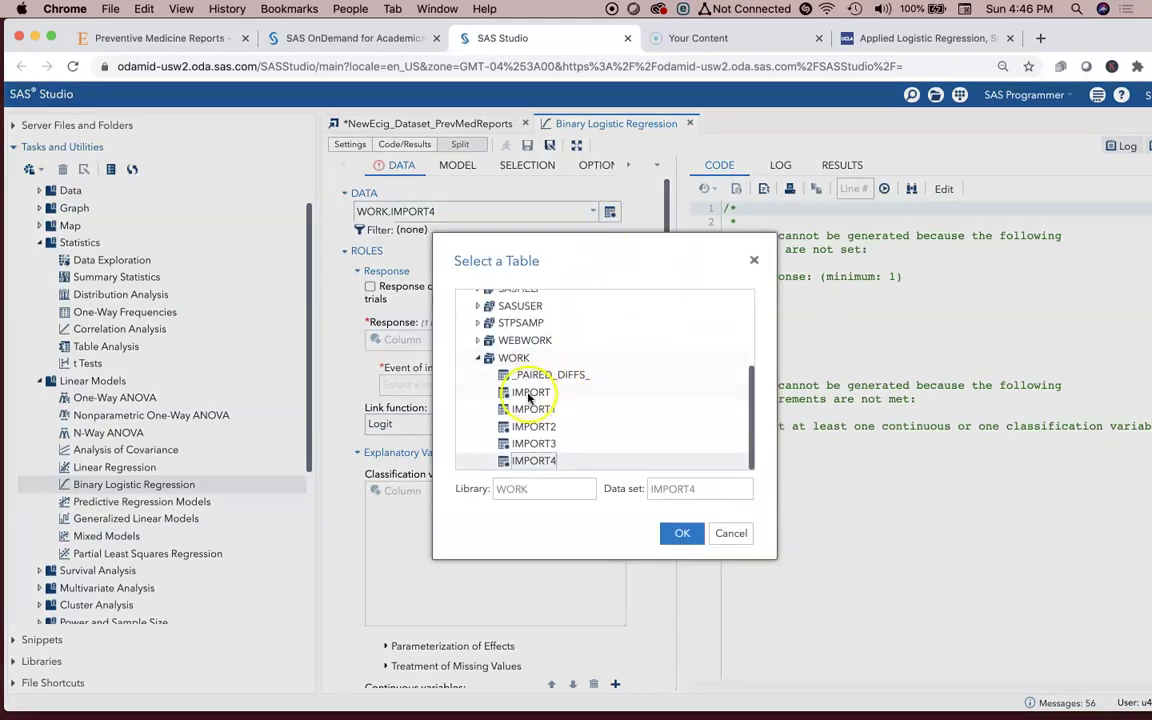
scroll(535, 450, up, 5)
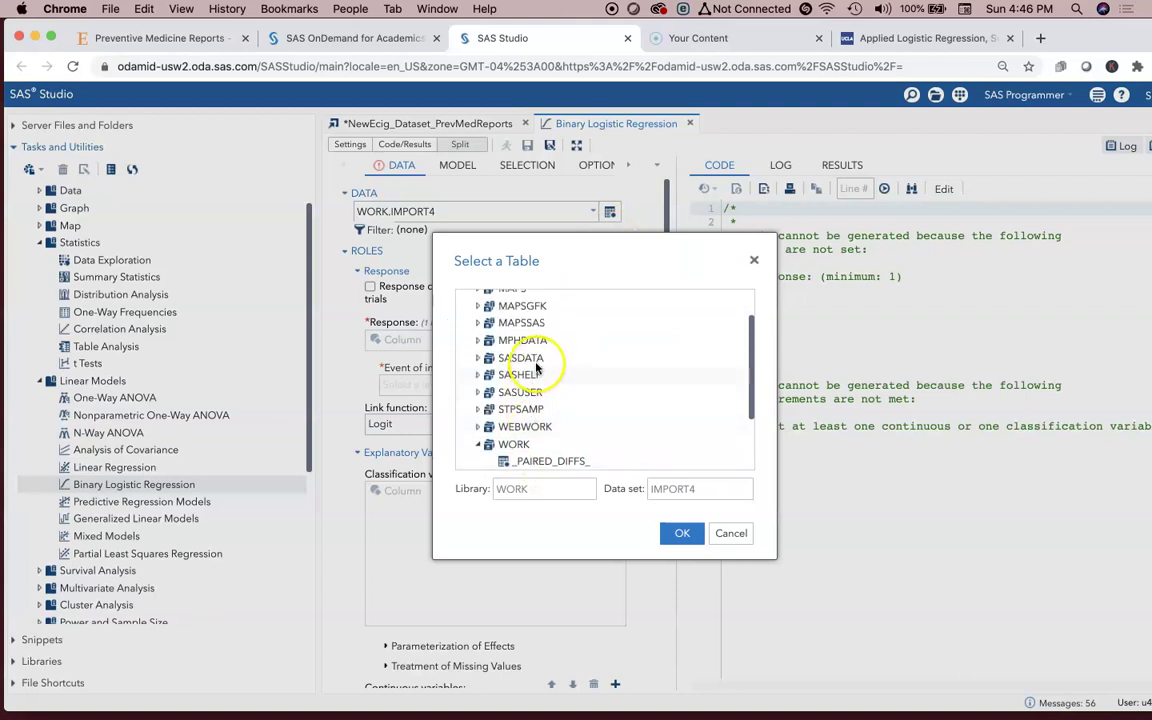
click(525, 377)
click(478, 376)
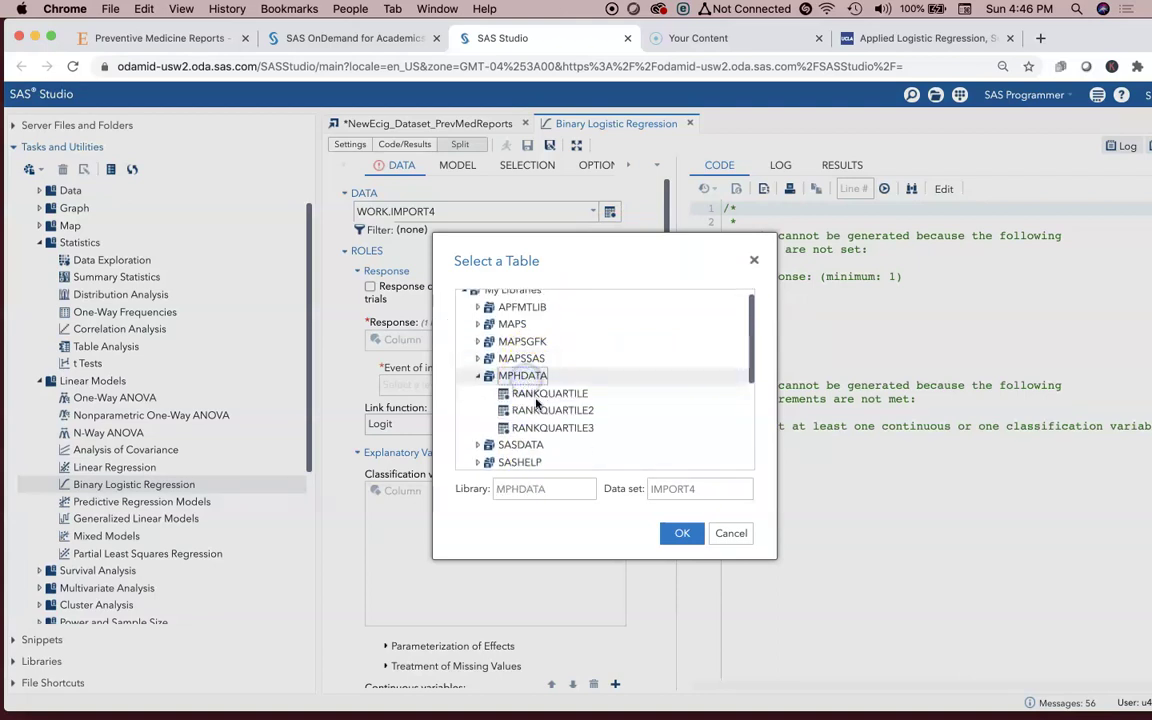
scroll(568, 425, down, 5)
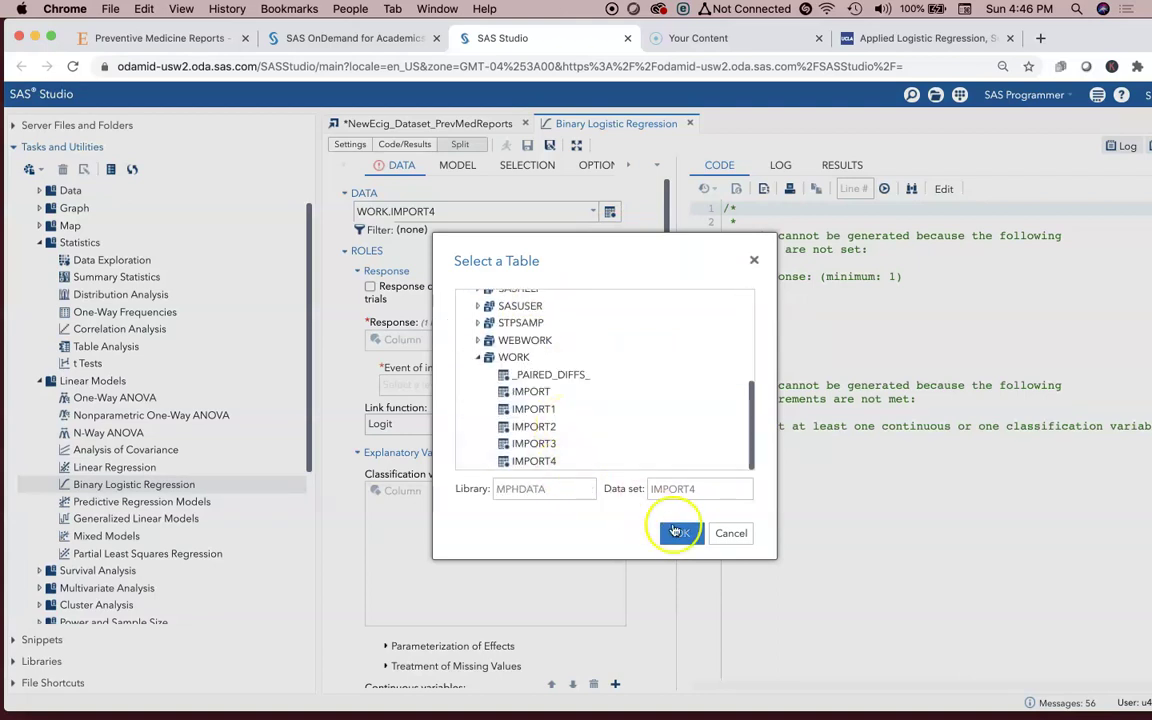
double_click(538, 461)
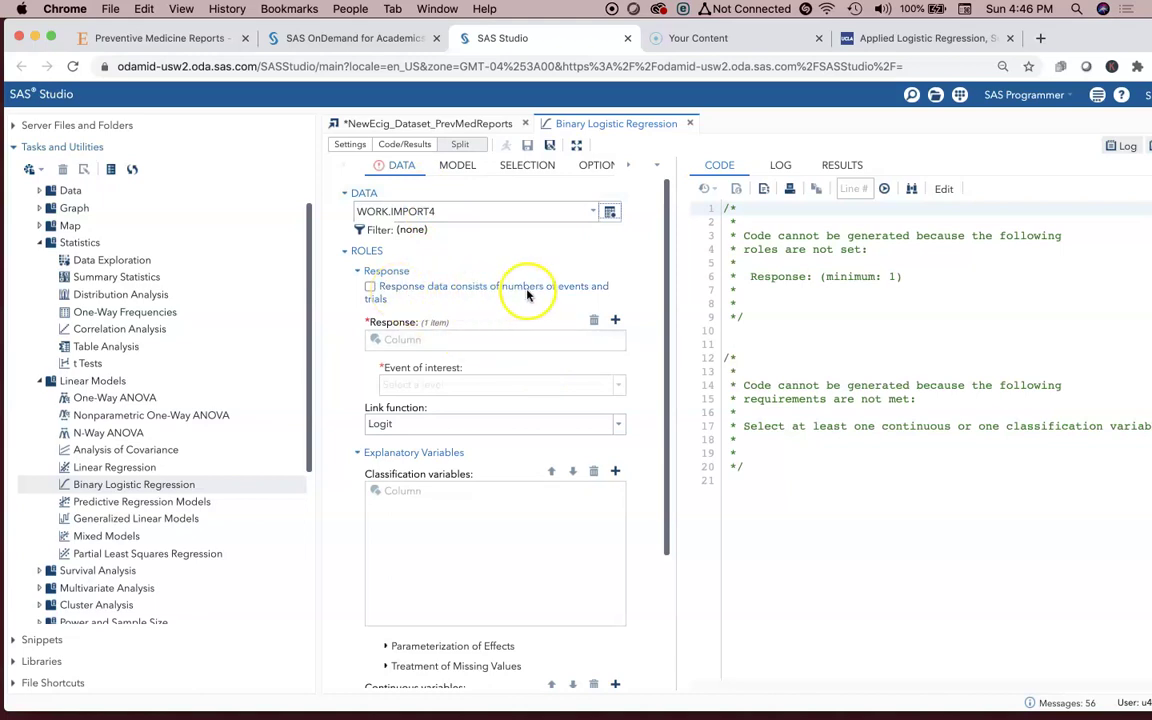
Set ecig_30d as the response variable with 0 as the event of interest.
click(614, 320)
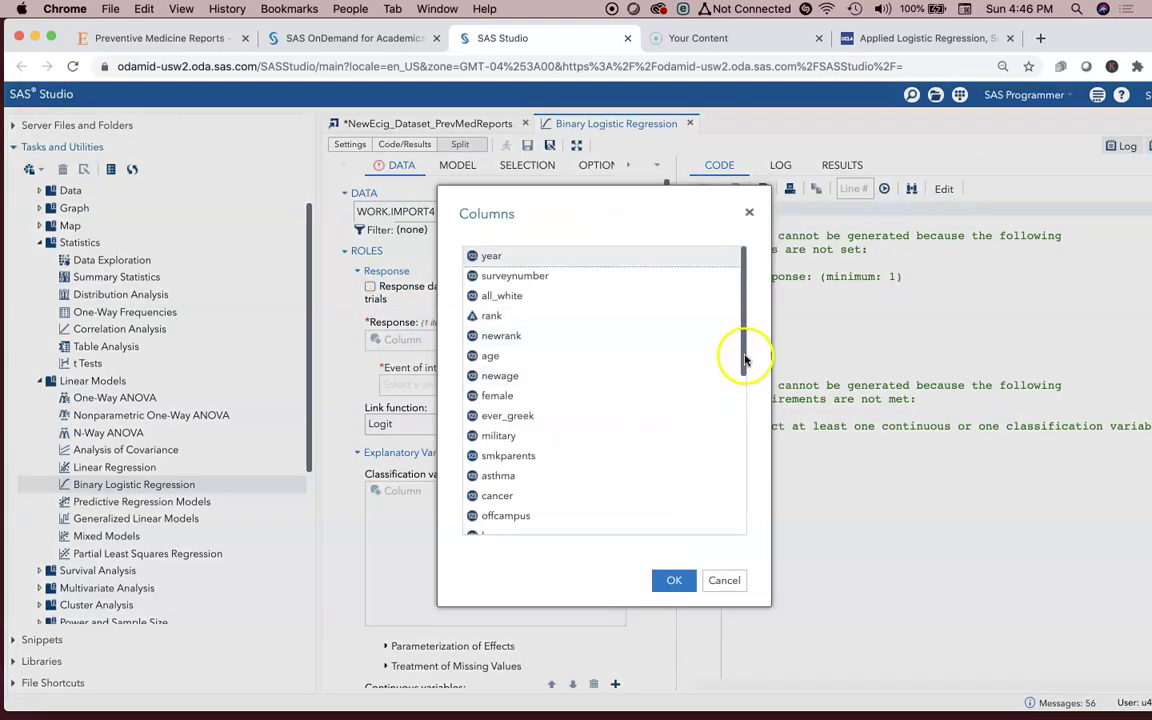
drag(745, 360, 740, 419)
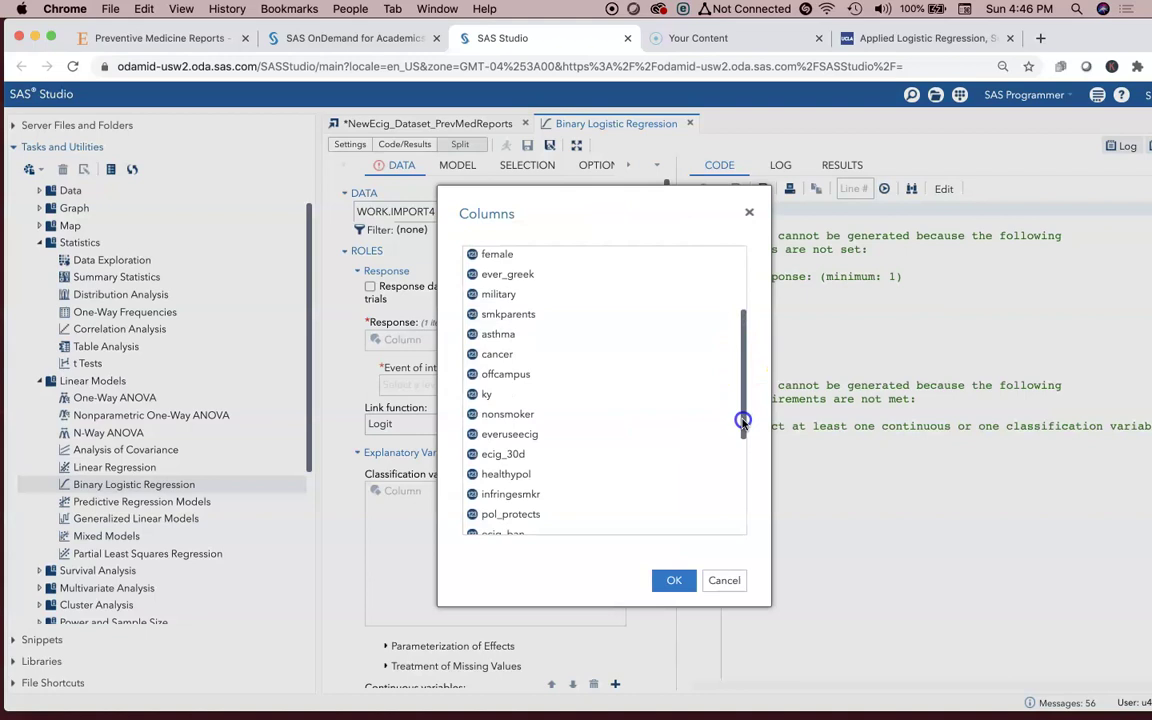
double_click(548, 456)
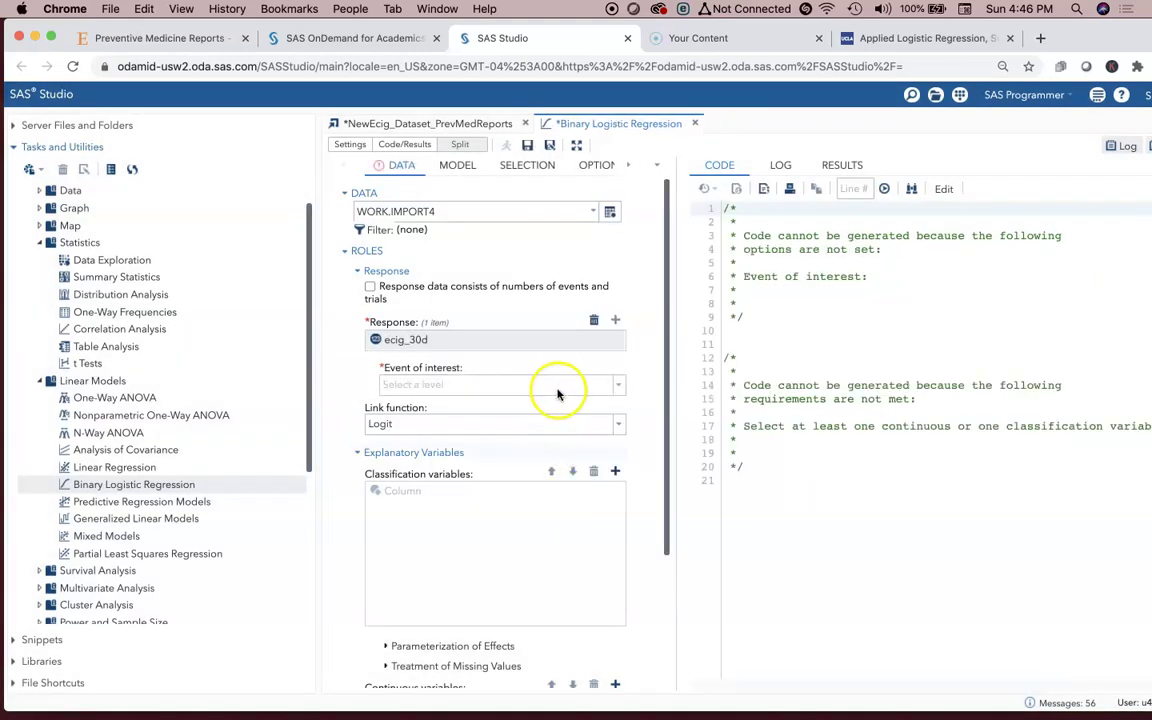
click(616, 386)
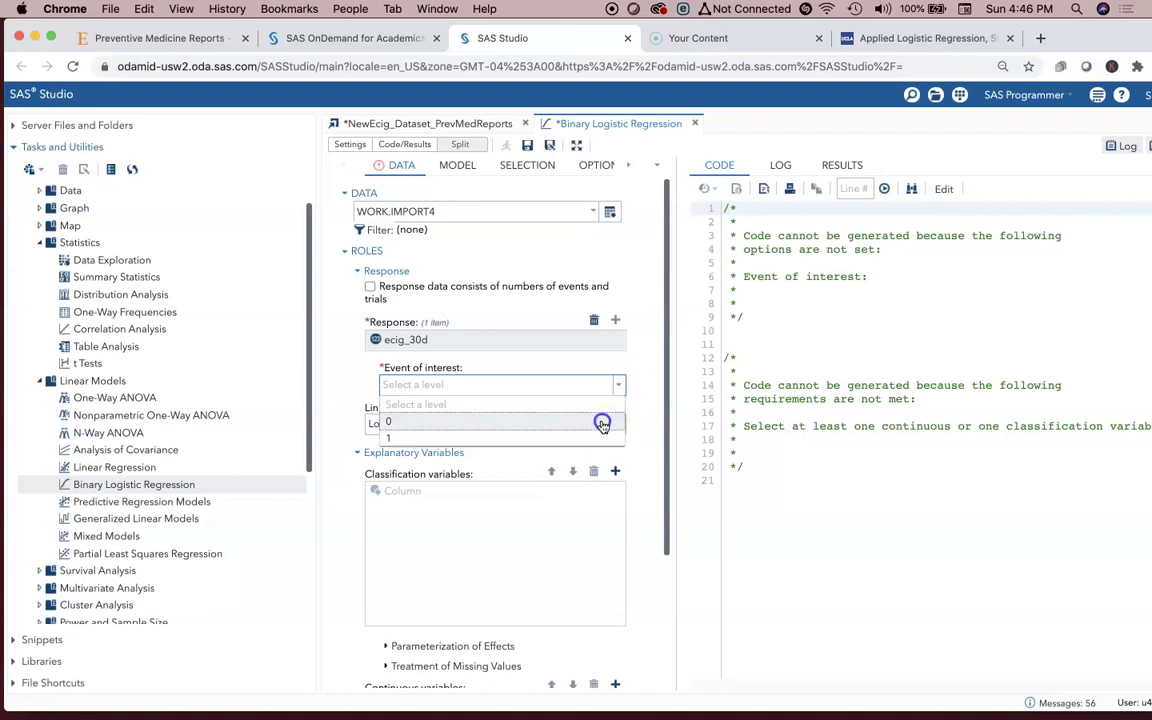
click(602, 422)
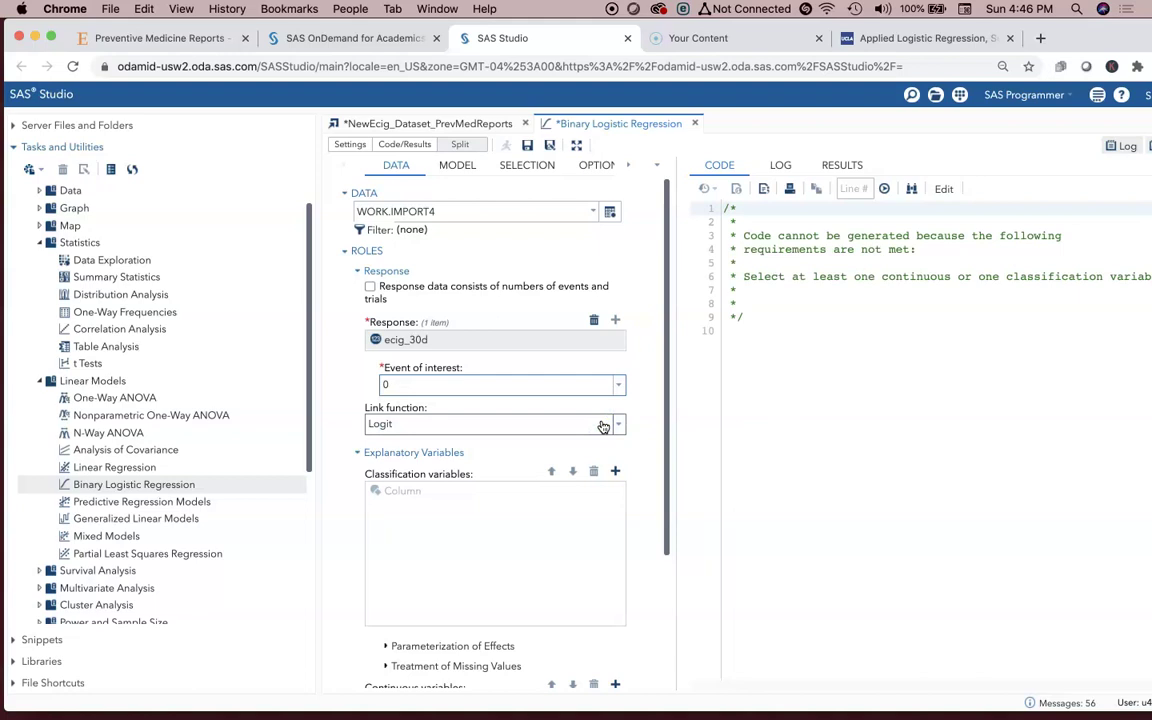
Keep Logit as the link function.
click(590, 421)
click(589, 424)
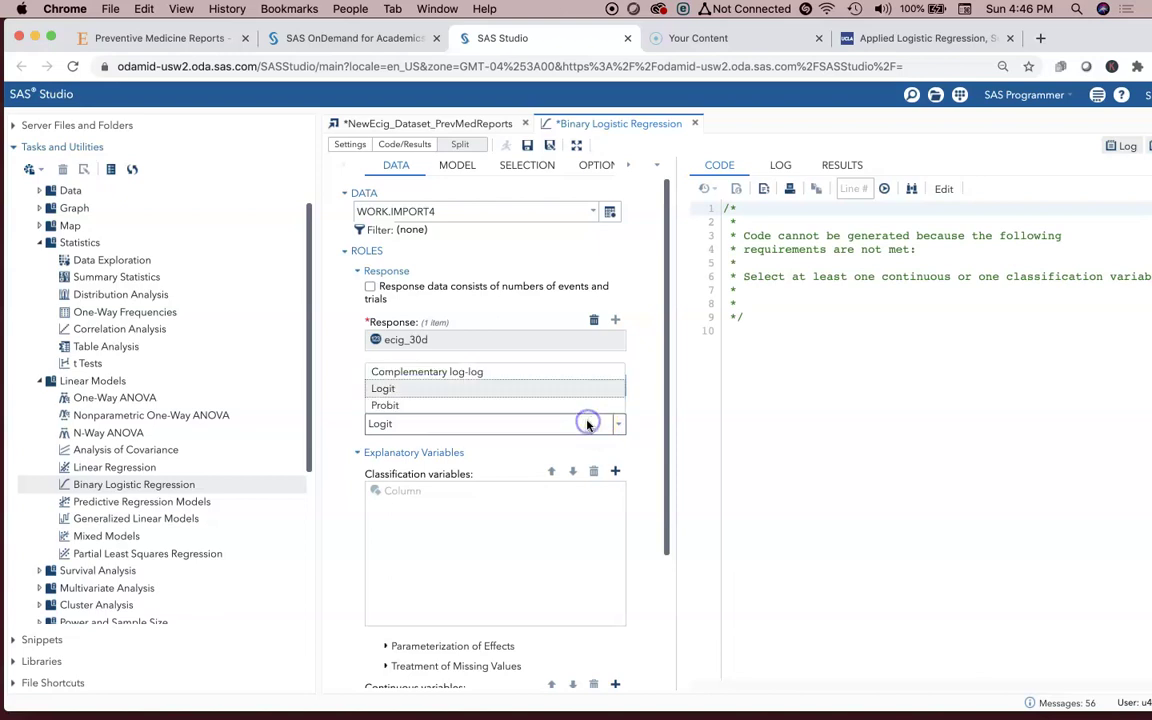
click(569, 398)
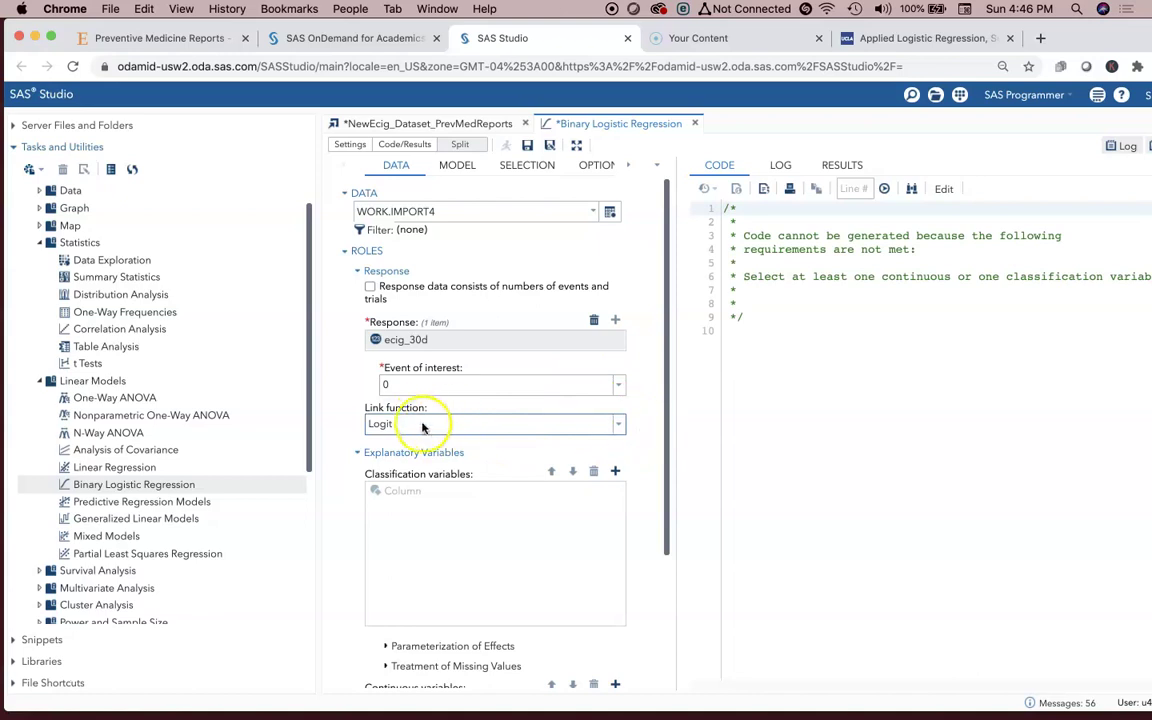
scroll(545, 448, down, 1)
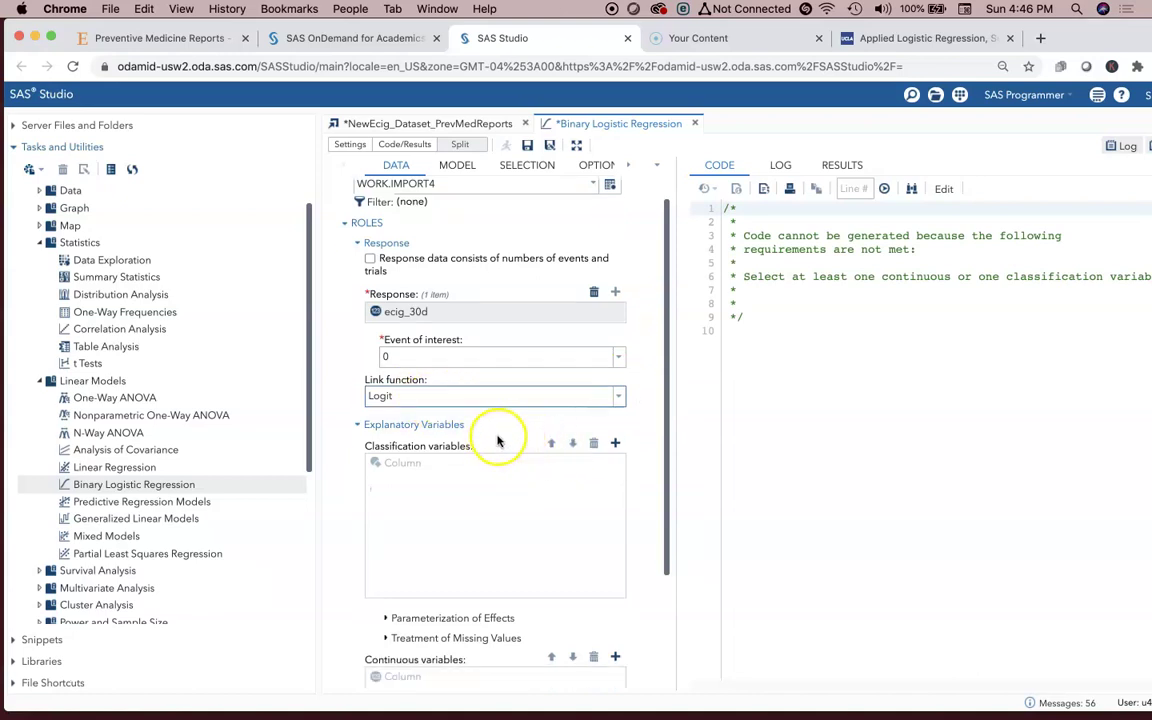
Add newage as a continuous explanatory variable.
scroll(637, 455, down, 1)
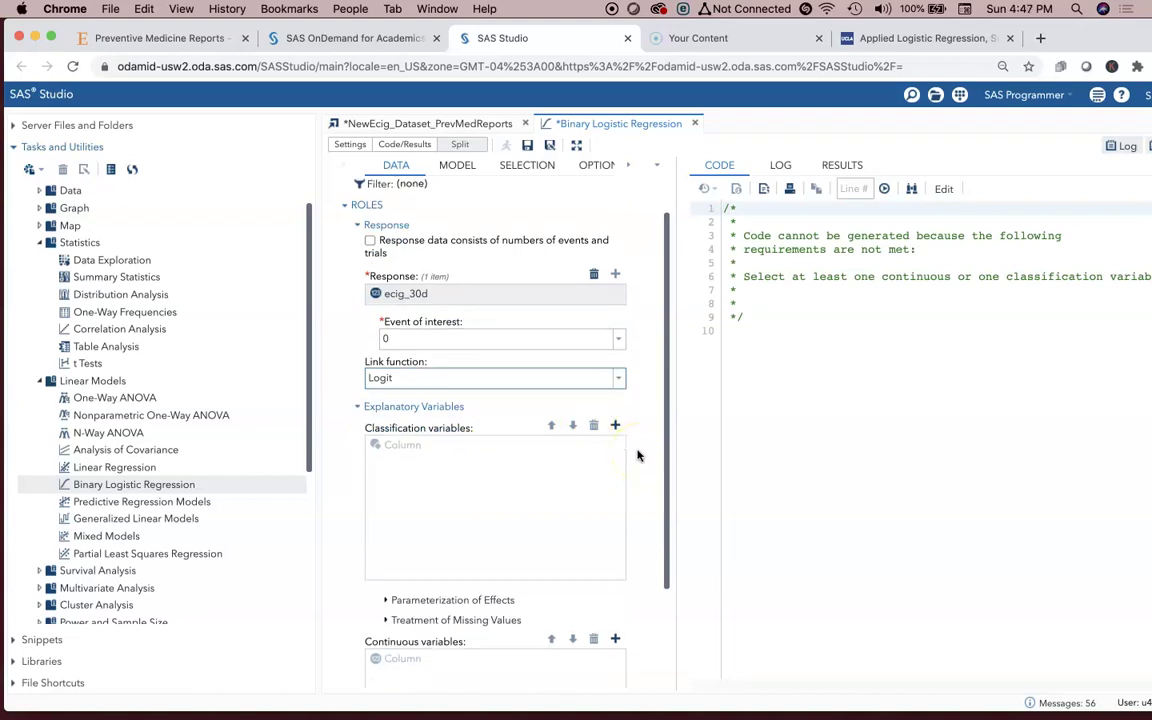
scroll(637, 455, down, 2)
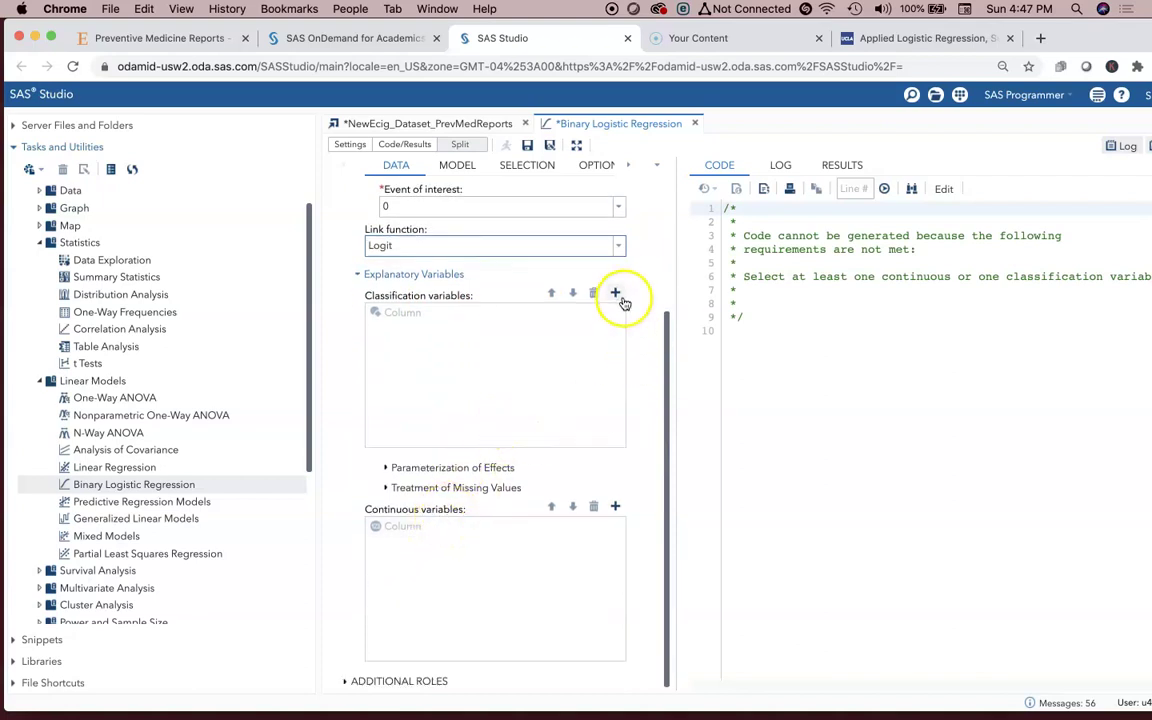
click(617, 507)
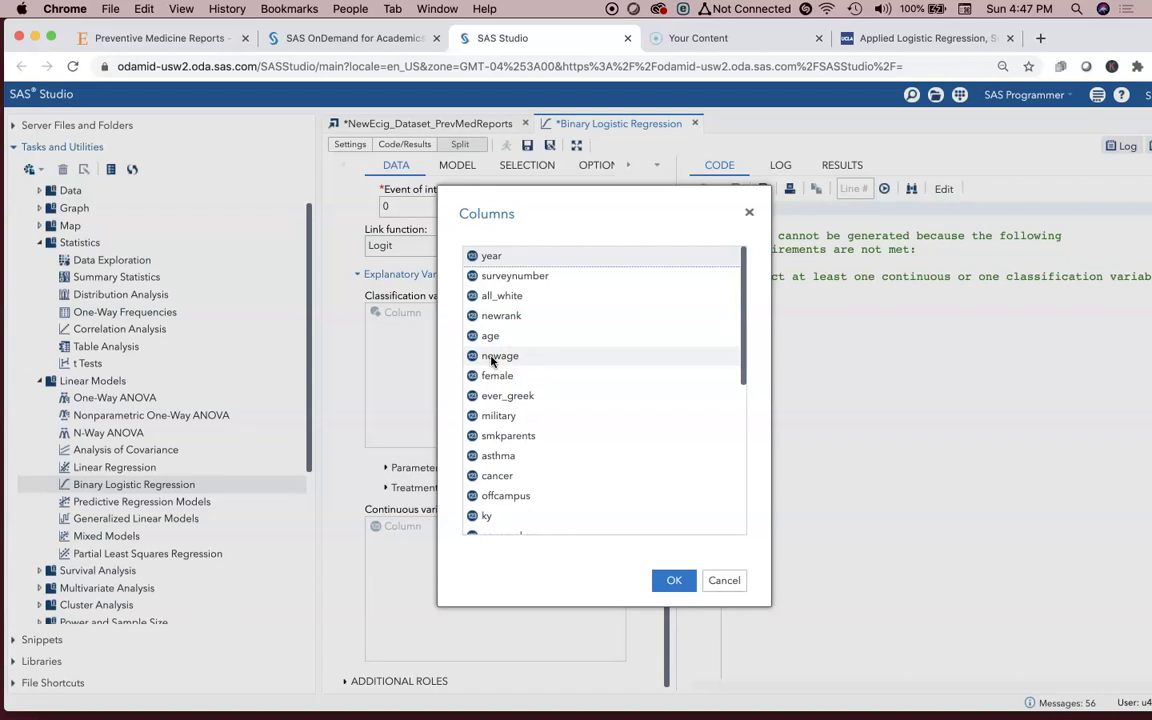
click(493, 357)
double_click(495, 358)
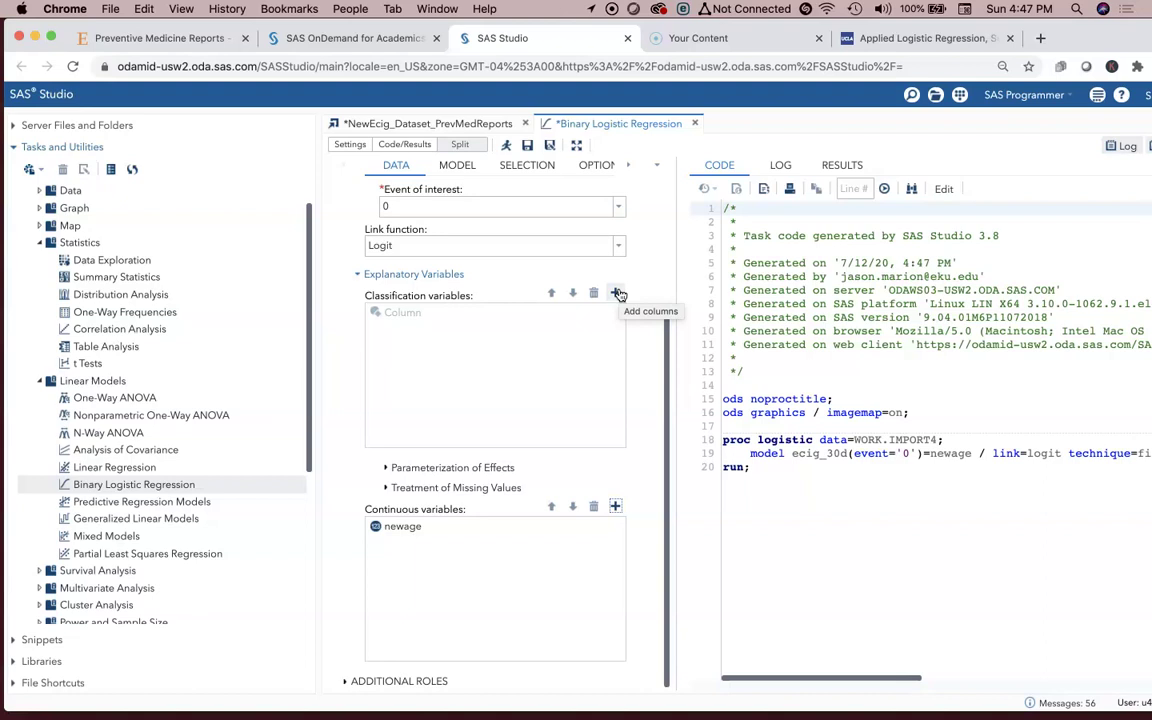
Add newrank as a classification variable.
click(617, 292)
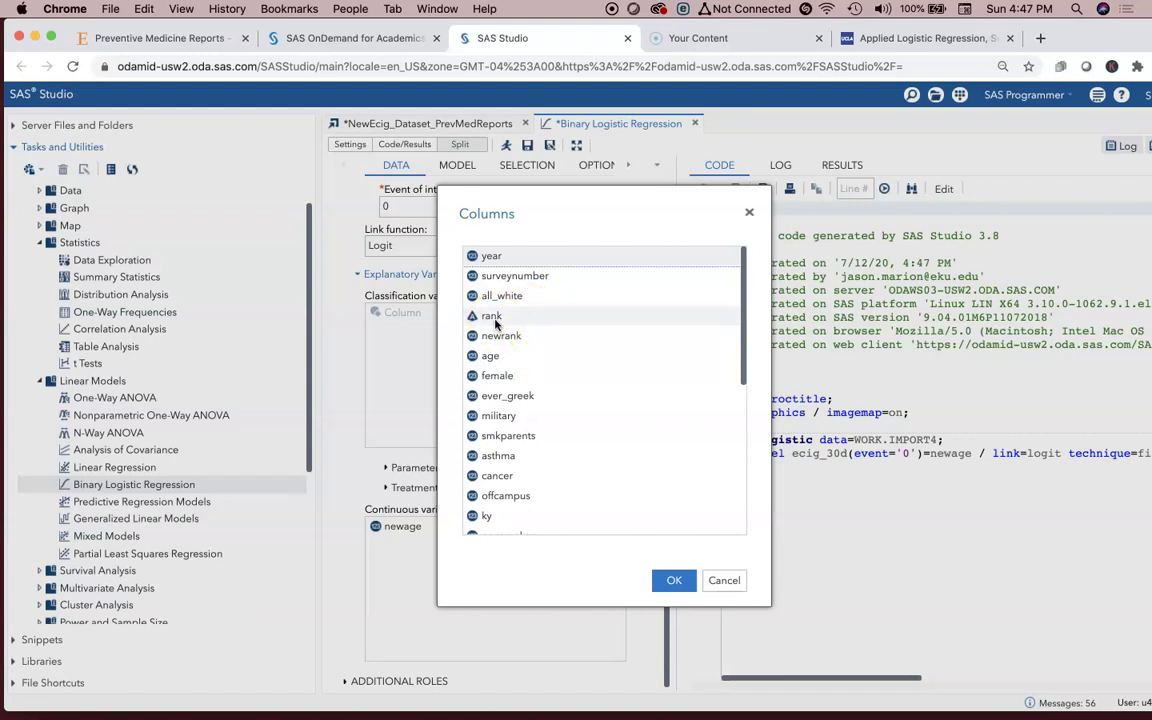
click(512, 345)
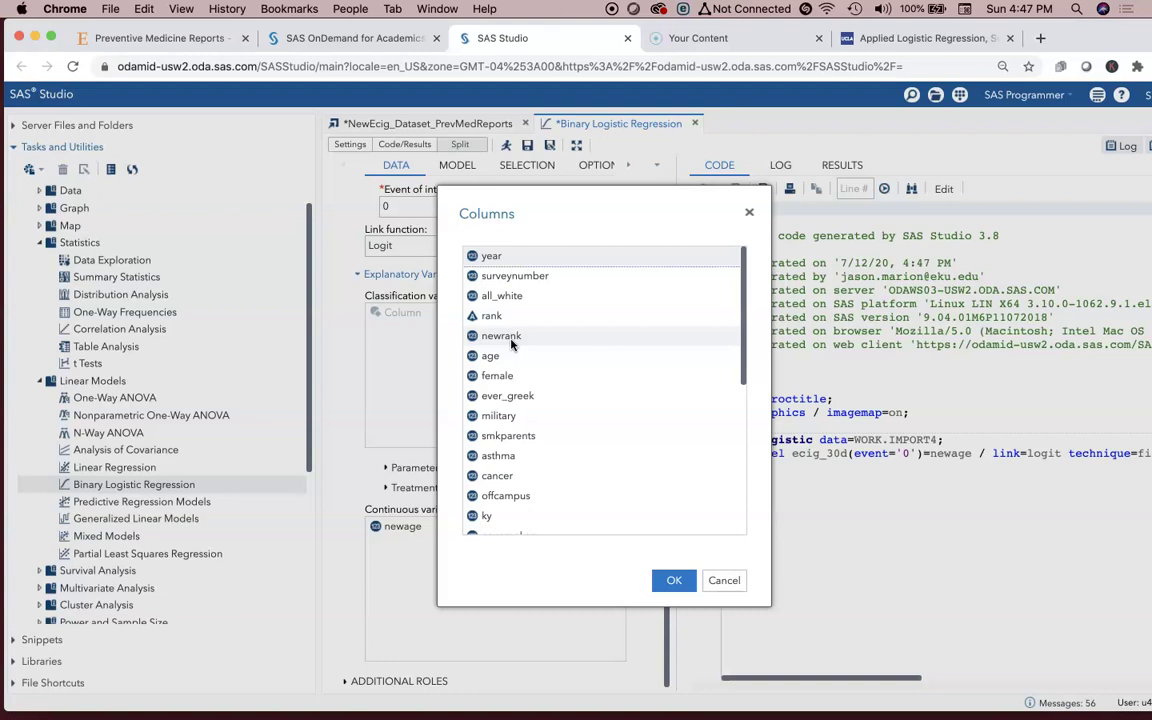
click(510, 343)
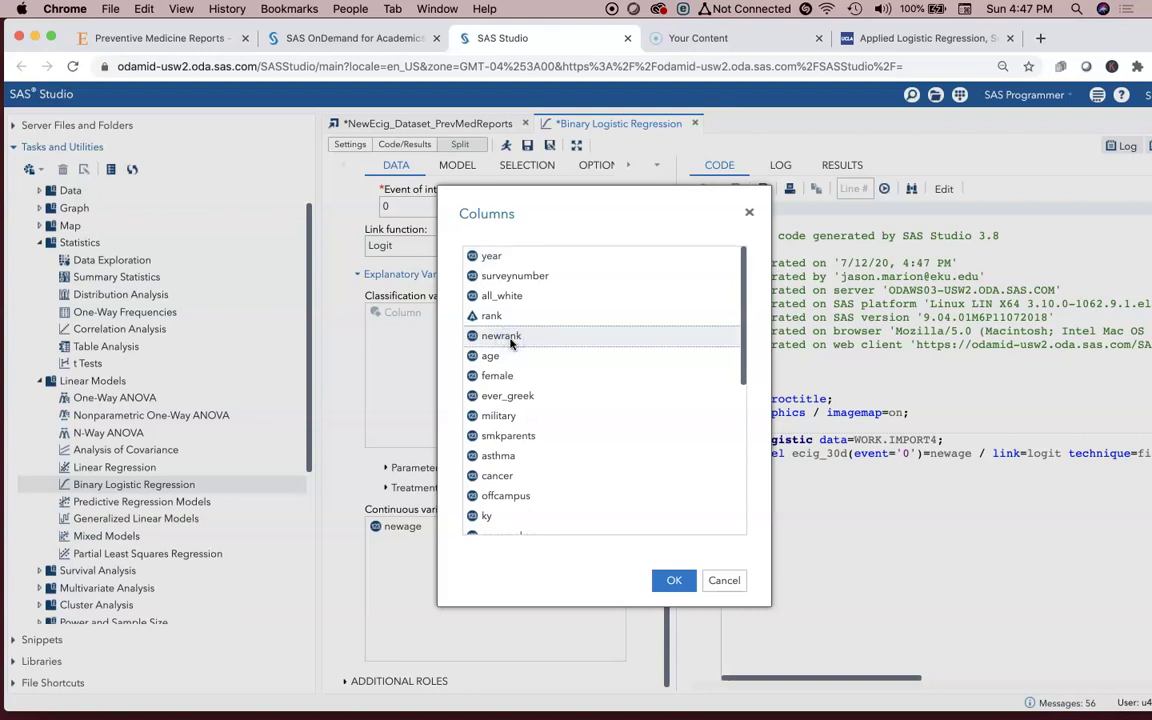
click(674, 580)
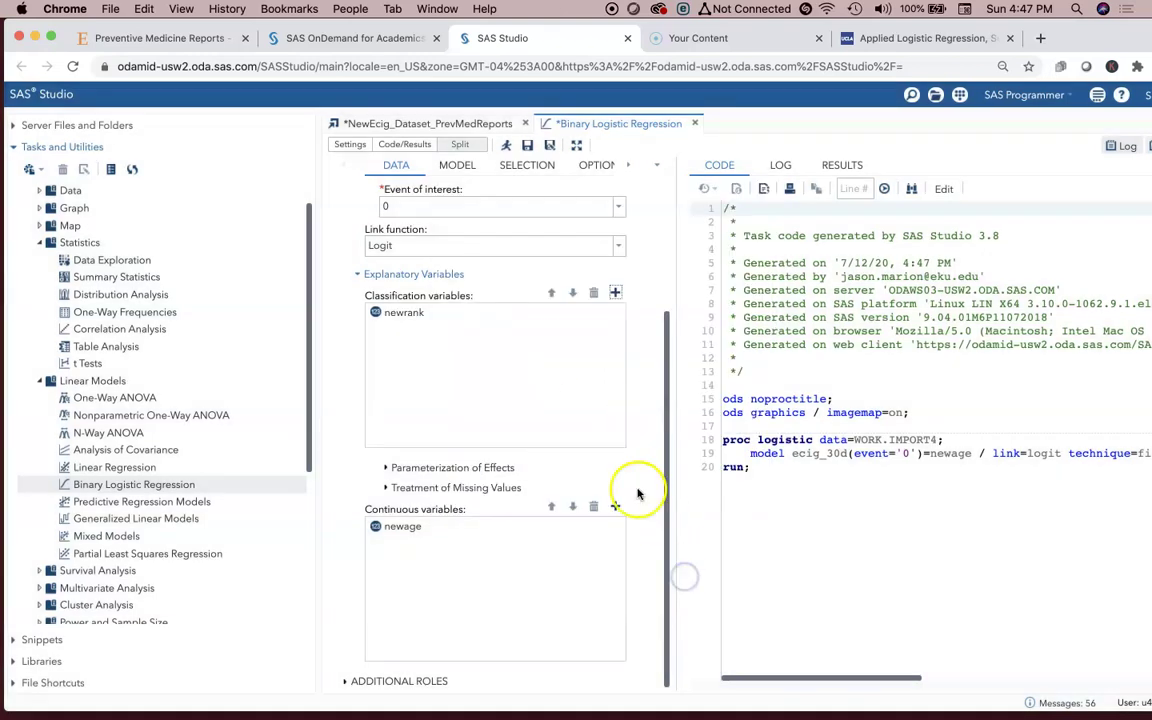
Select female, ever_greek, military, smkparents, asthma, cancer, offcampus and ky as classification variables.
click(615, 293)
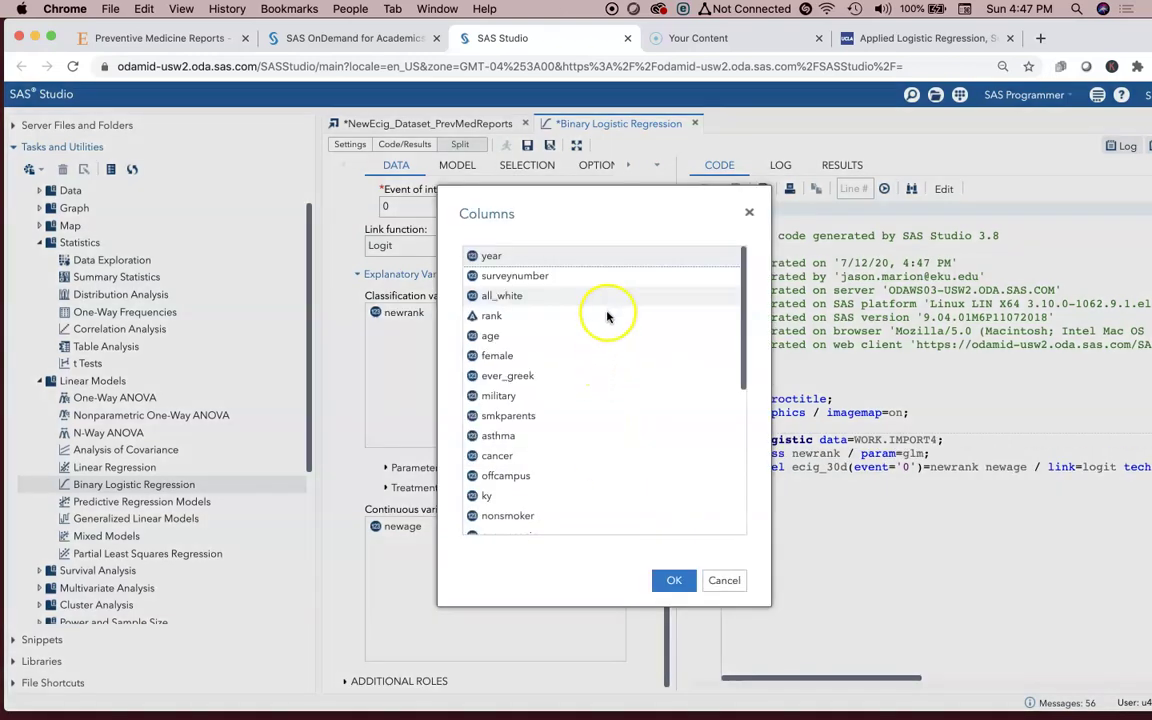
click(536, 357)
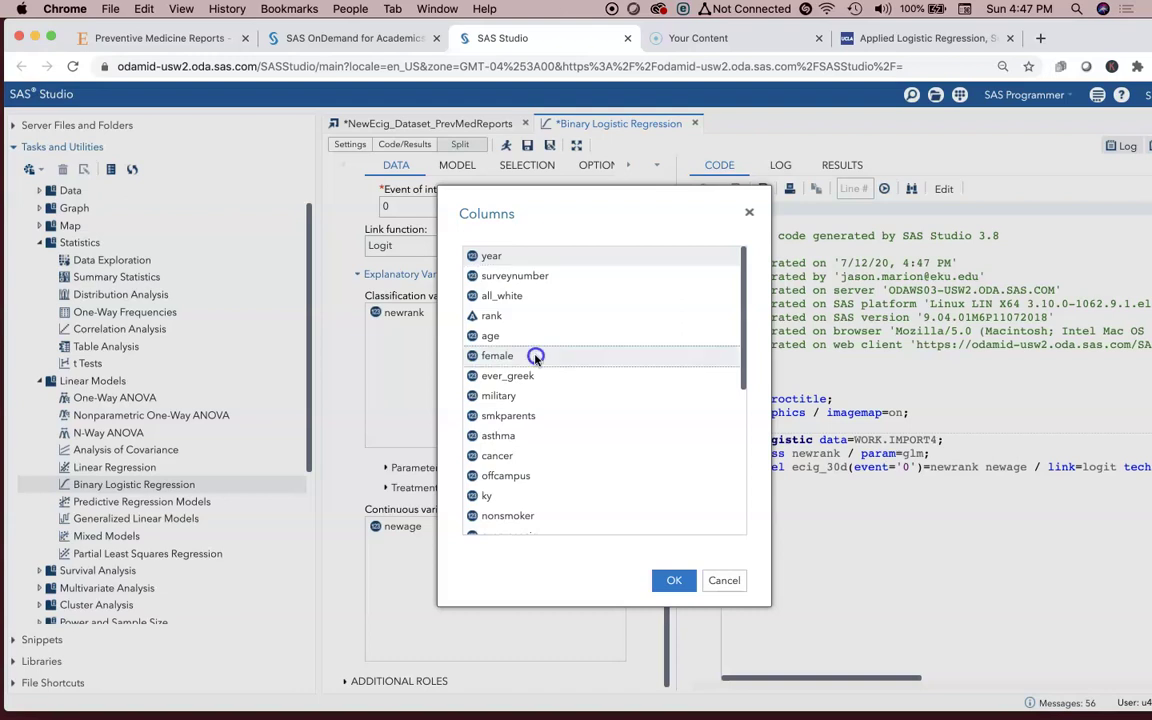
click(527, 379)
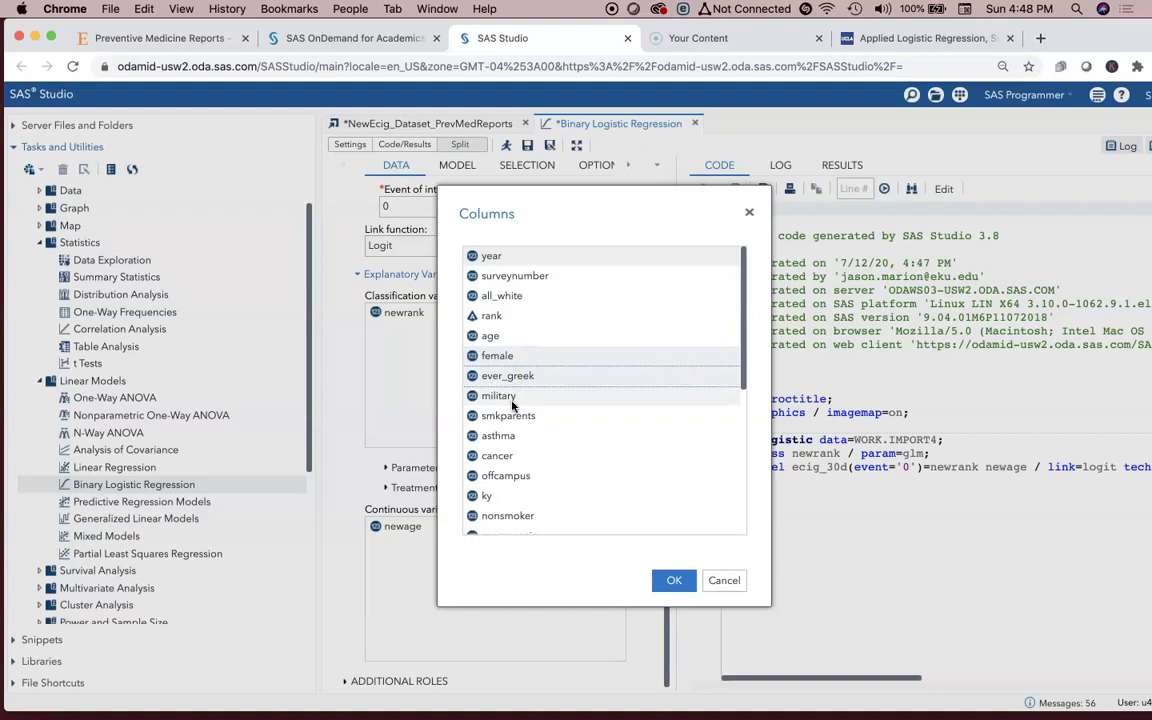
click(512, 398)
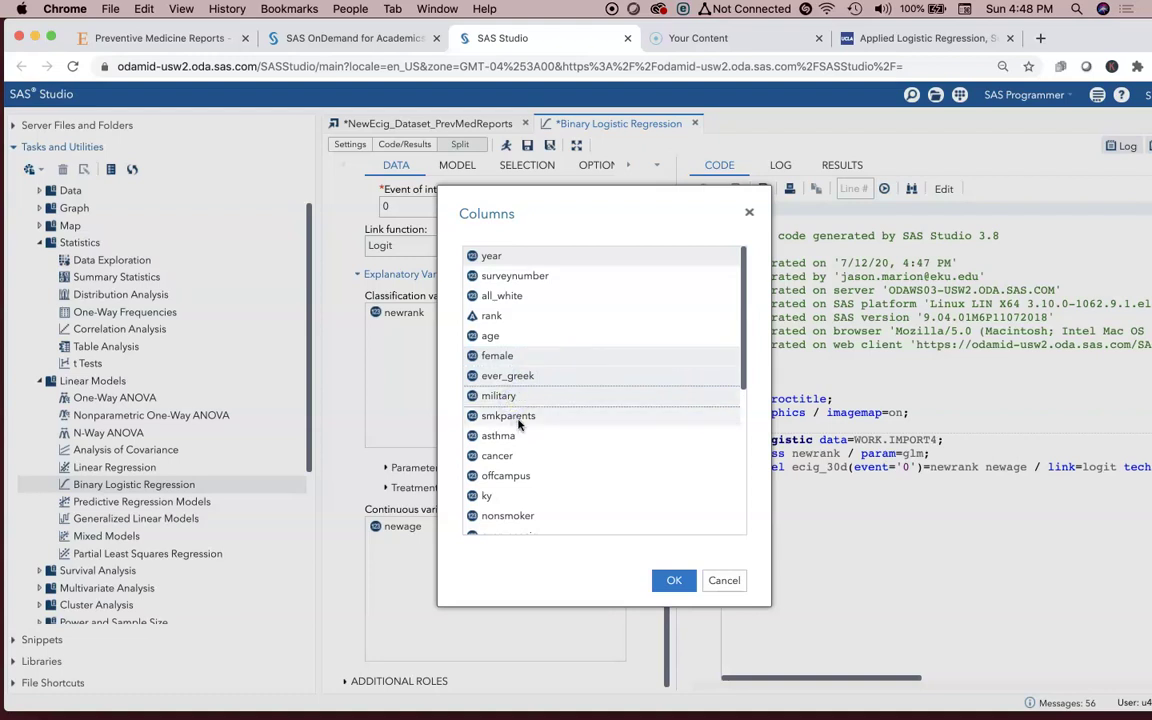
click(517, 420)
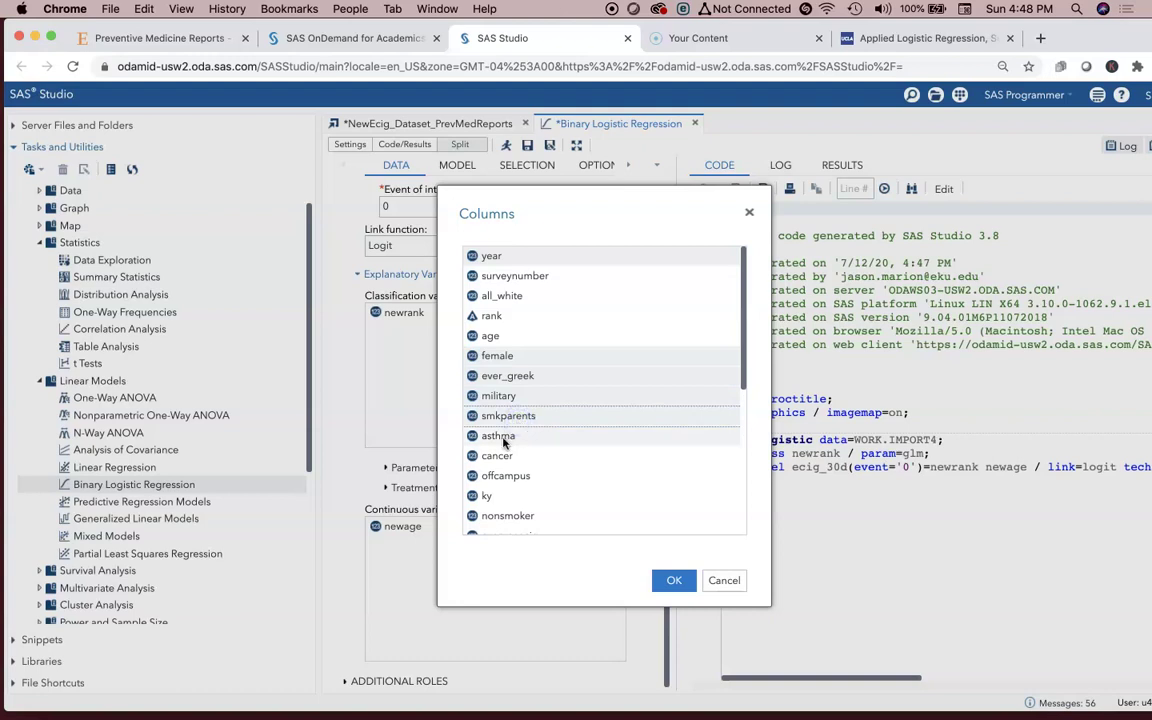
click(503, 440)
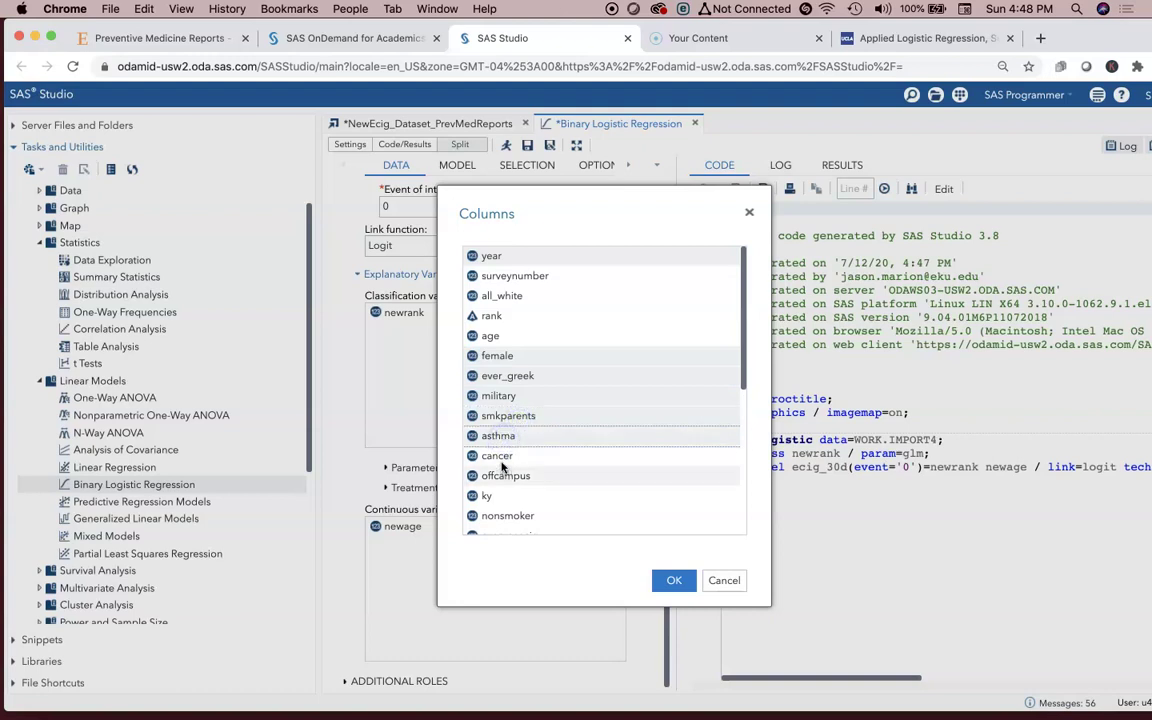
click(502, 458)
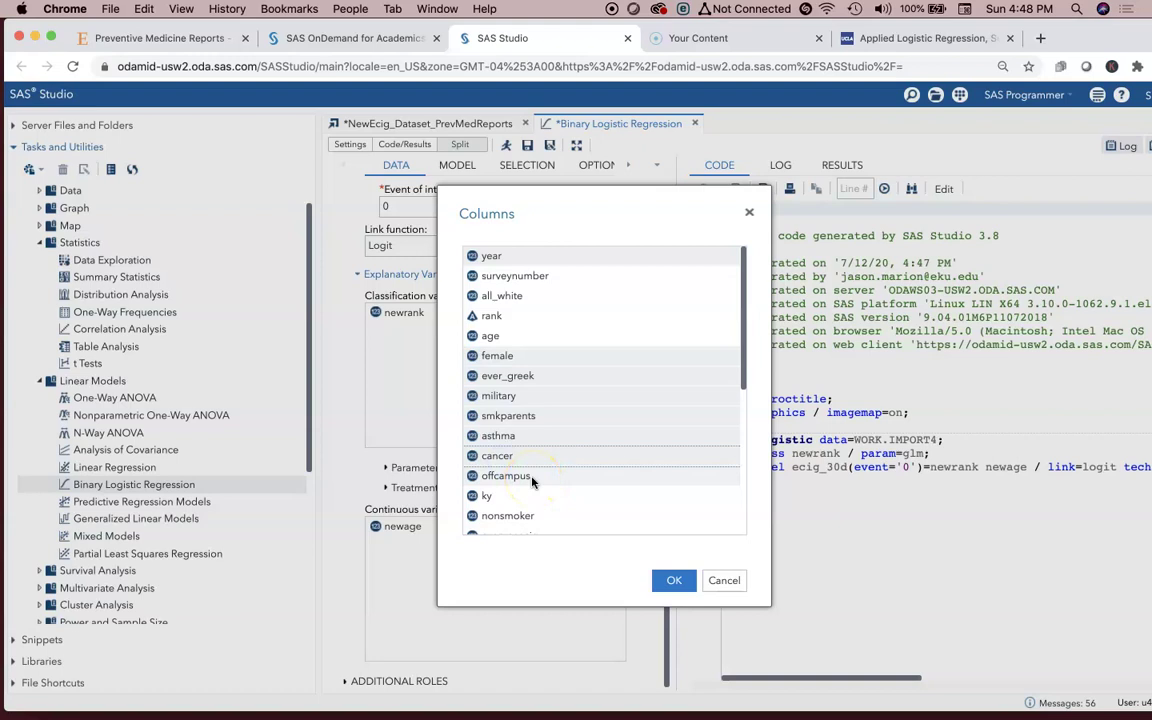
click(531, 479)
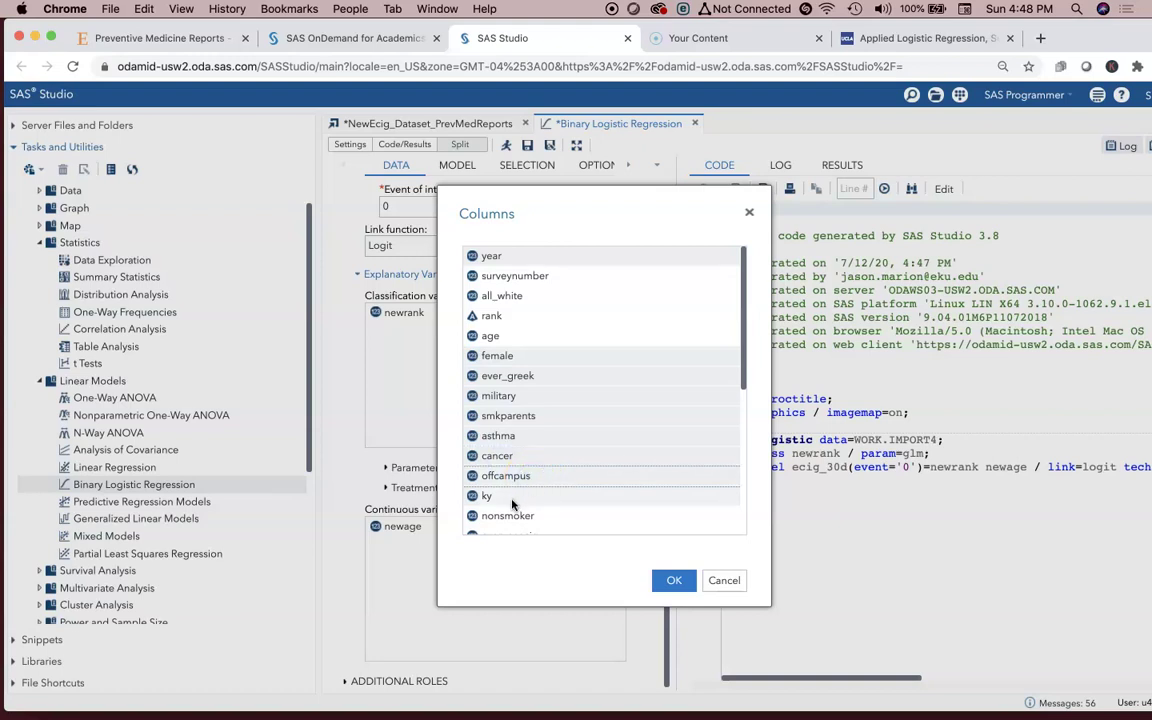
click(511, 503)
Also select smoker30 and Y2018 and confirm the classification variable choices.
scroll(549, 500, down, 3)
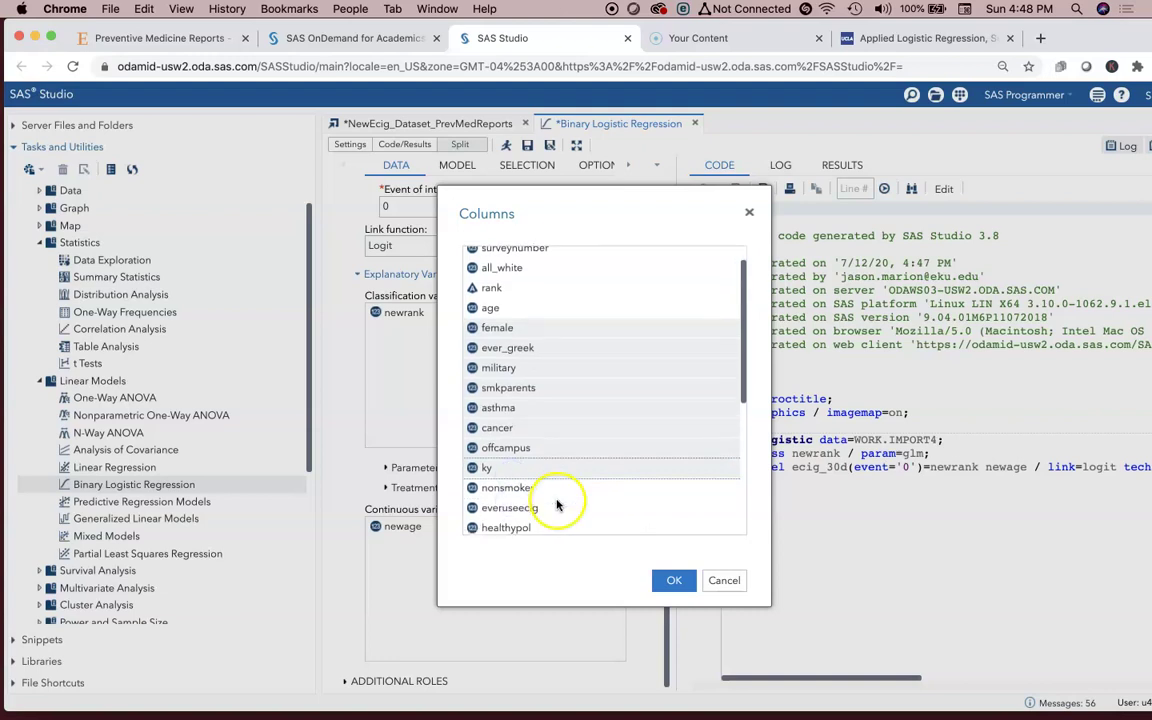
scroll(525, 472, down, 1)
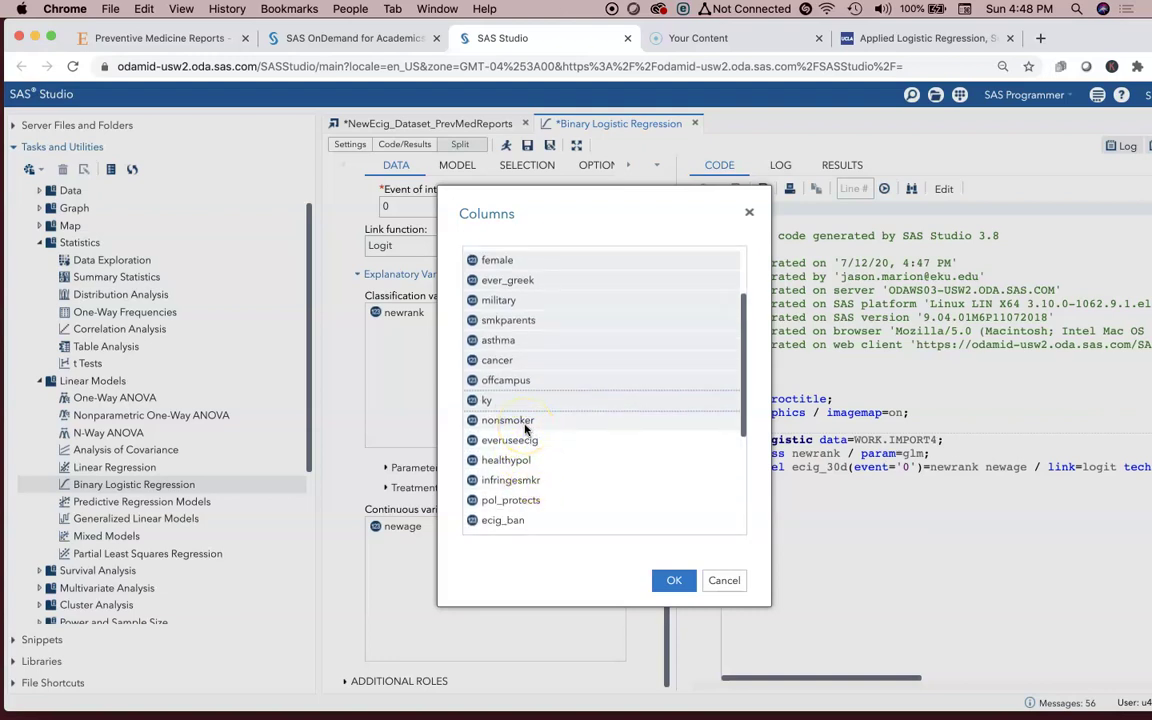
click(526, 443)
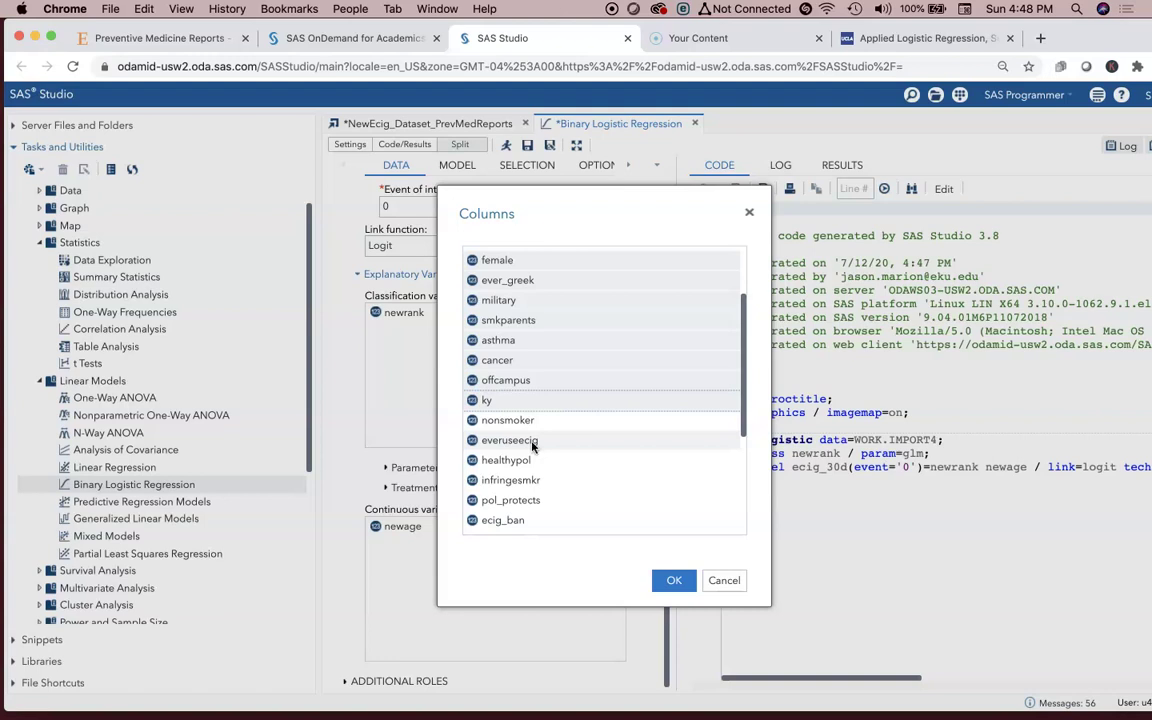
click(372, 418)
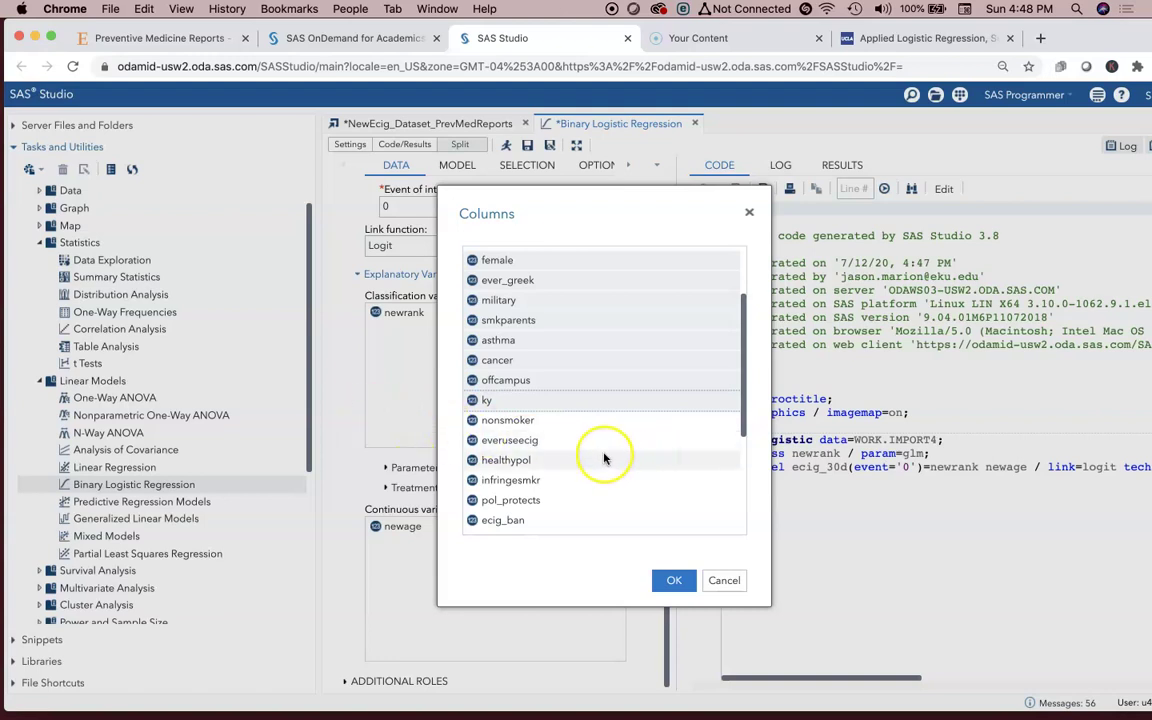
scroll(604, 458, down, 2)
scroll(604, 458, down, 1)
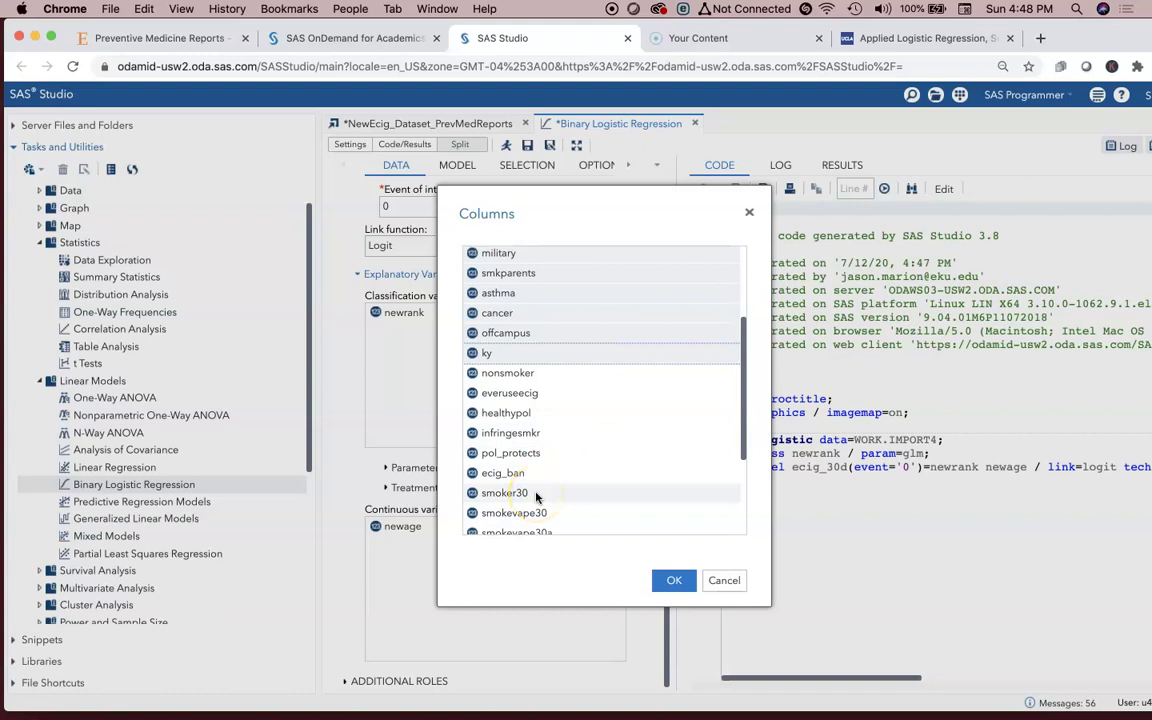
click(603, 497)
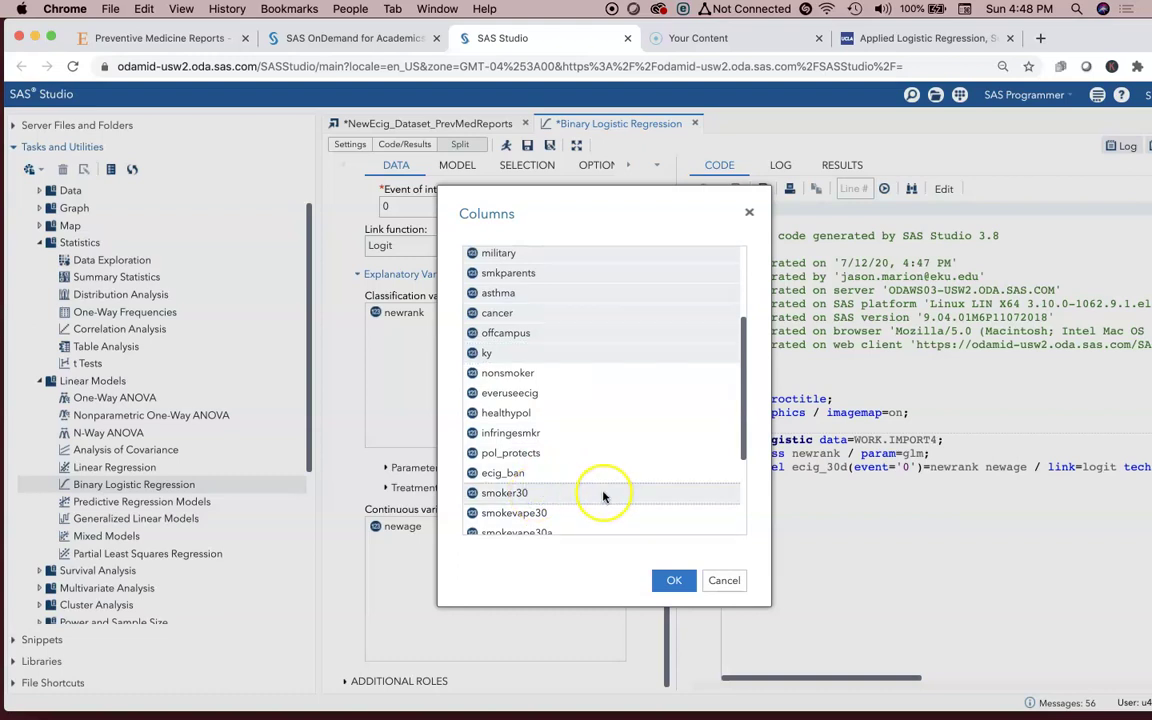
scroll(603, 497, down, 2)
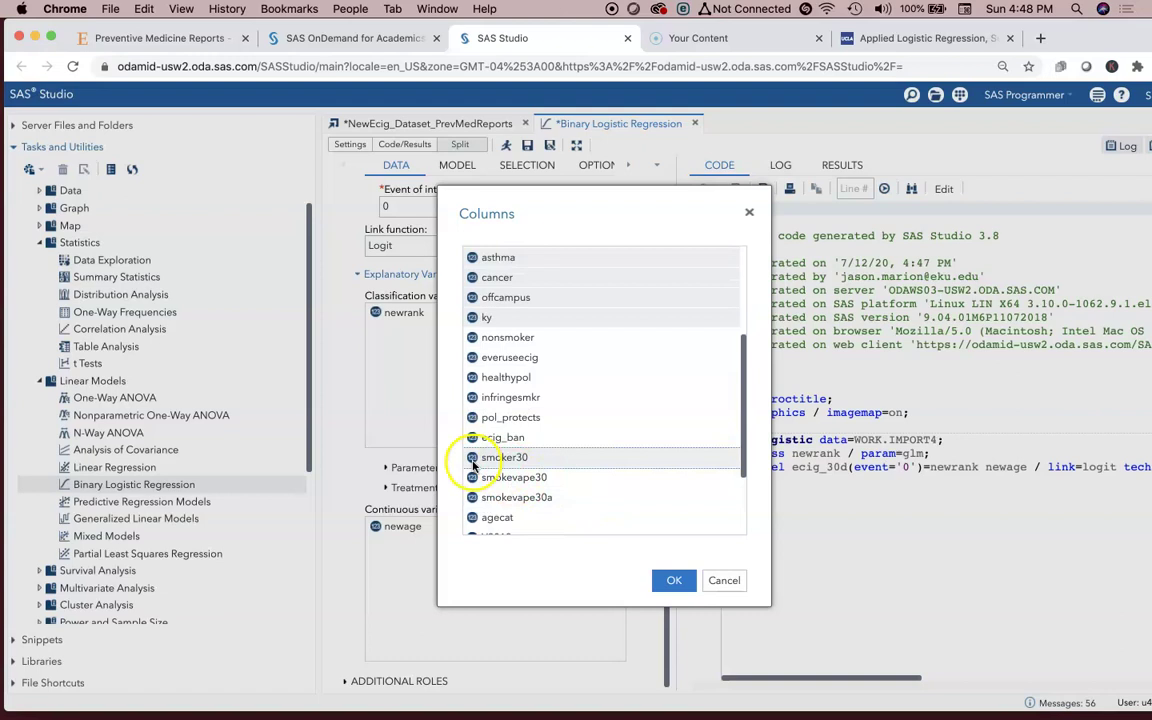
scroll(566, 468, down, 1)
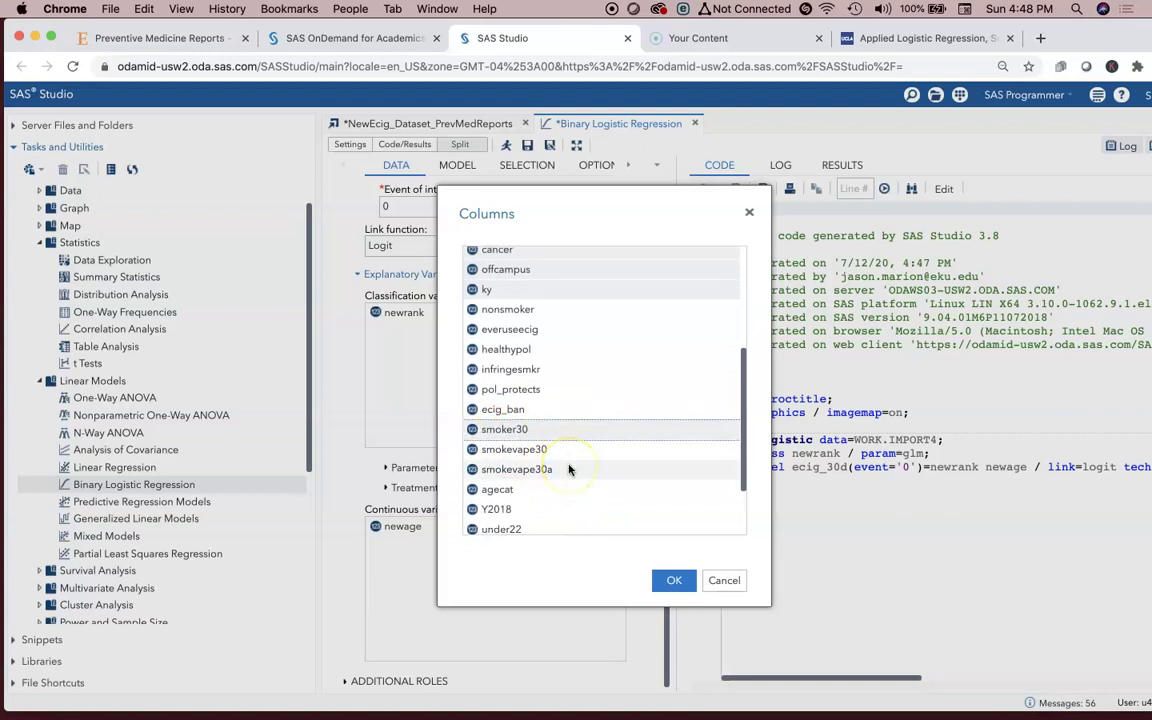
click(502, 507)
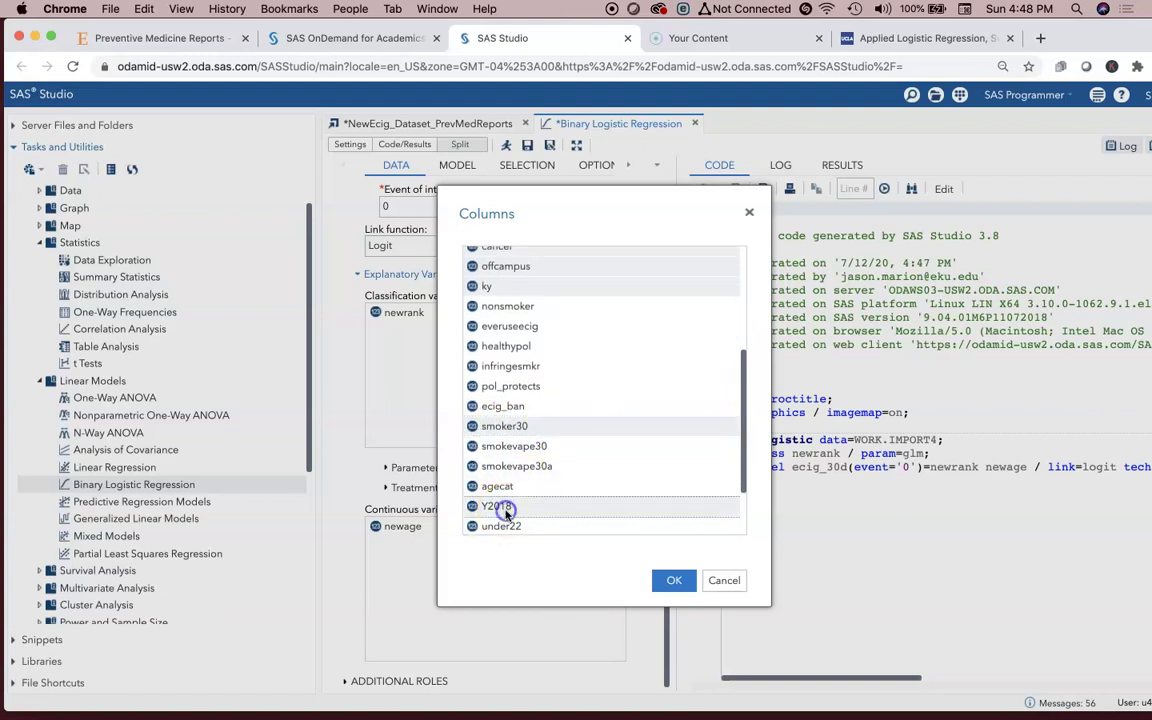
scroll(573, 528, down, 1)
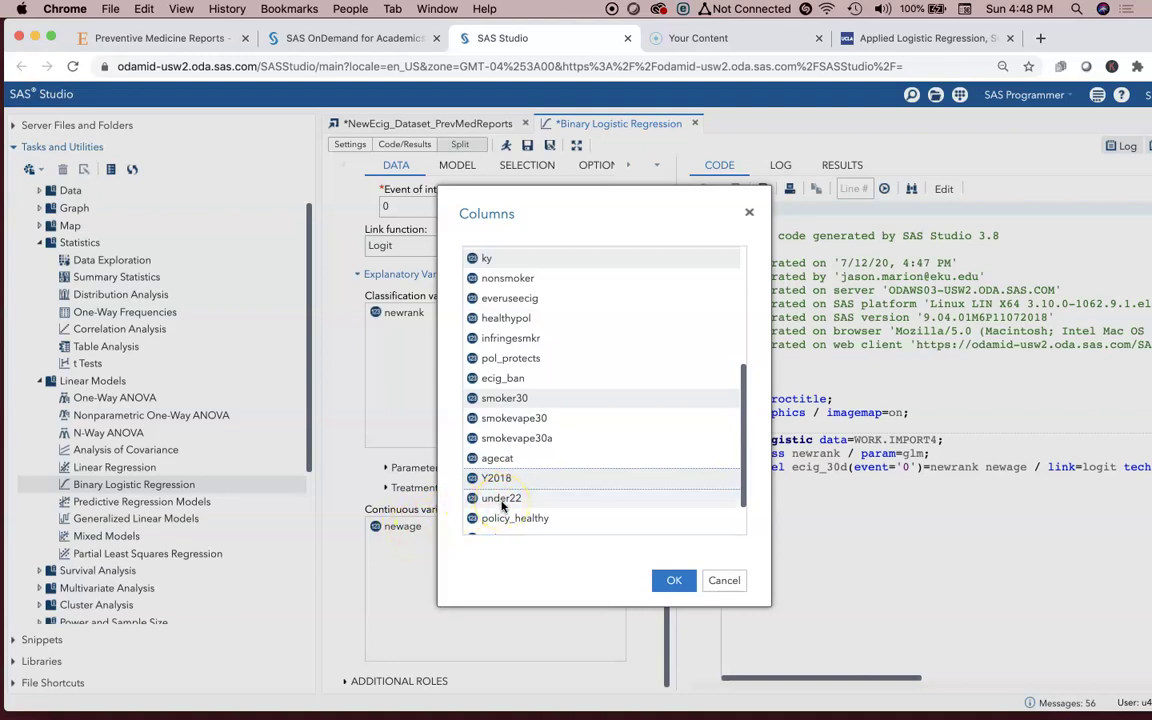
scroll(548, 442, up, 5)
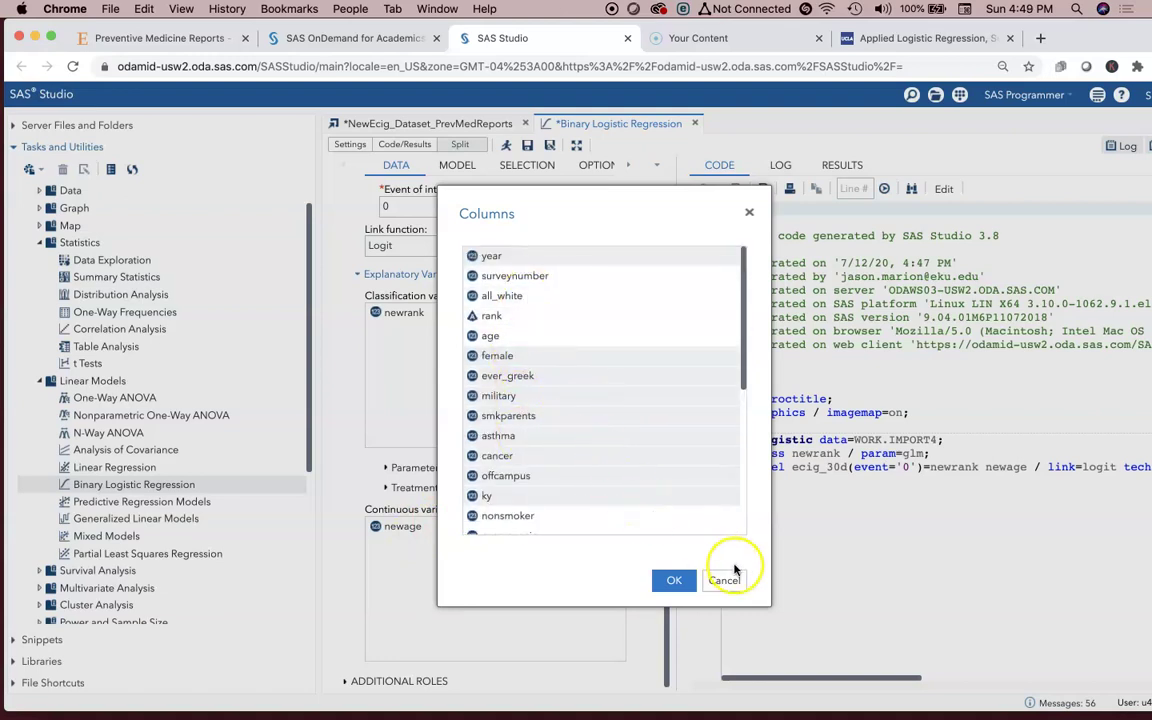
scroll(672, 518, down, 6)
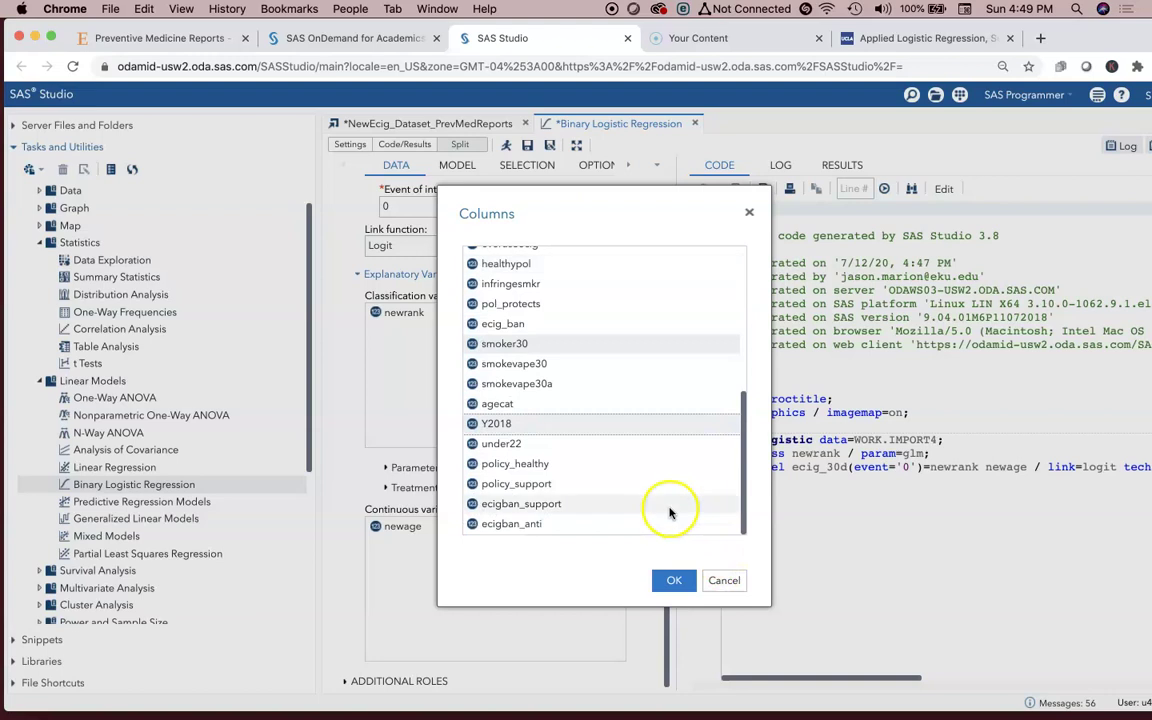
click(678, 586)
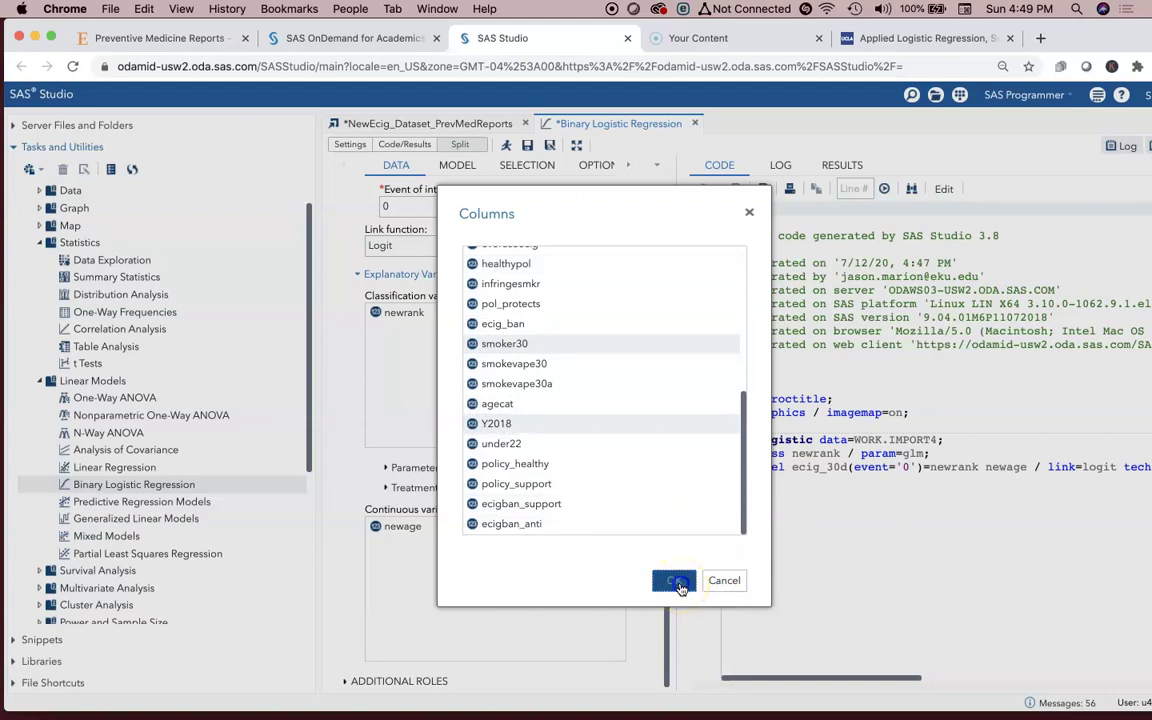
Confirm the chosen classification predictors and keep a main-effects-only model.
click(678, 585)
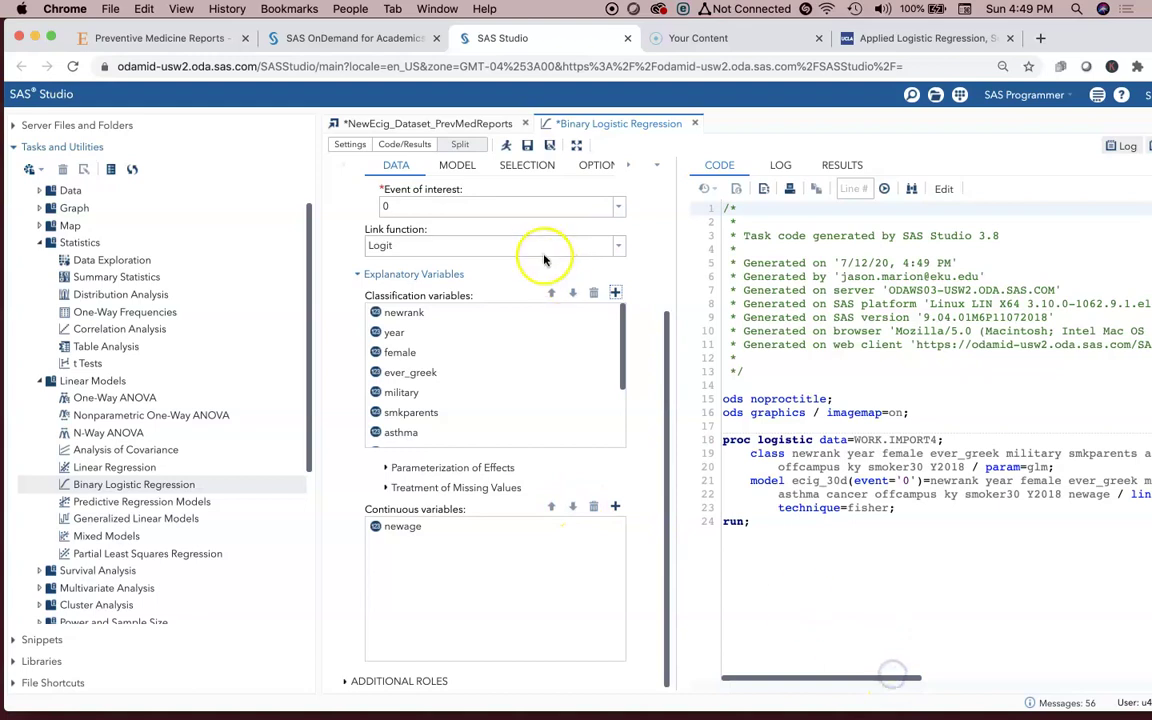
scroll(490, 225, up, 1)
scroll(469, 207, up, 5)
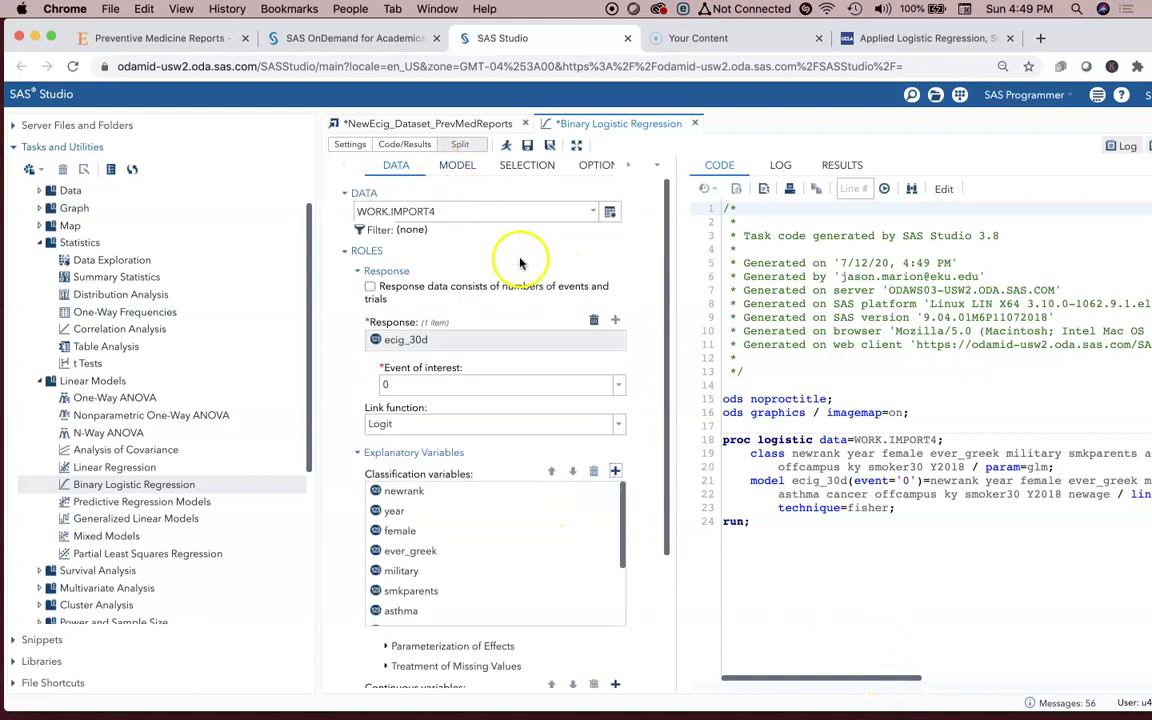
click(464, 170)
click(403, 230)
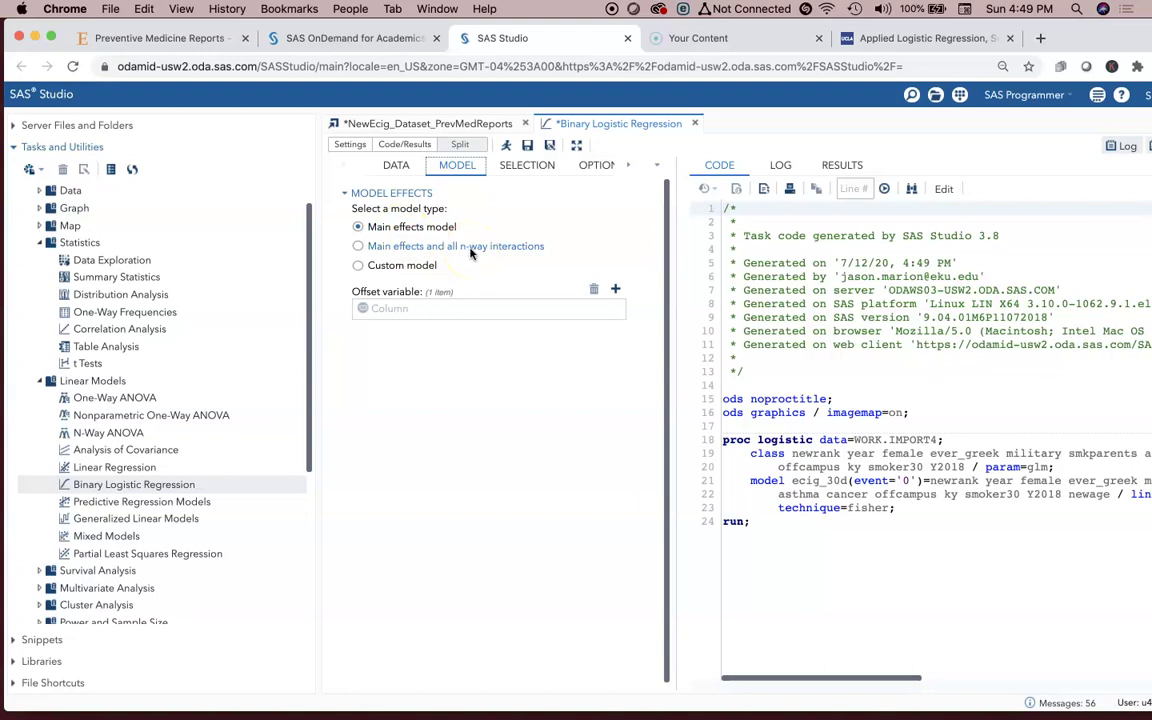
Set the selection method to backward elimination with a 0.05 removal level.
click(527, 166)
click(513, 226)
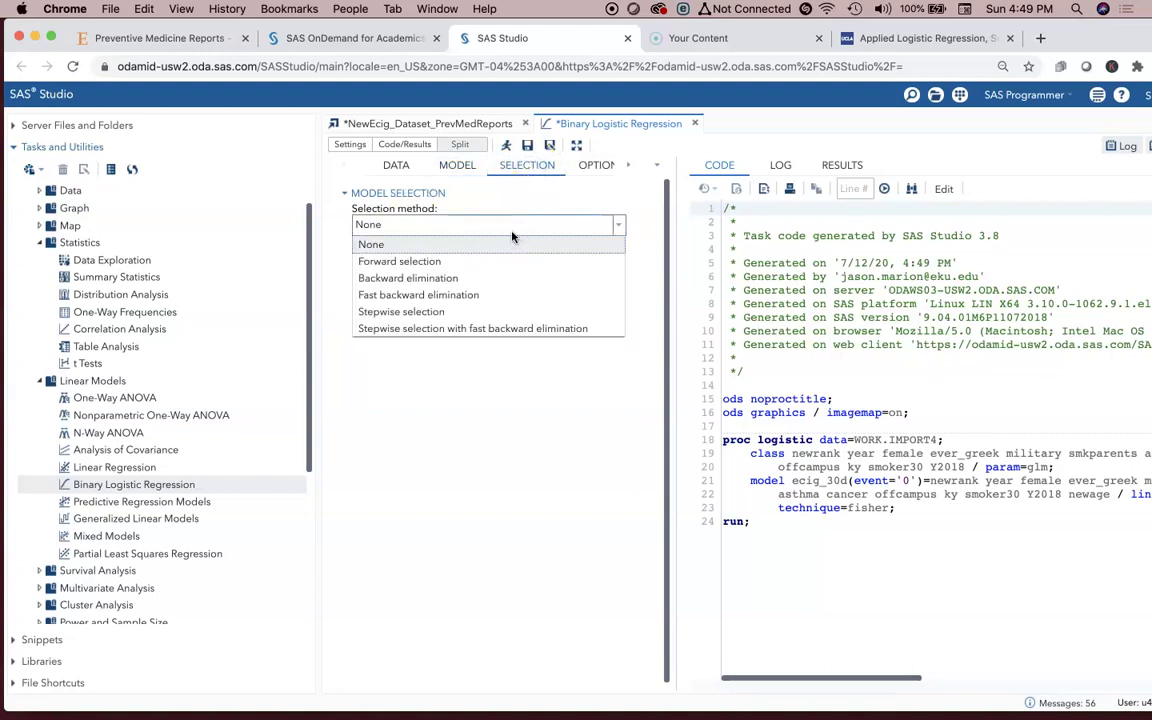
click(497, 280)
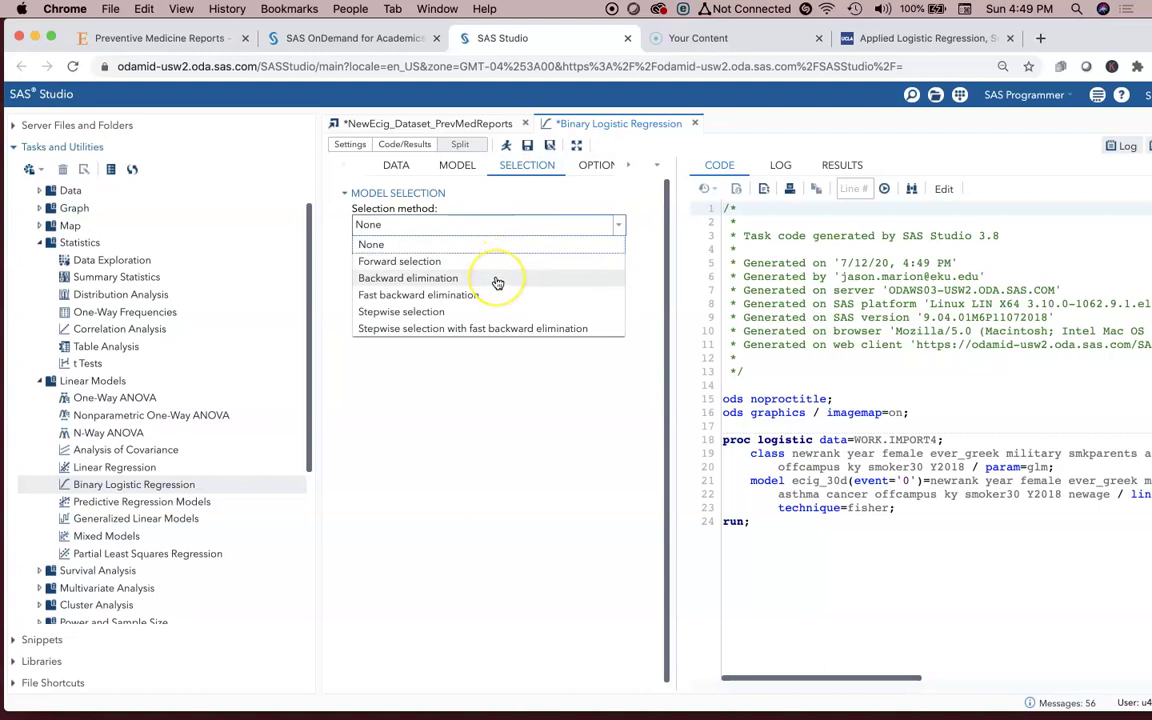
click(497, 279)
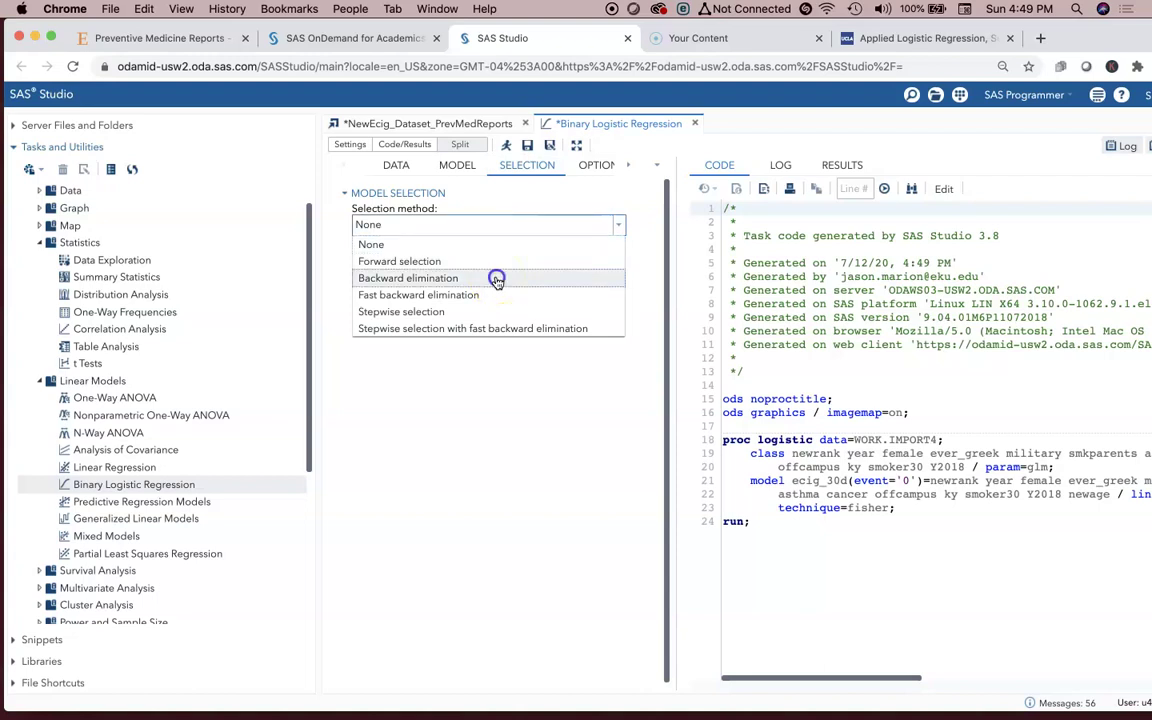
click(497, 280)
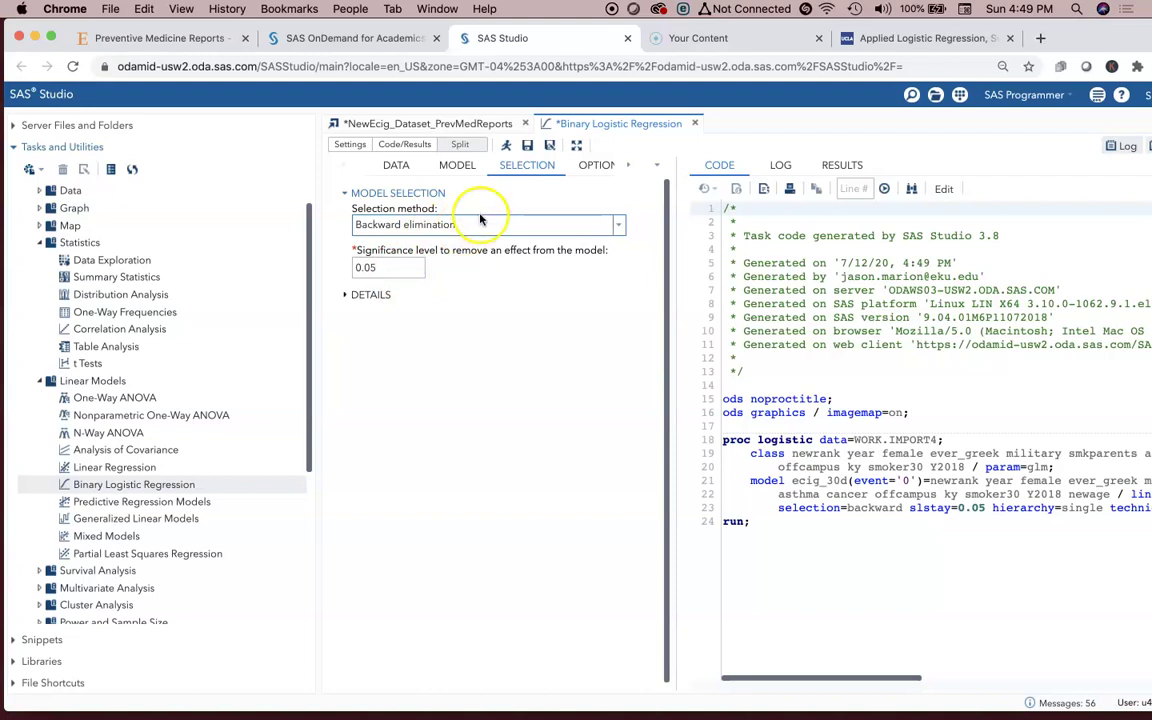
Show default and additional statistics and turn on the Hosmer and Lemeshow goodness-of-fit test.
click(596, 170)
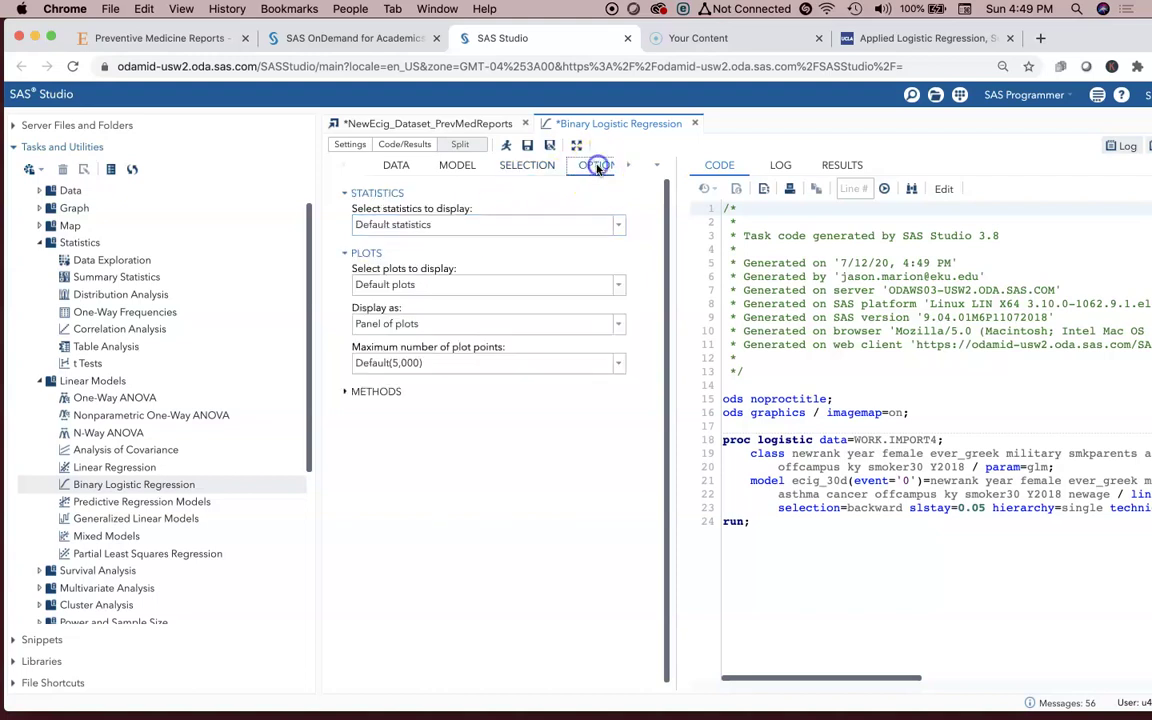
click(548, 168)
click(596, 166)
click(579, 224)
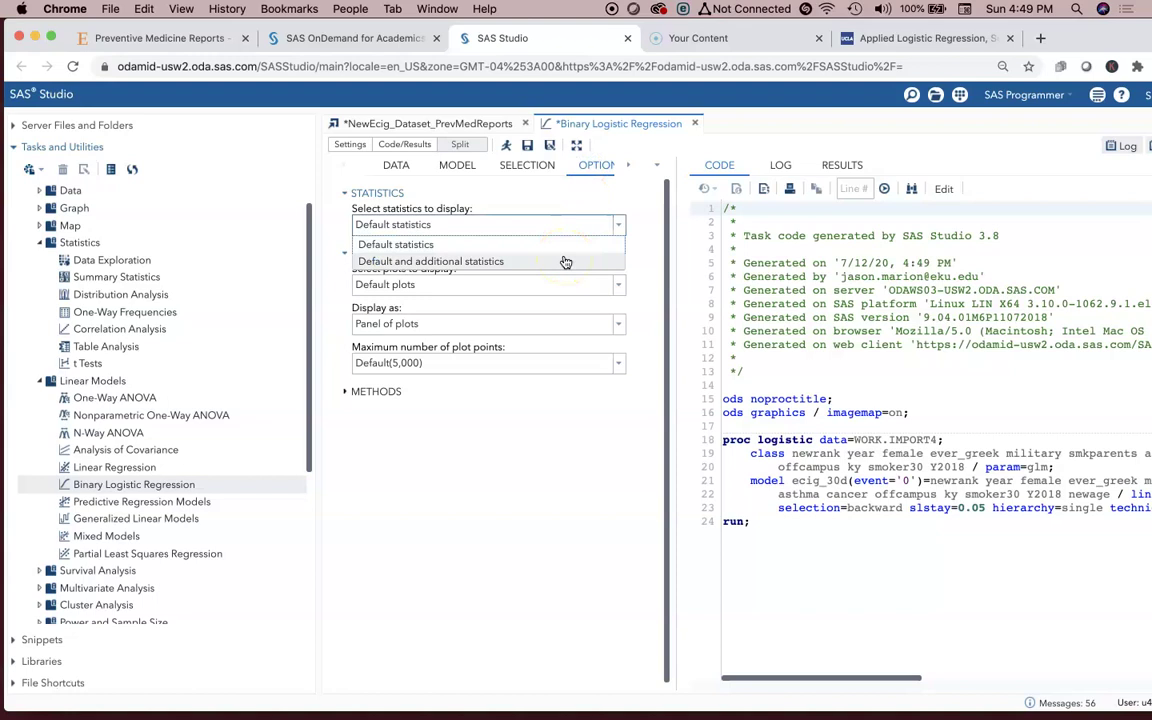
click(565, 262)
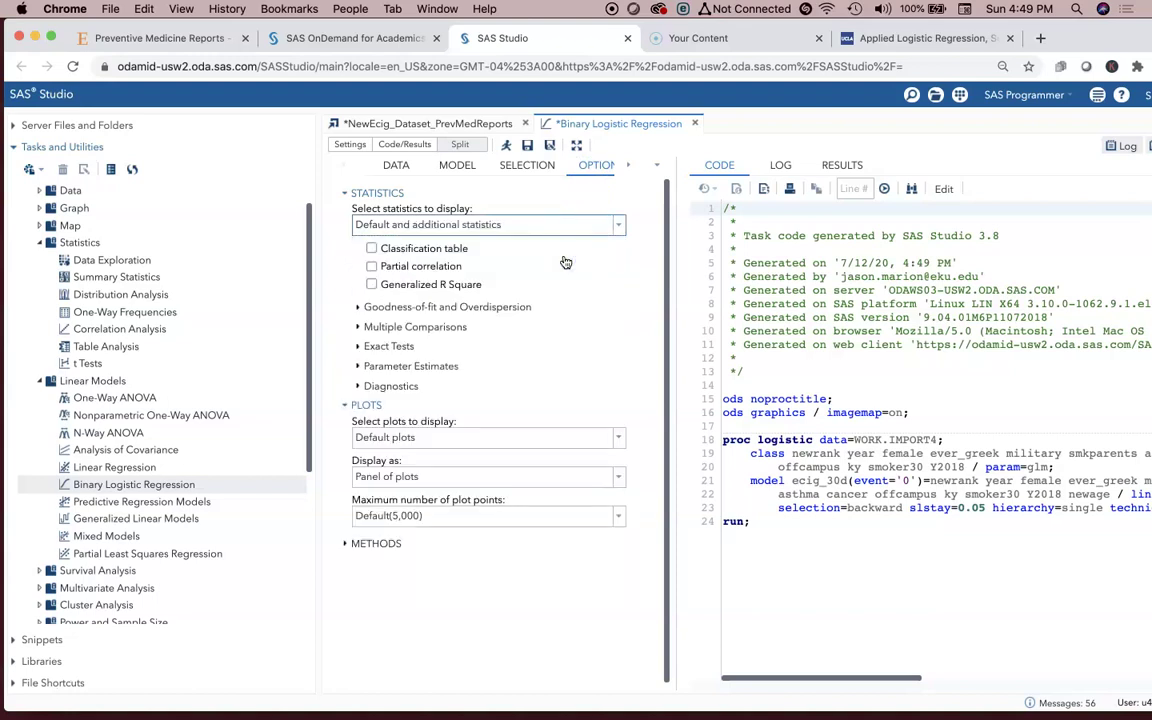
click(512, 306)
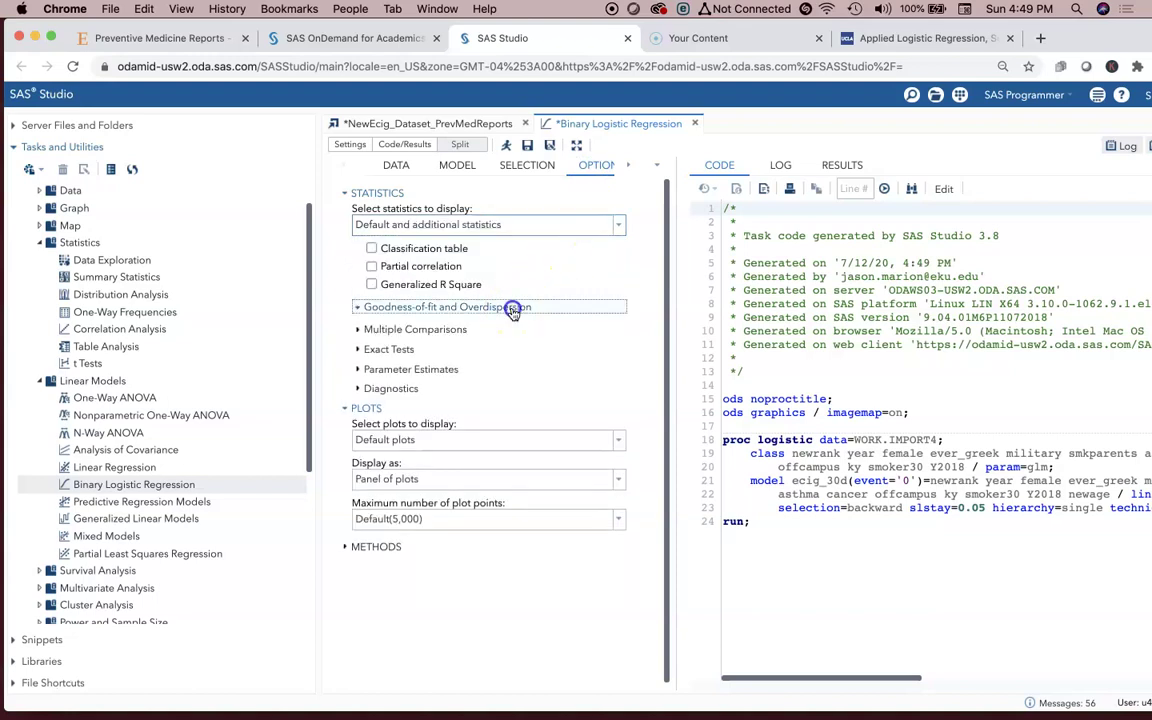
click(374, 362)
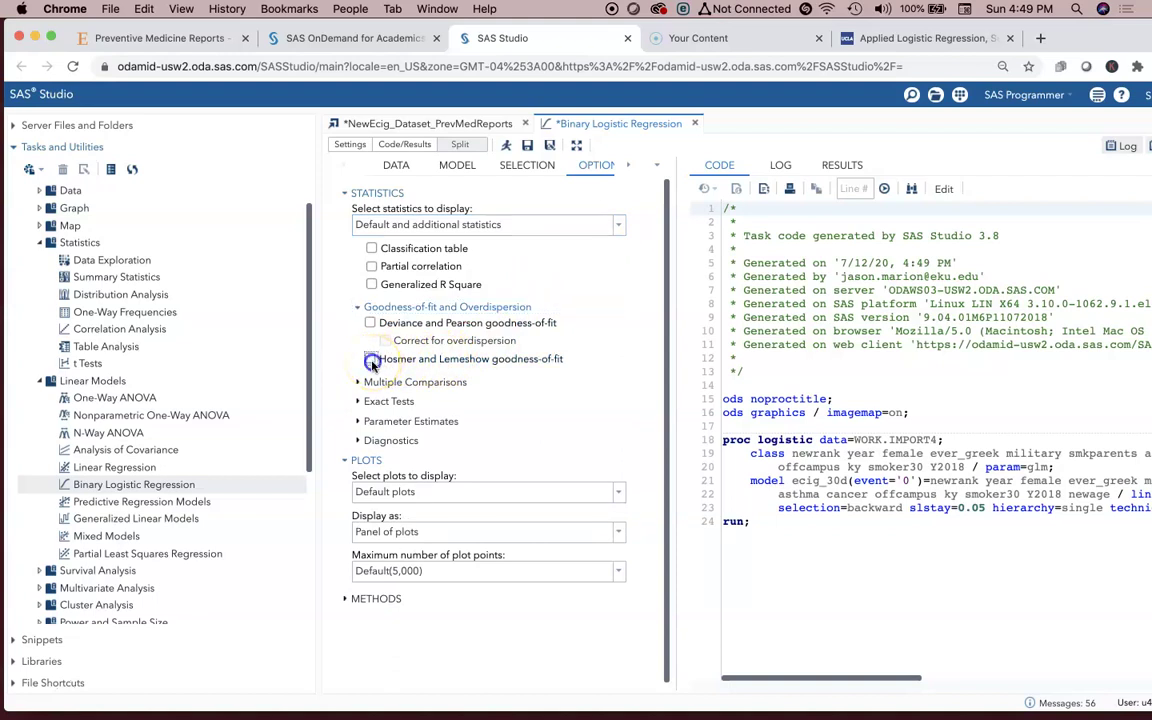
click(371, 360)
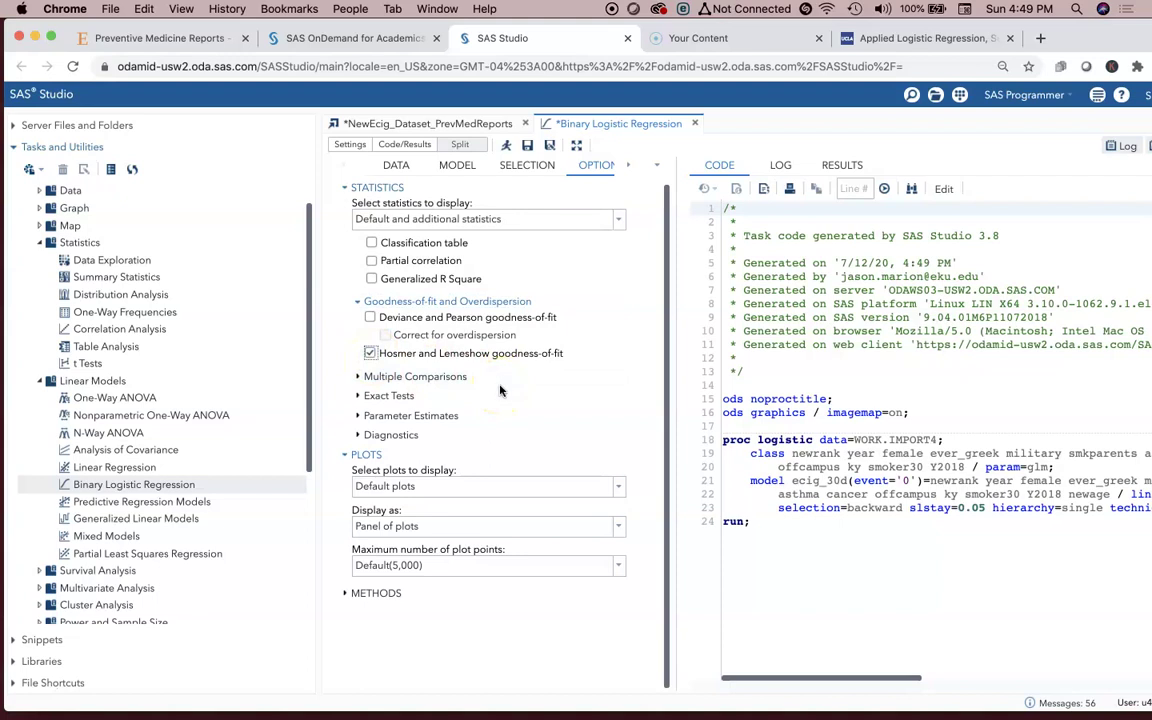
Show default and additional plots, adding the odds ratio and ROC plots.
click(393, 484)
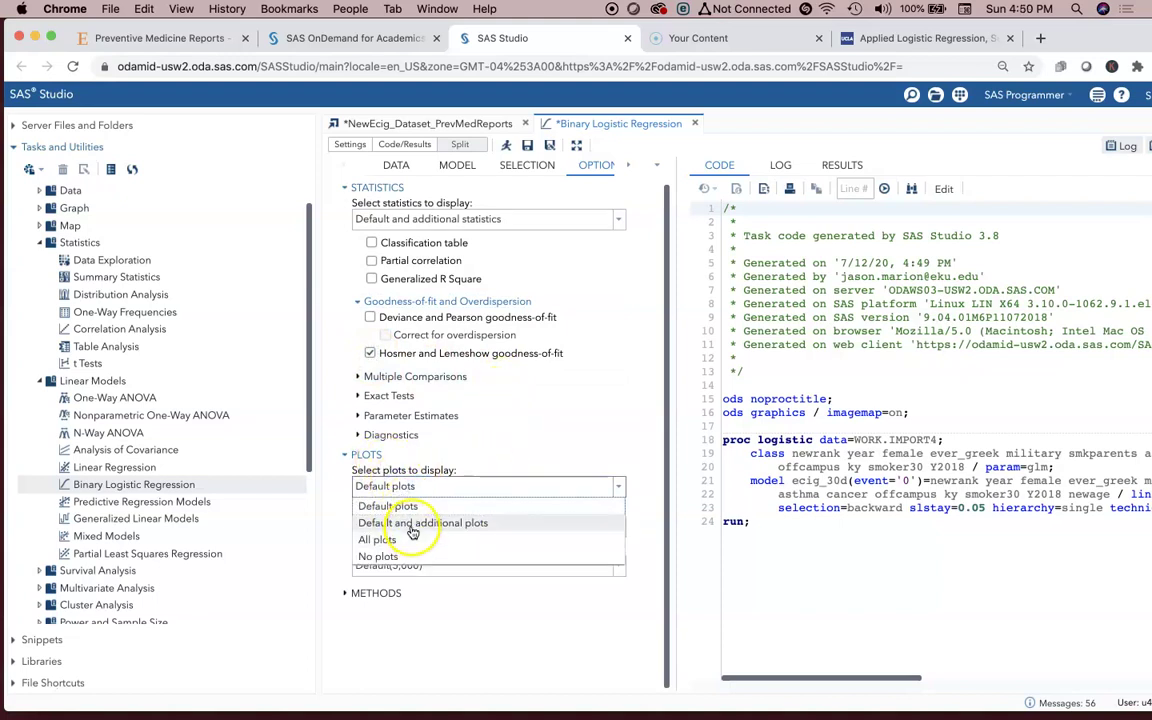
click(412, 526)
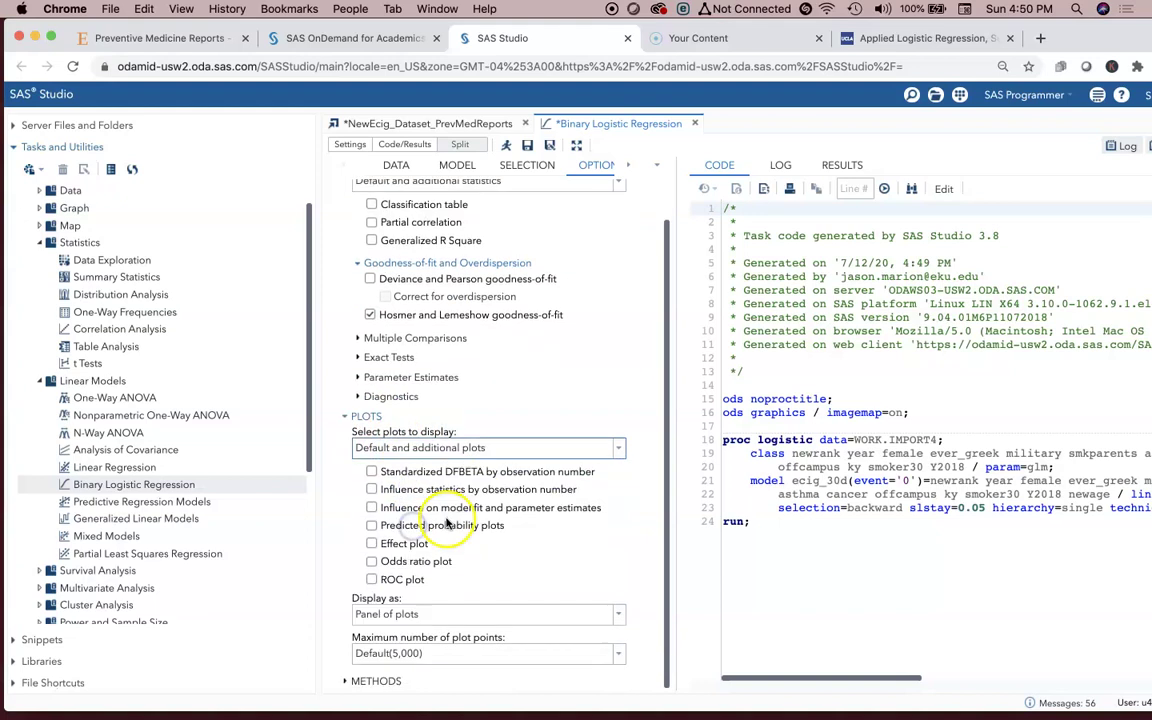
click(371, 561)
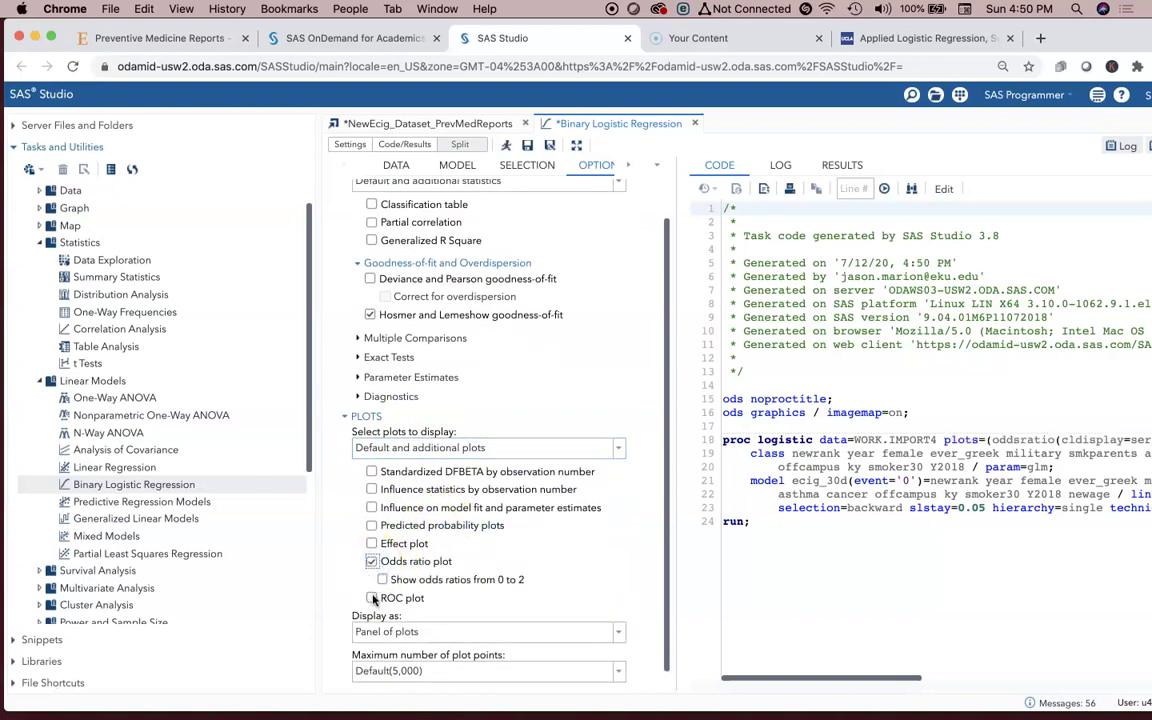
click(372, 598)
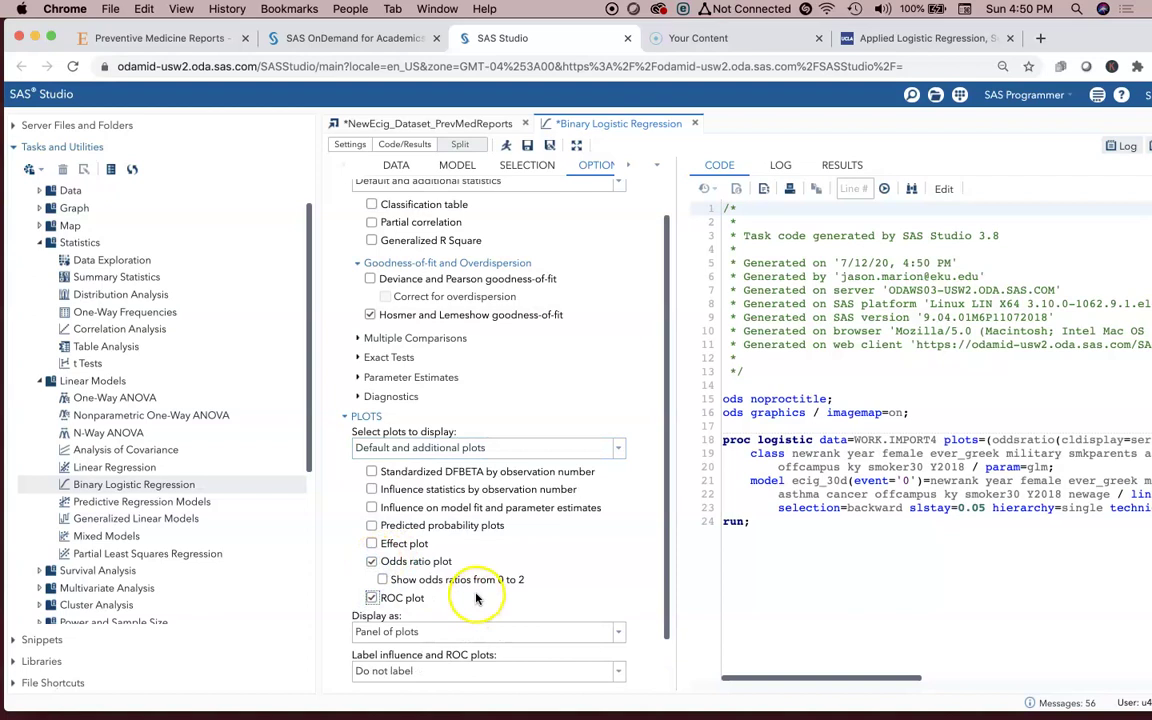
drag(675, 630, 669, 561)
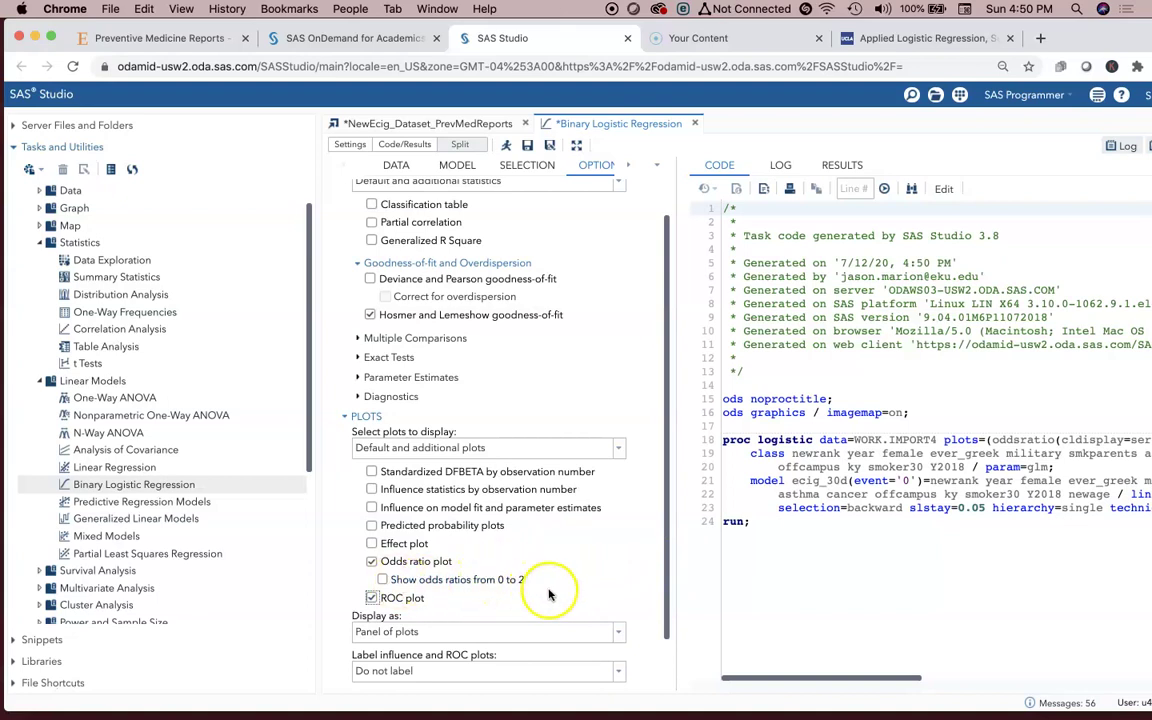
Browse the output data set and information pages, then return to the options page.
scroll(666, 609, up, 2)
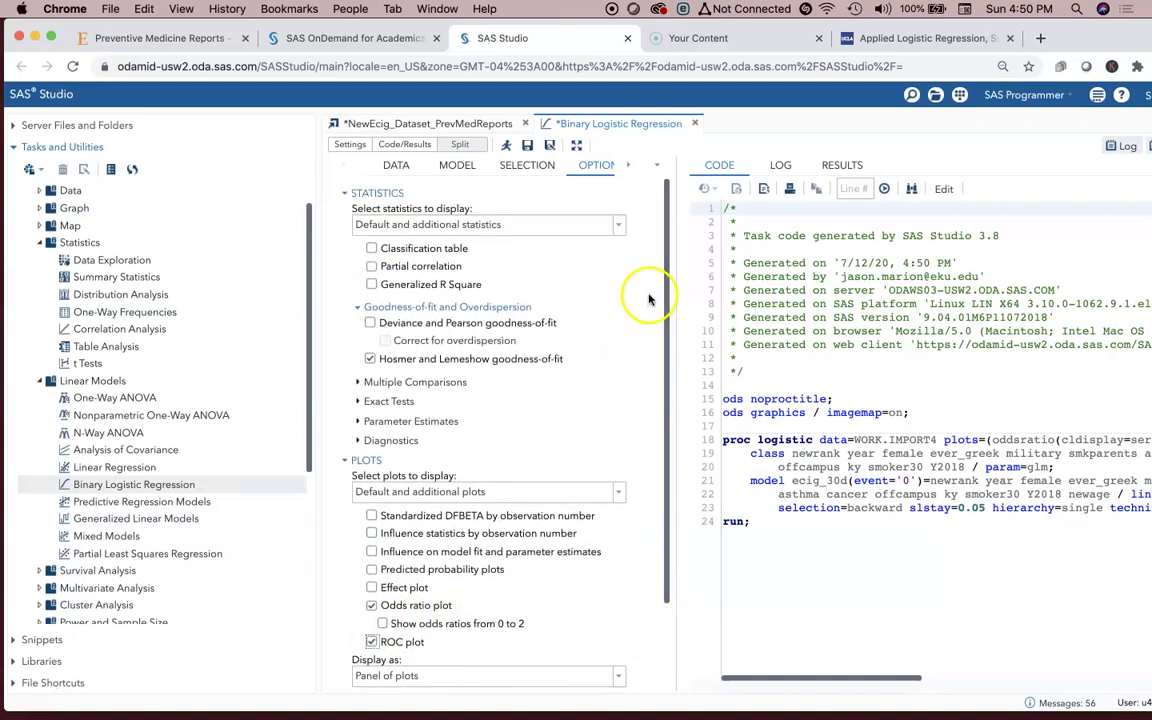
click(630, 164)
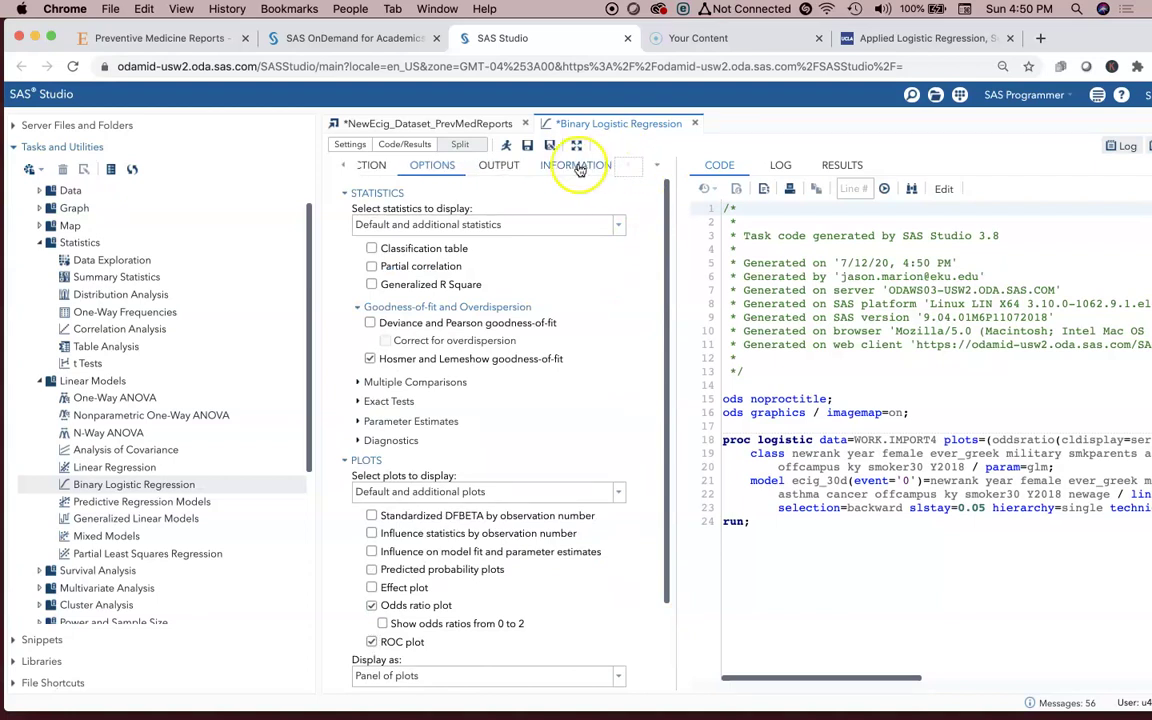
click(507, 166)
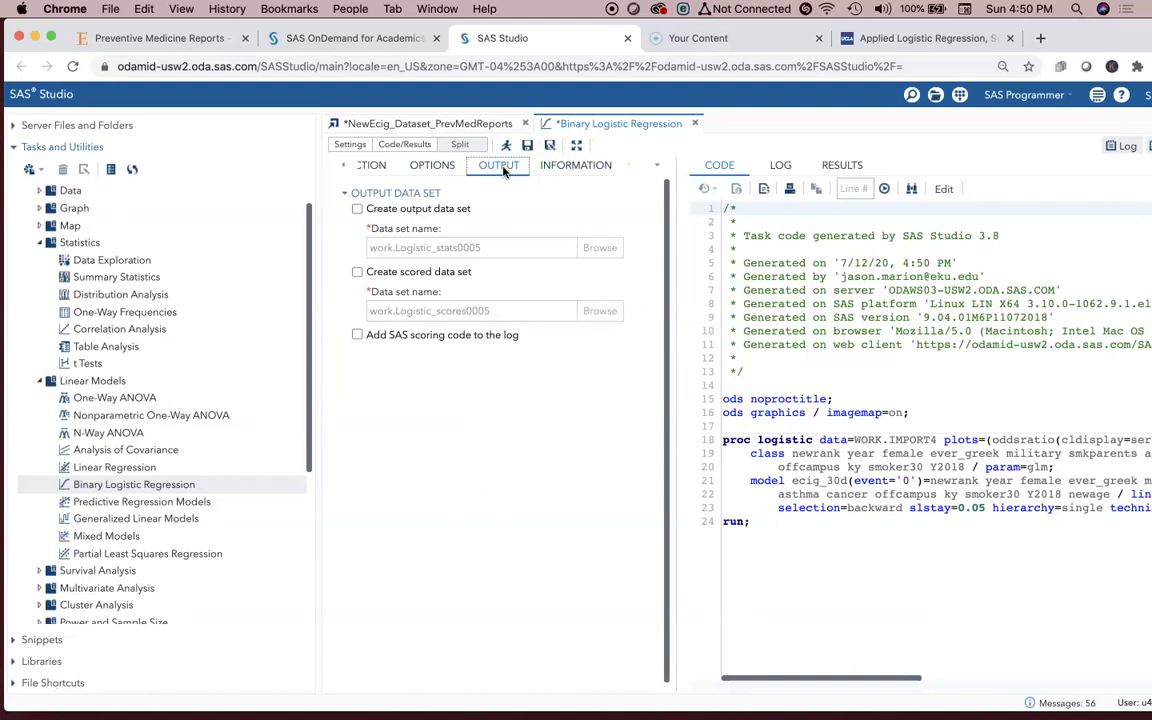
click(522, 168)
click(550, 166)
click(445, 168)
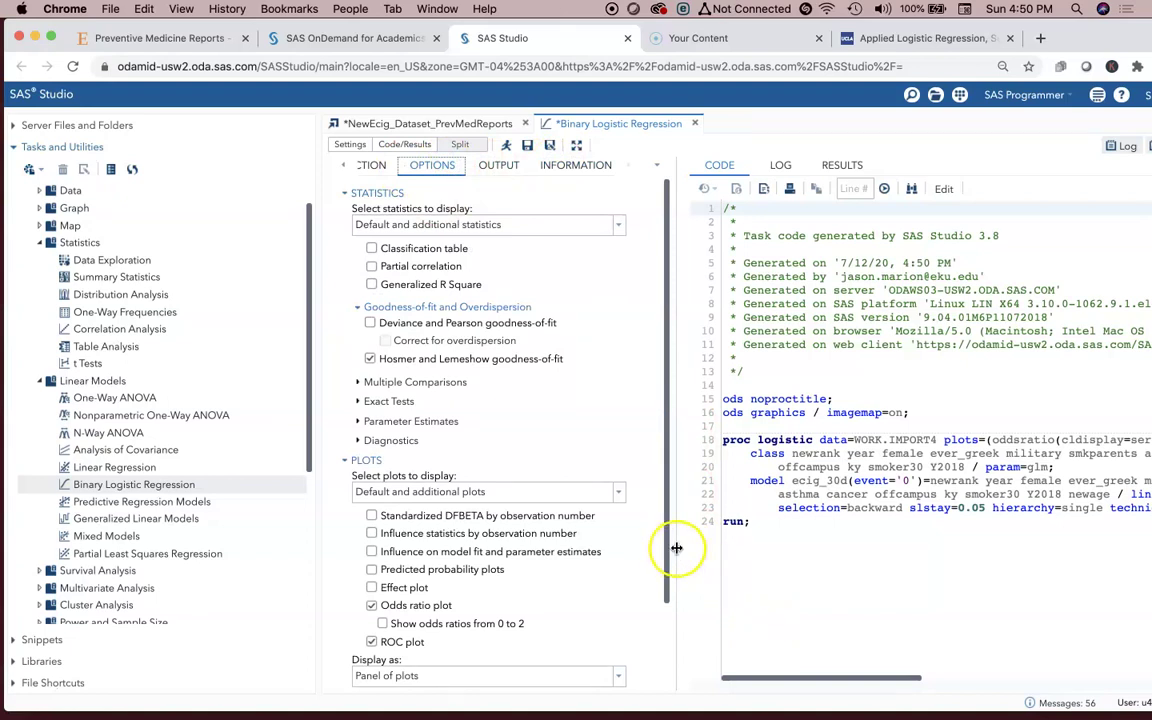
Widen the code pane and review the PROC LOGISTIC code with lackfit, backward selection and plots.
drag(676, 548, 408, 521)
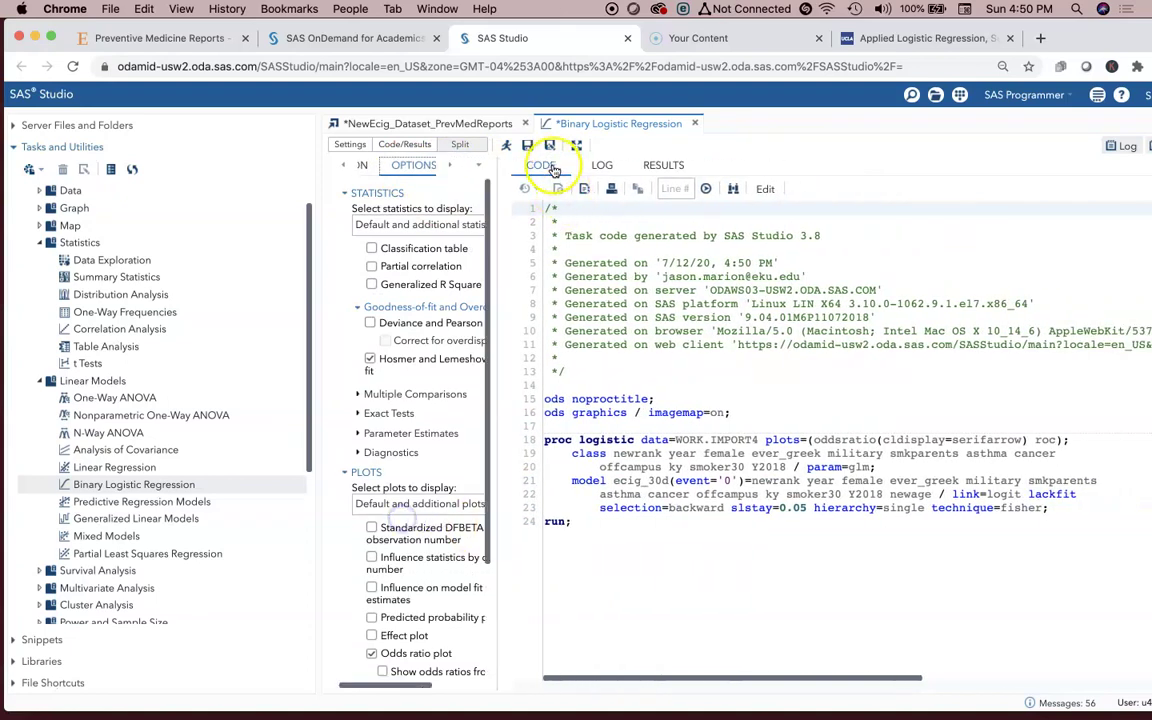
drag(926, 548, 536, 398)
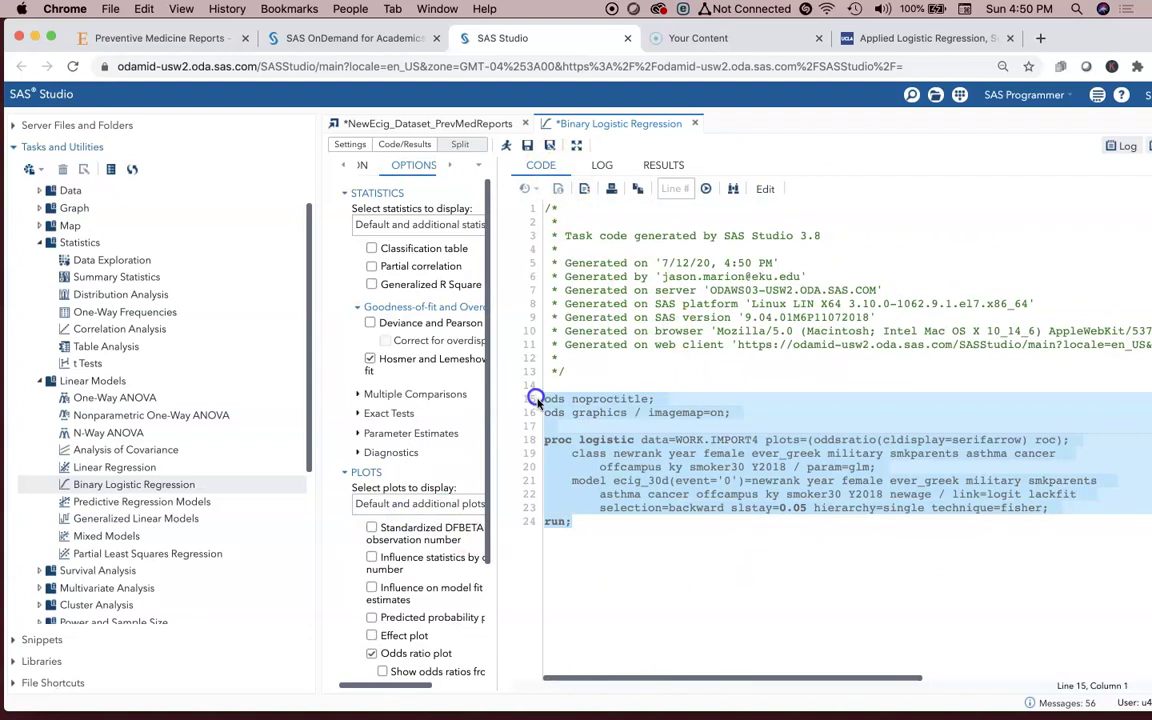
click(652, 505)
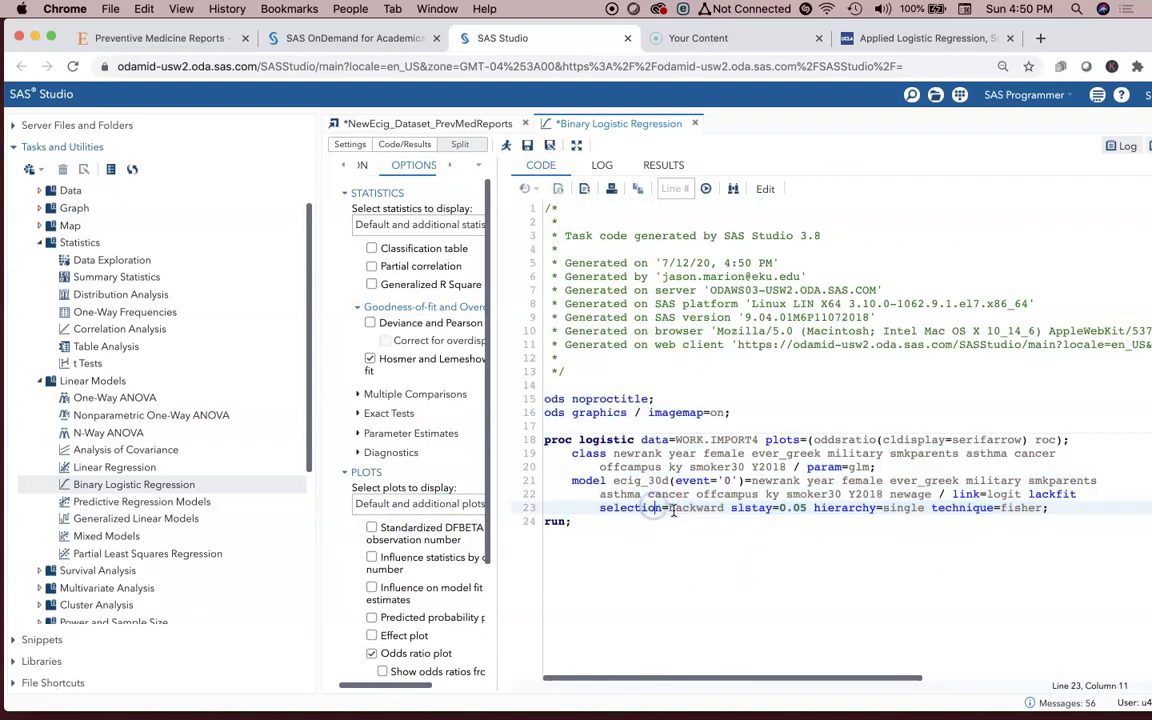
click(760, 554)
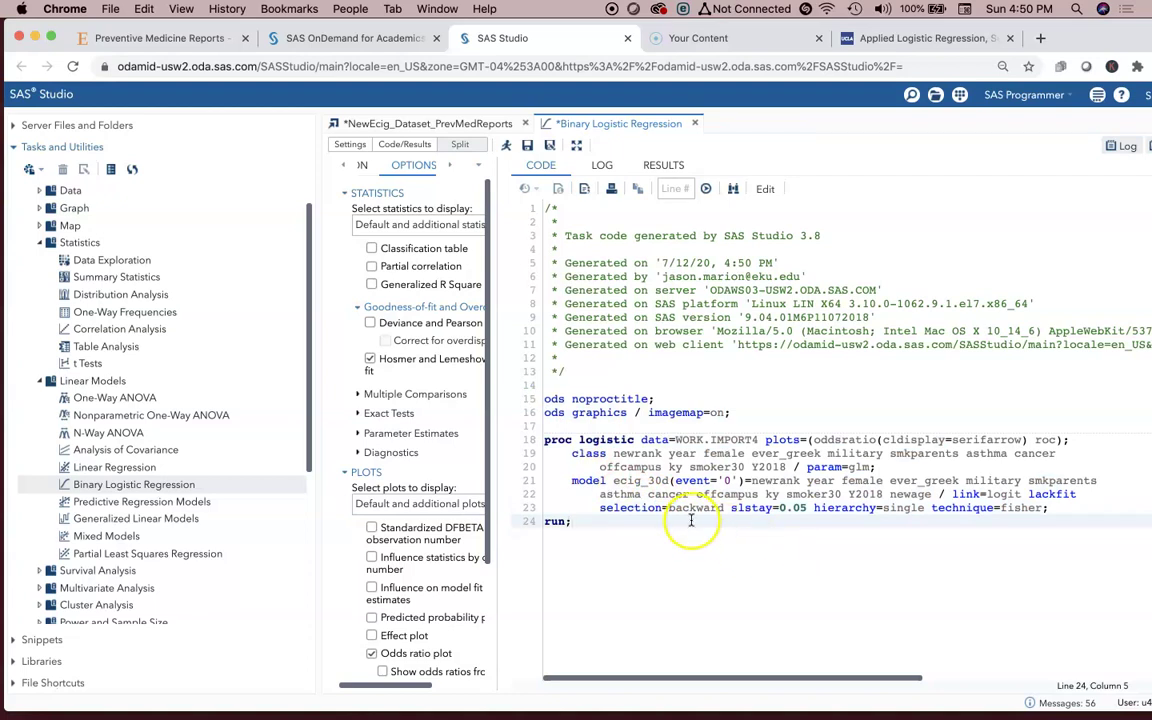
click(548, 398)
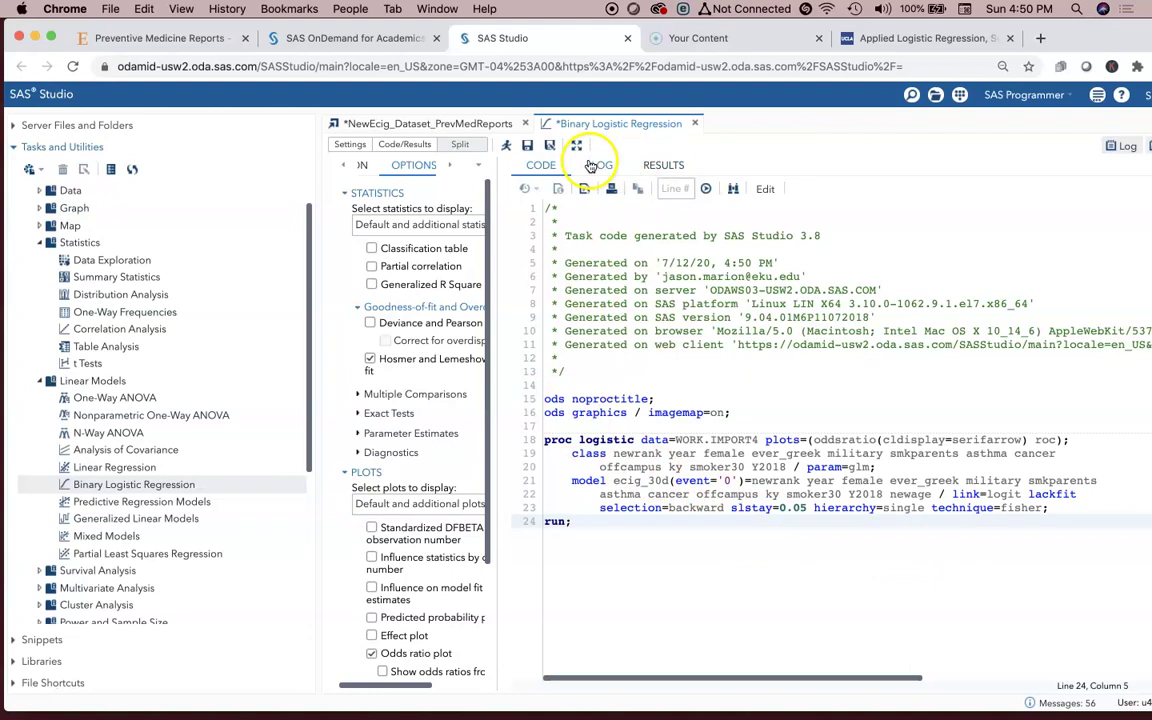
Run the logistic regression, then zoom the browser and maximize the results view.
click(507, 149)
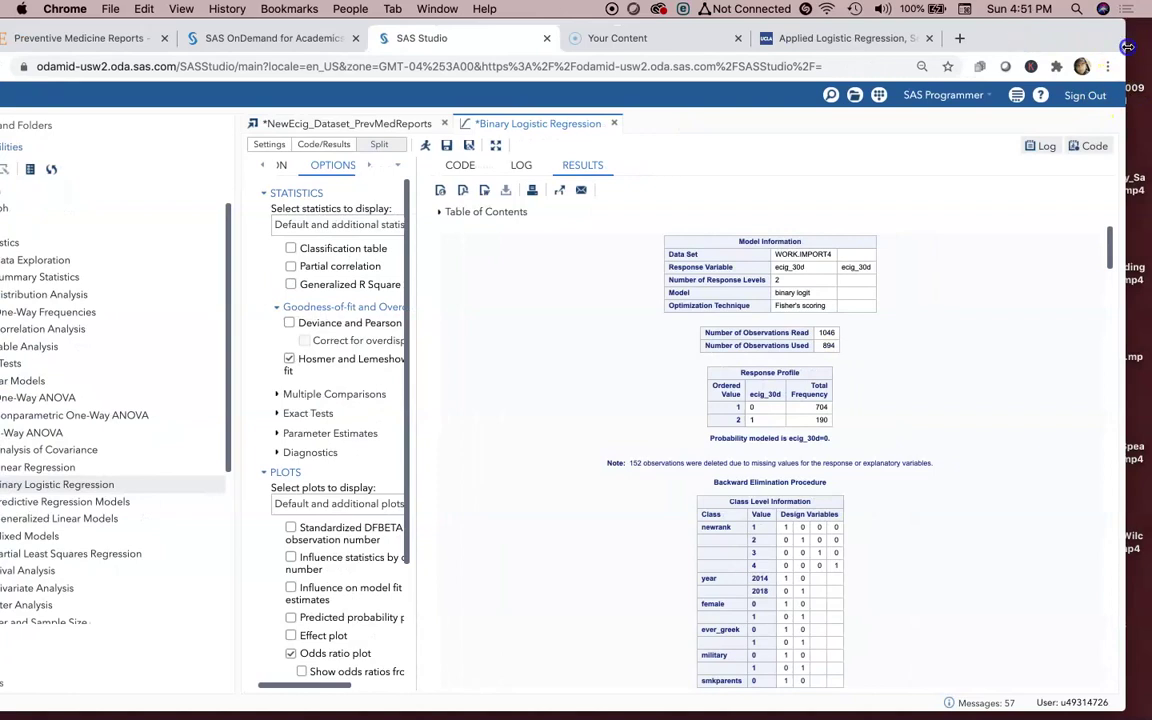
drag(1124, 53, 1137, 55)
key(super+equal)
key(super+equal)
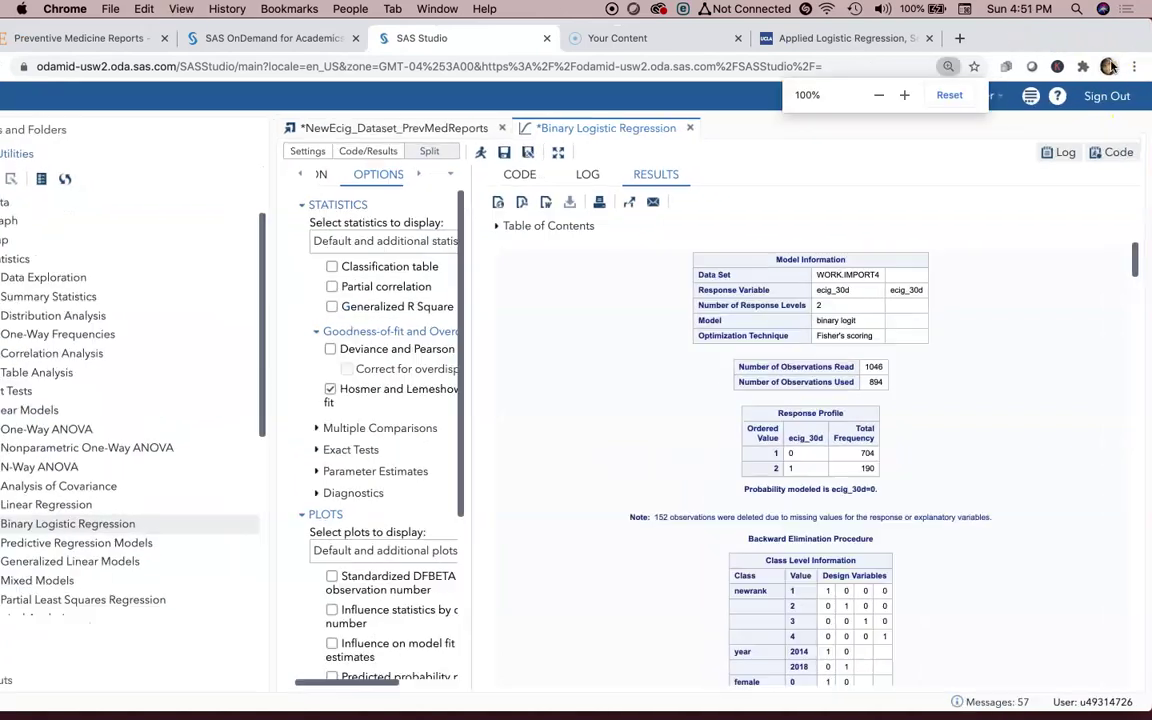
click(1098, 45)
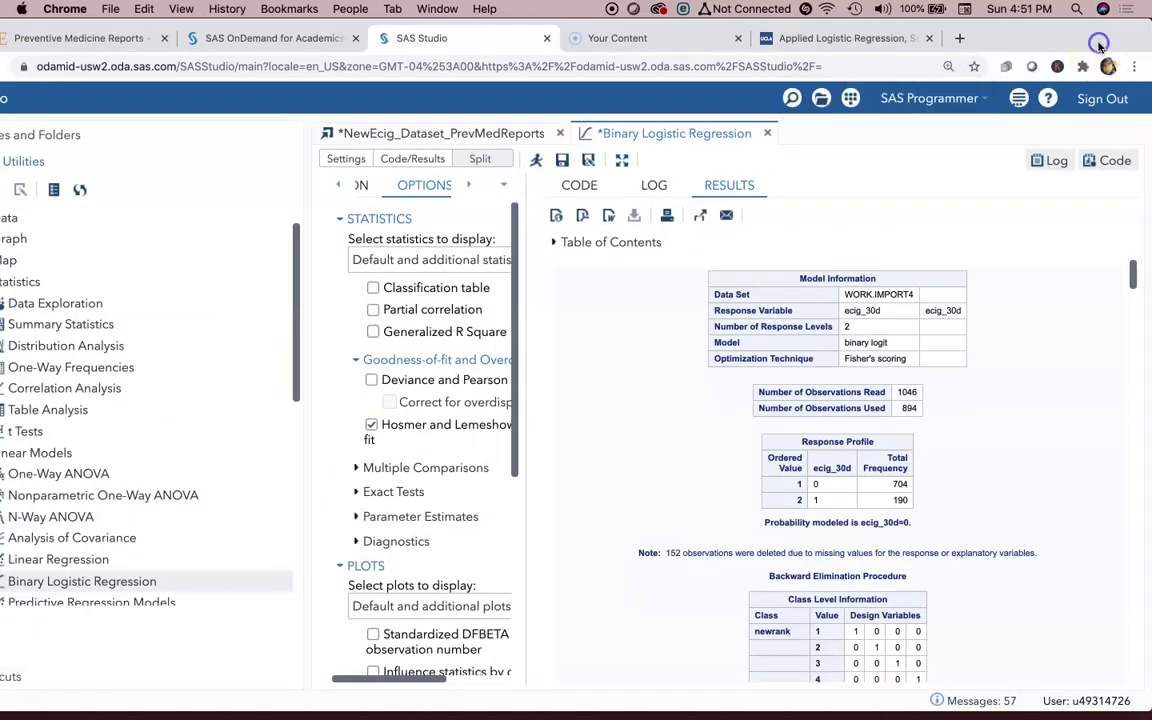
key(super+equal)
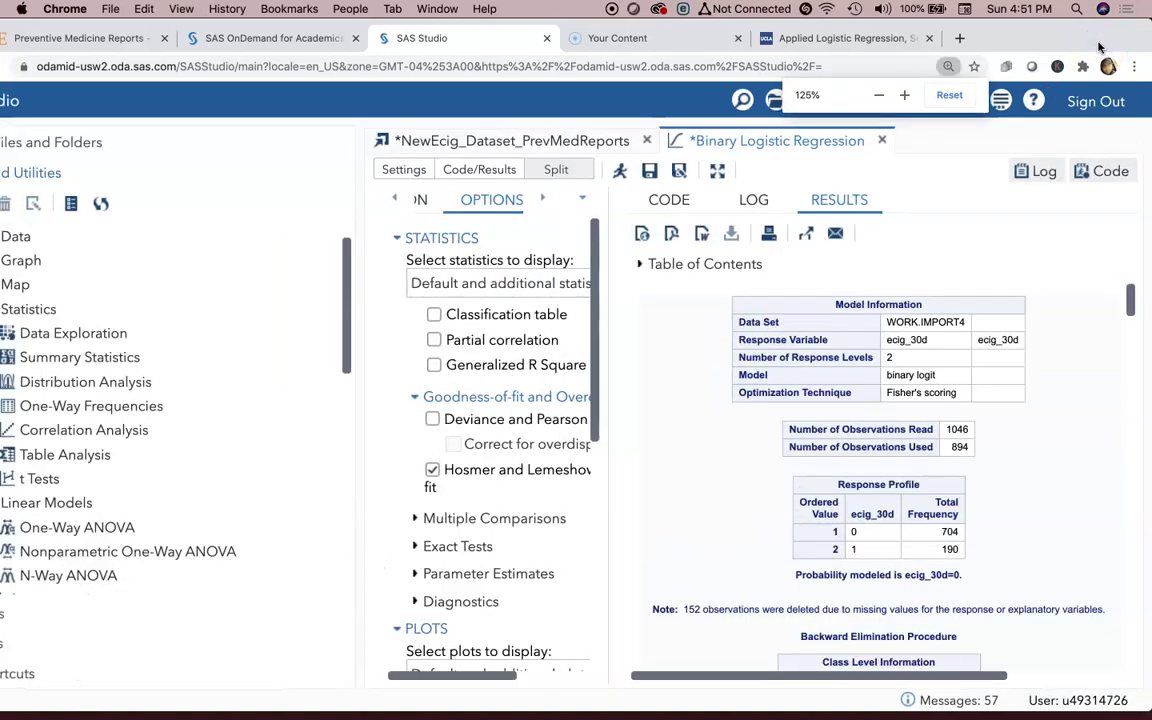
click(720, 174)
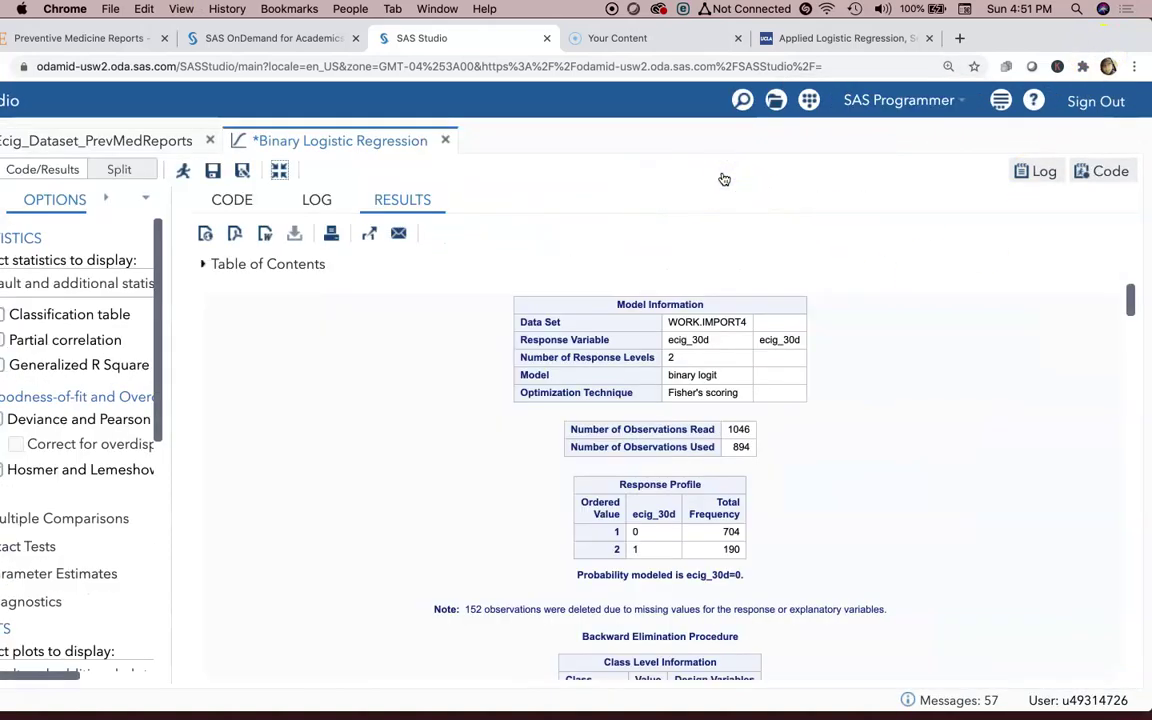
key(super+equal)
key(super+equal)
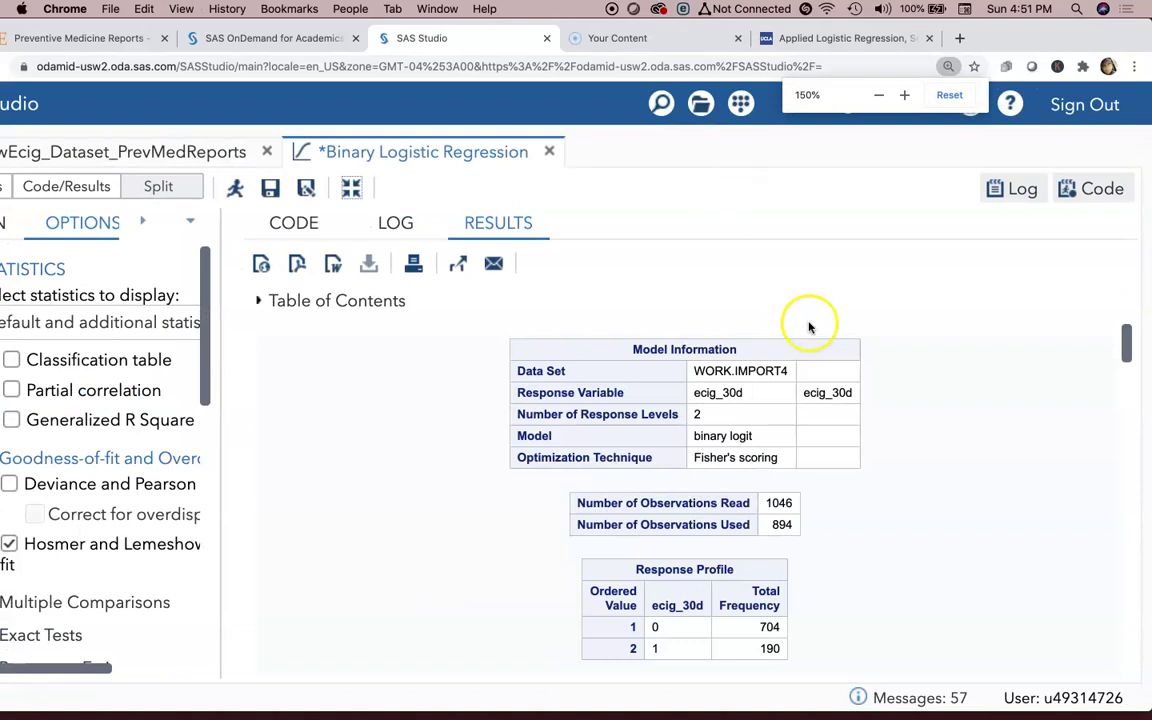
Zoom out one level and scroll past Model Information to the Global Null Hypothesis tests.
scroll(905, 417, down, 3)
scroll(905, 417, up, 3)
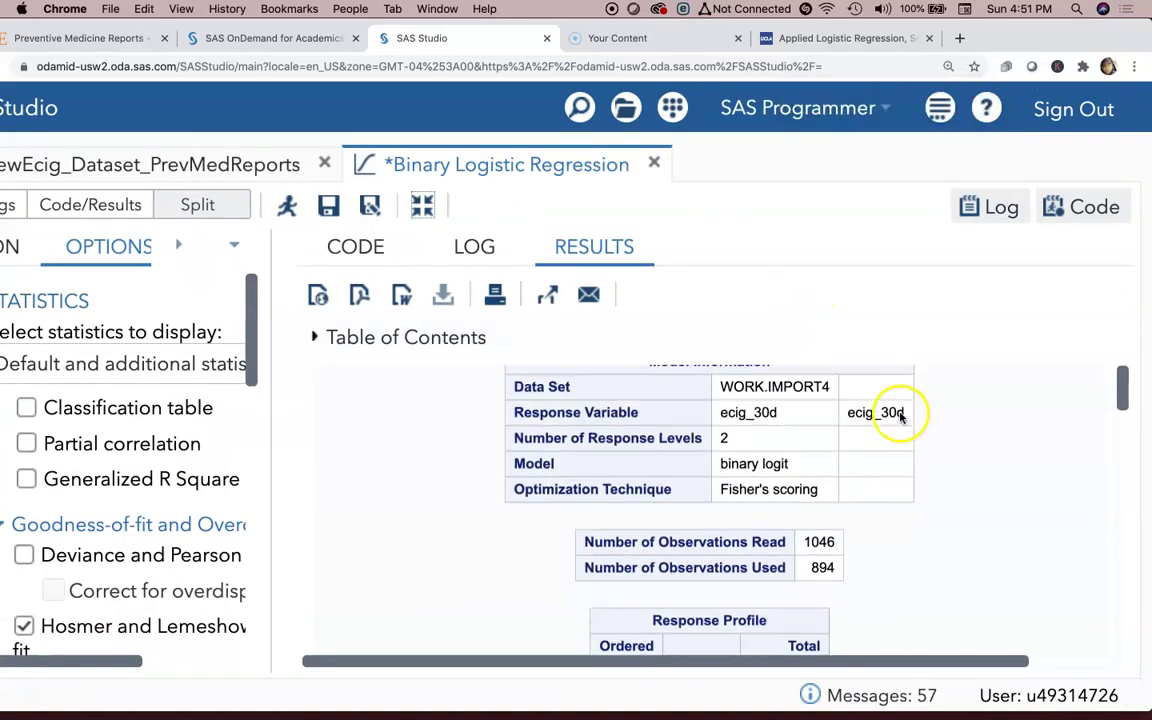
key(super+minus)
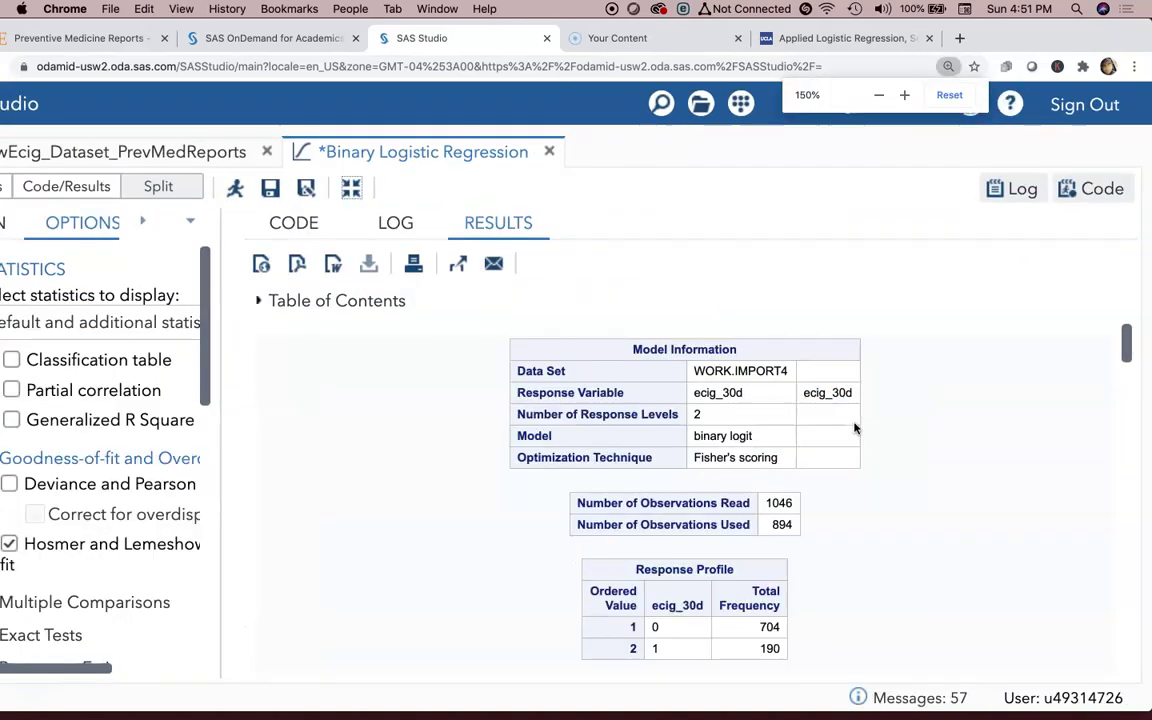
scroll(740, 505, down, 1)
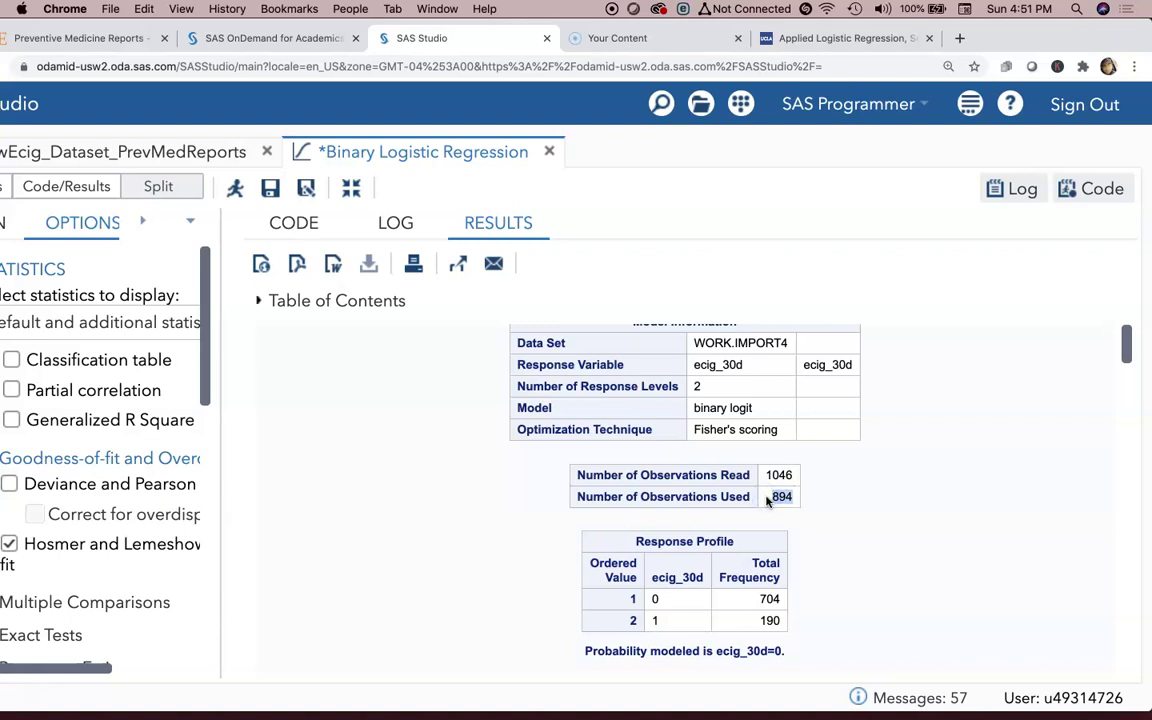
scroll(789, 475, down, 3)
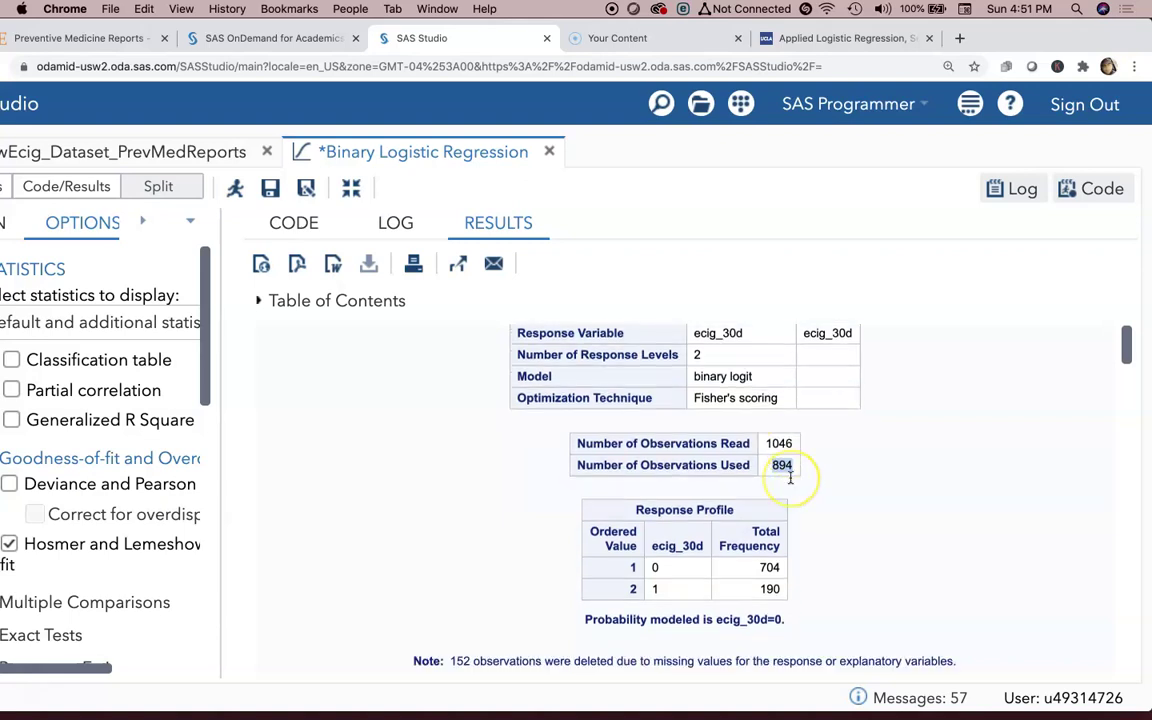
scroll(790, 478, down, 1)
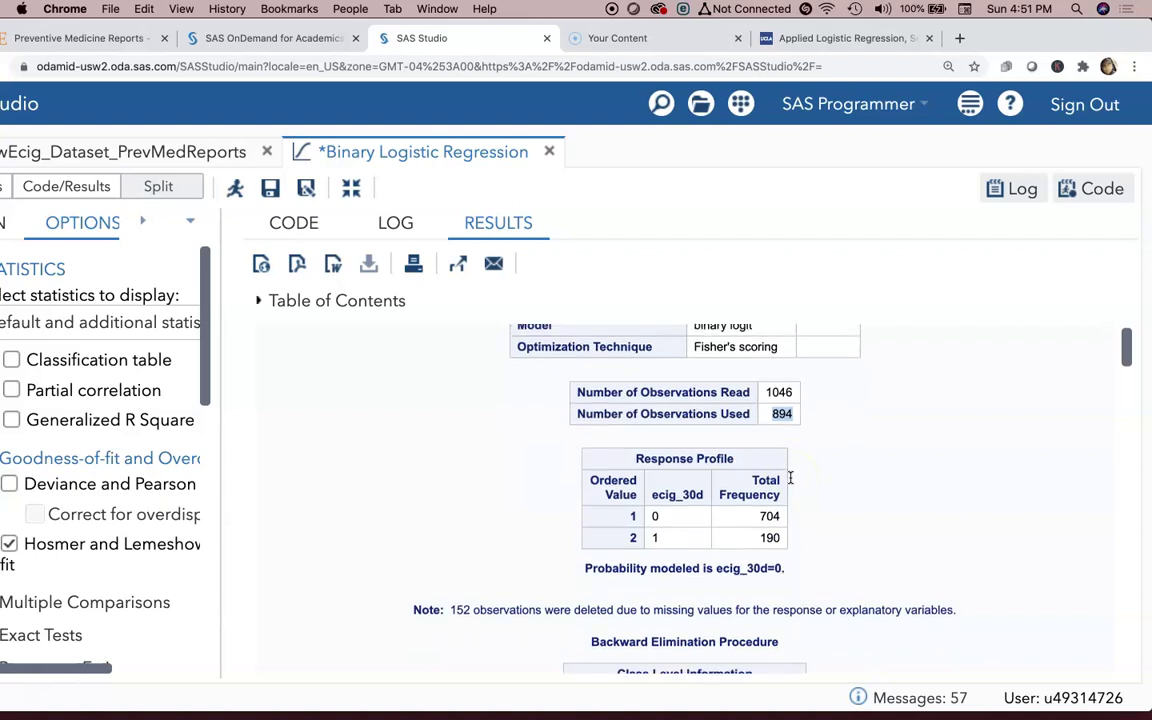
scroll(789, 477, down, 3)
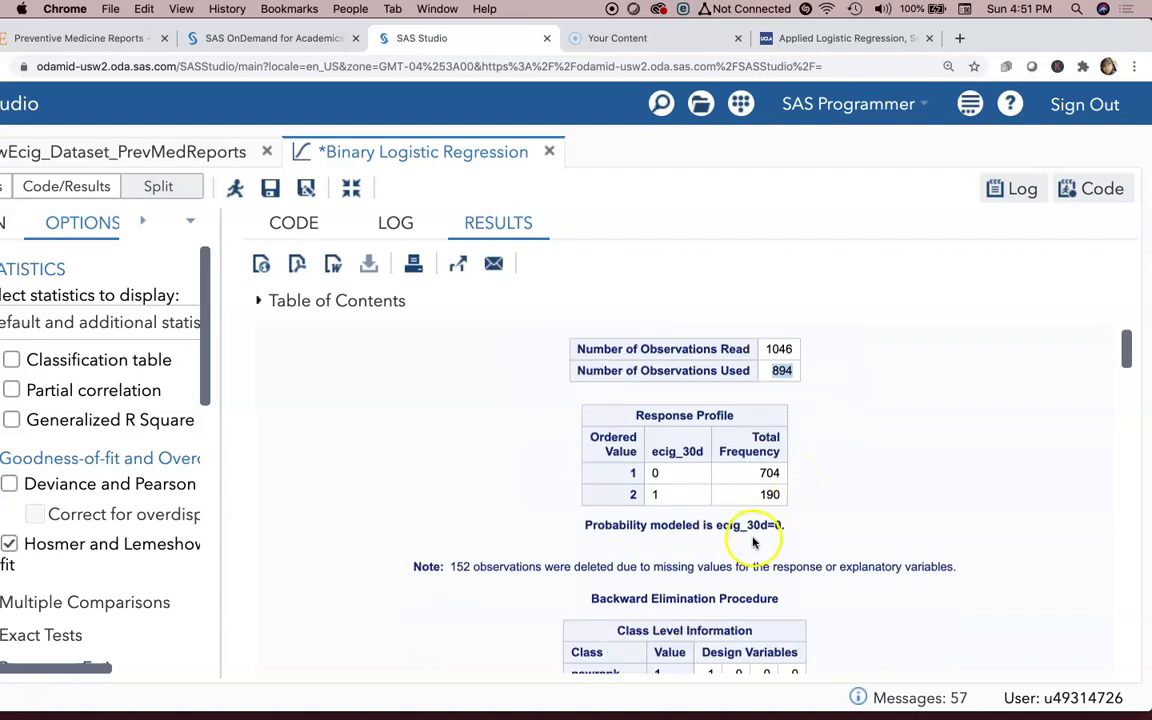
scroll(765, 535, down, 2)
scroll(775, 522, down, 8)
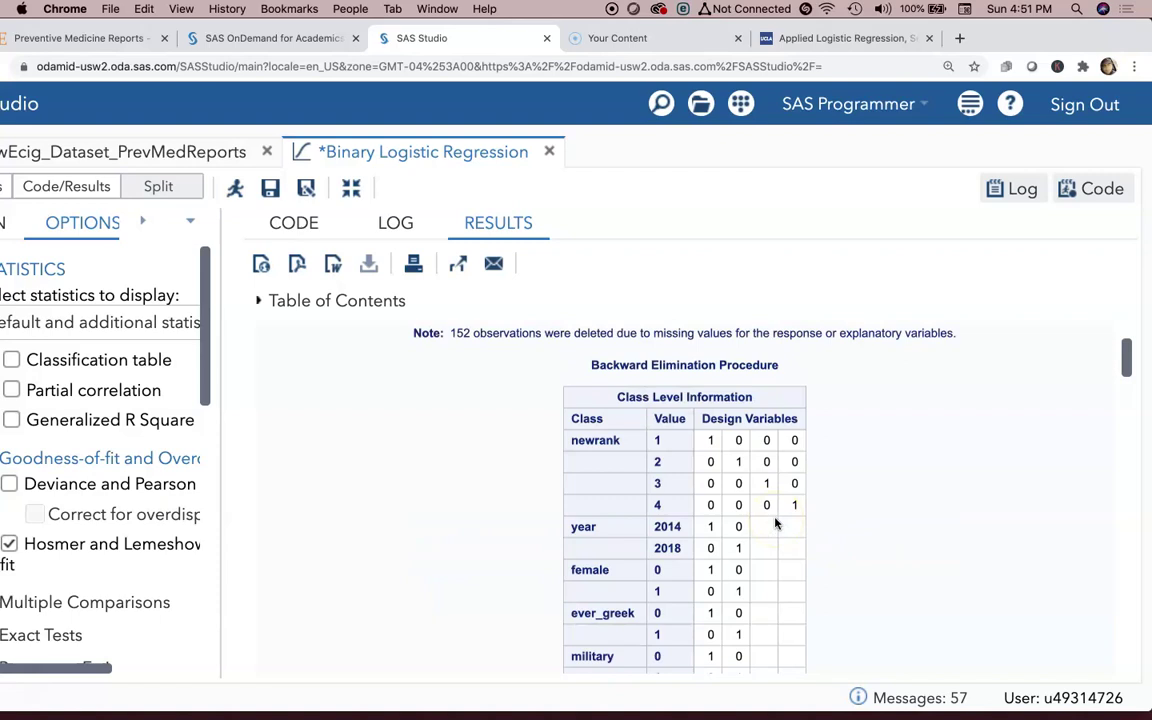
scroll(775, 523, down, 20)
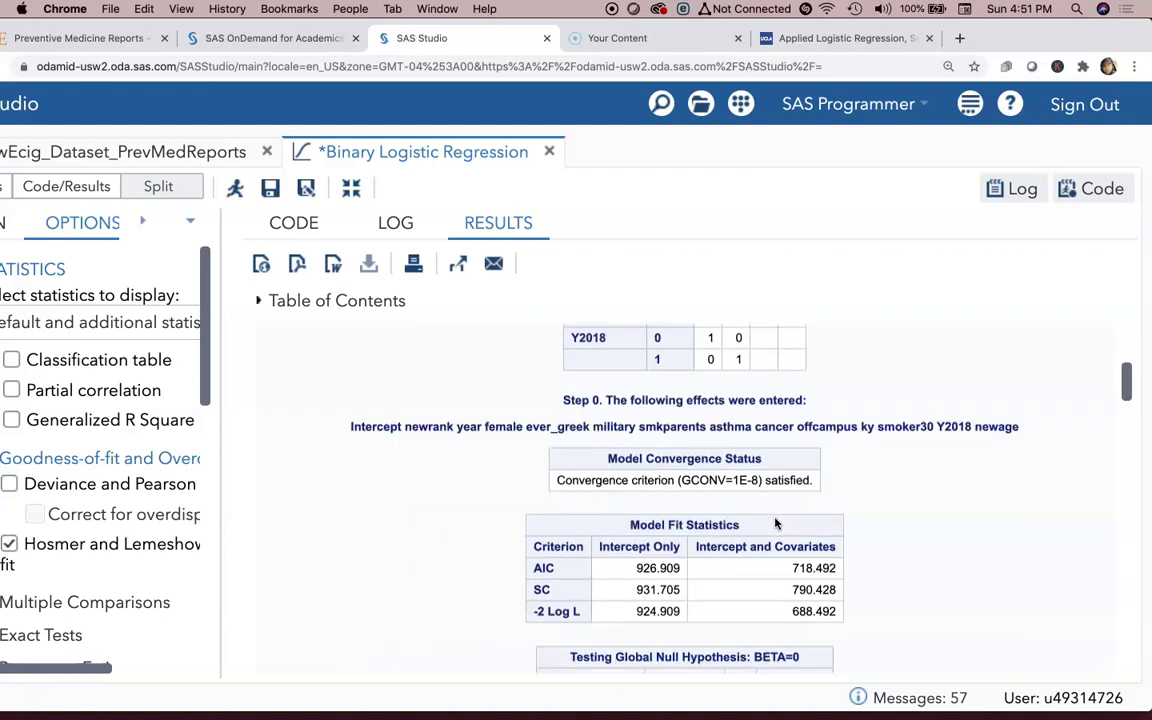
scroll(775, 523, down, 1)
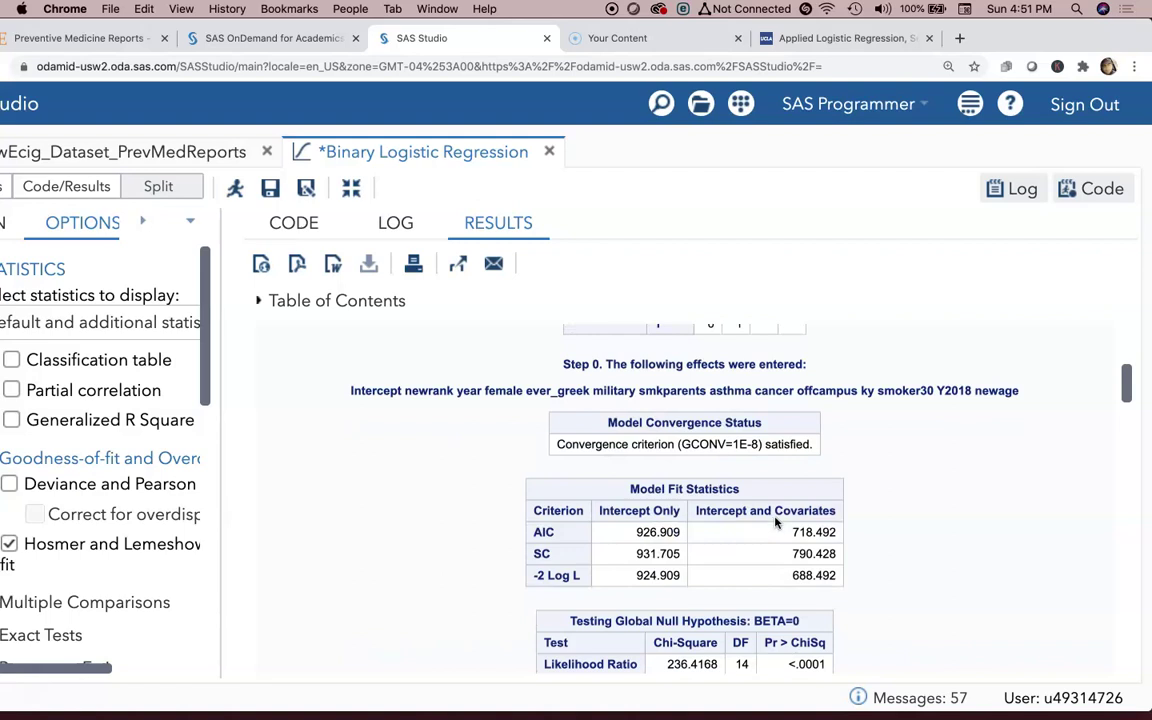
scroll(764, 517, down, 3)
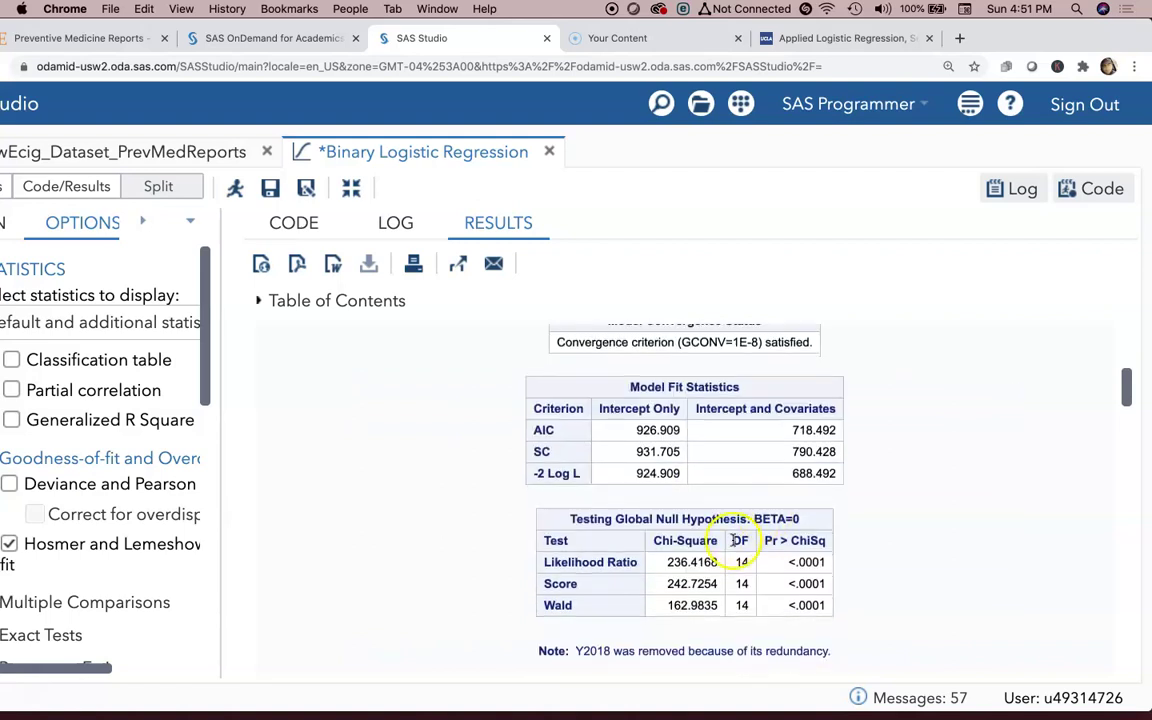
scroll(733, 538, down, 1)
Highlight the Global Null Hypothesis title and continue to Step 1, where offcampus is removed.
drag(562, 501, 830, 589)
click(818, 541)
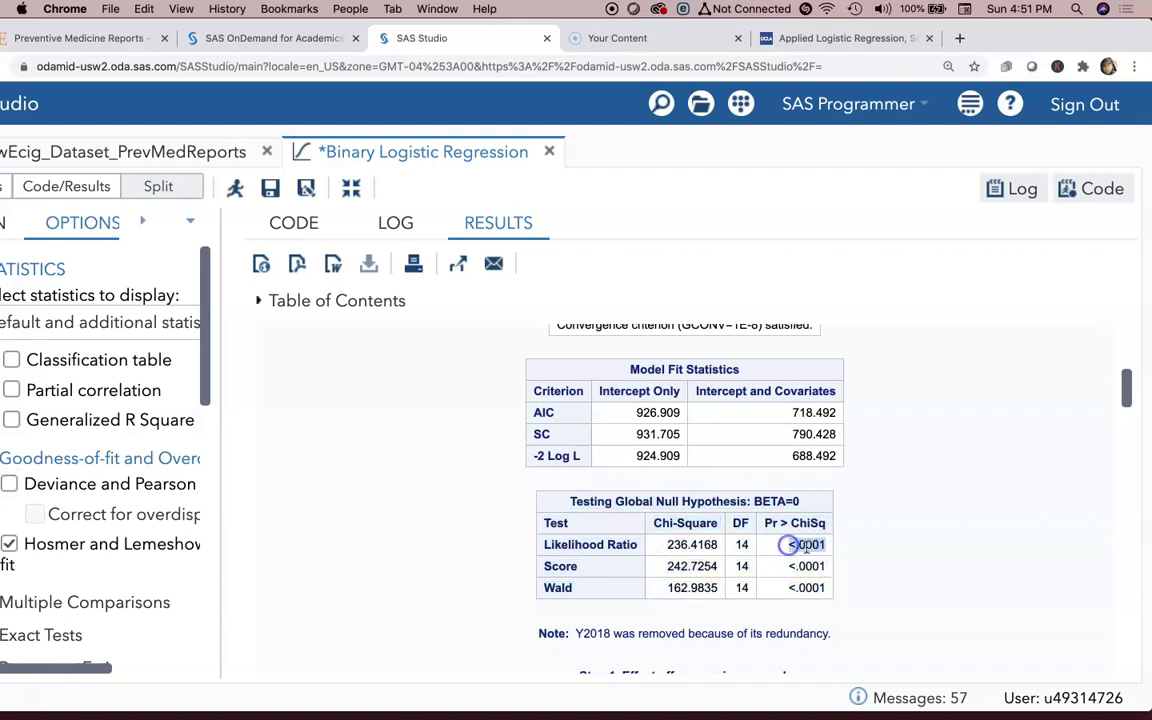
scroll(836, 550, down, 10)
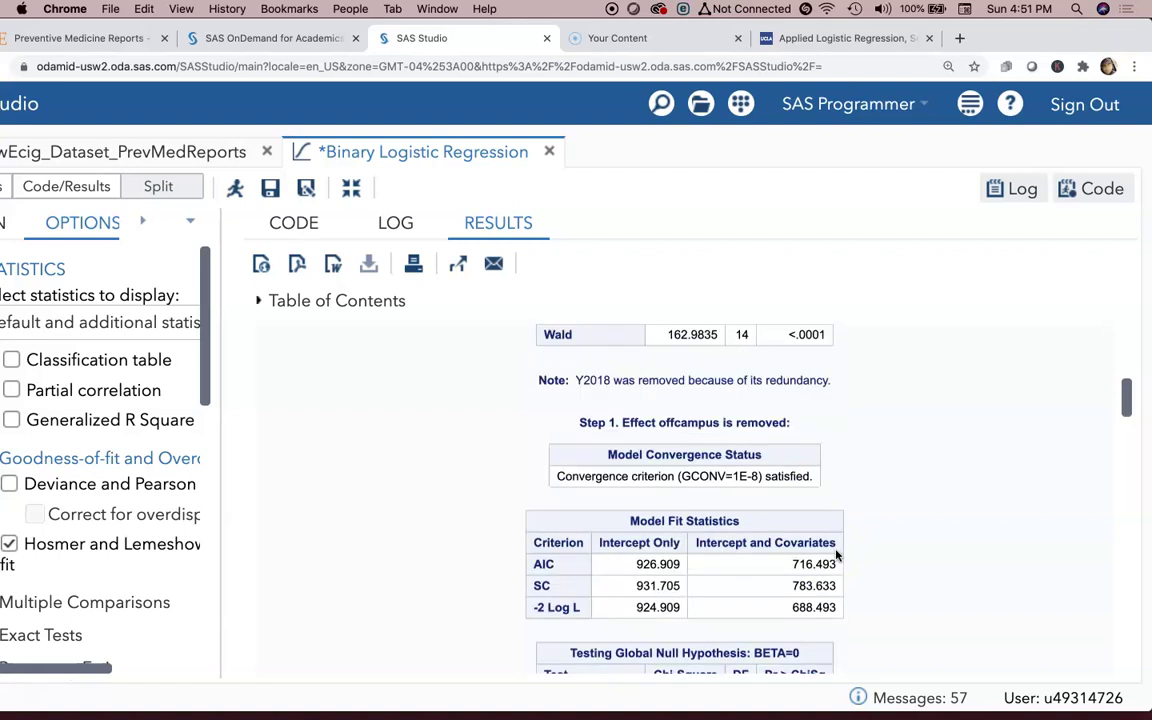
scroll(836, 556, down, 3)
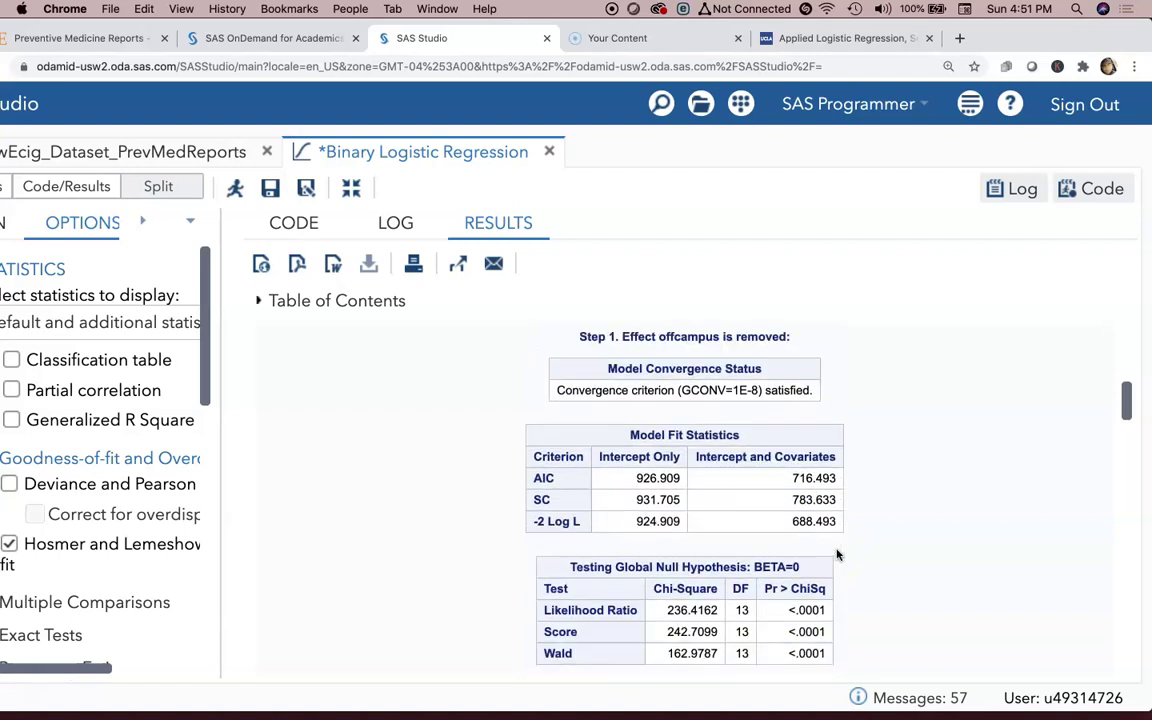
Highlight the Residual Chi-Square Test and scroll through the next elimination steps.
scroll(783, 512, down, 10)
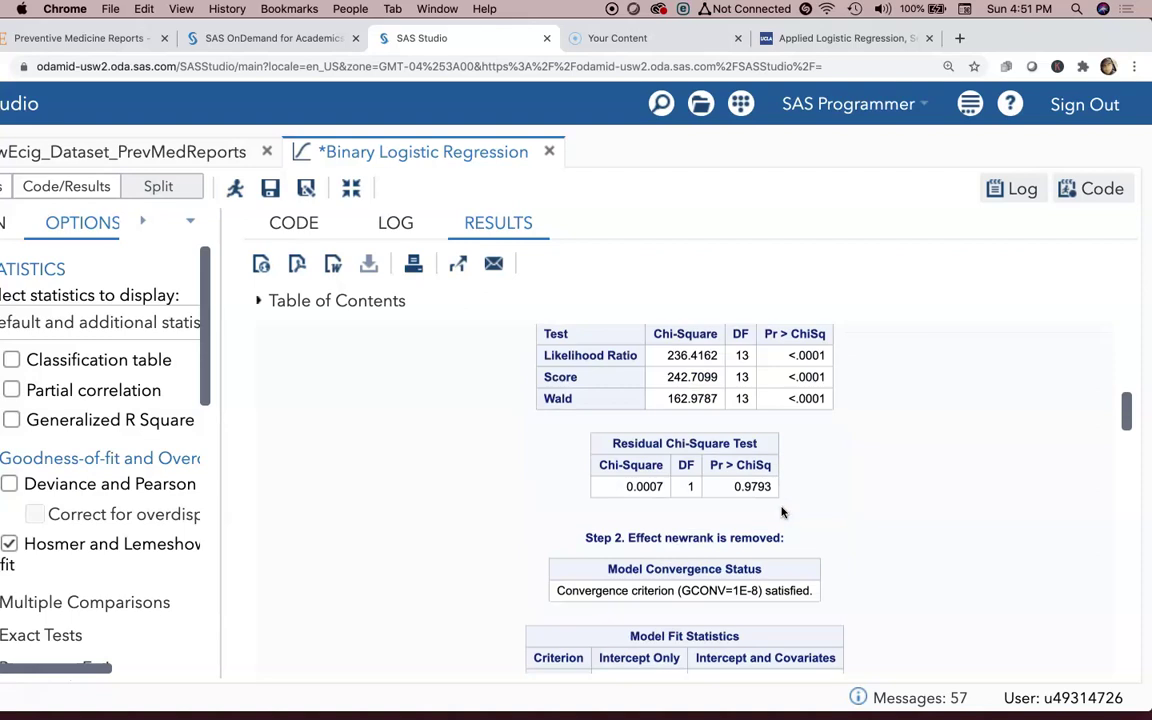
drag(616, 443, 760, 484)
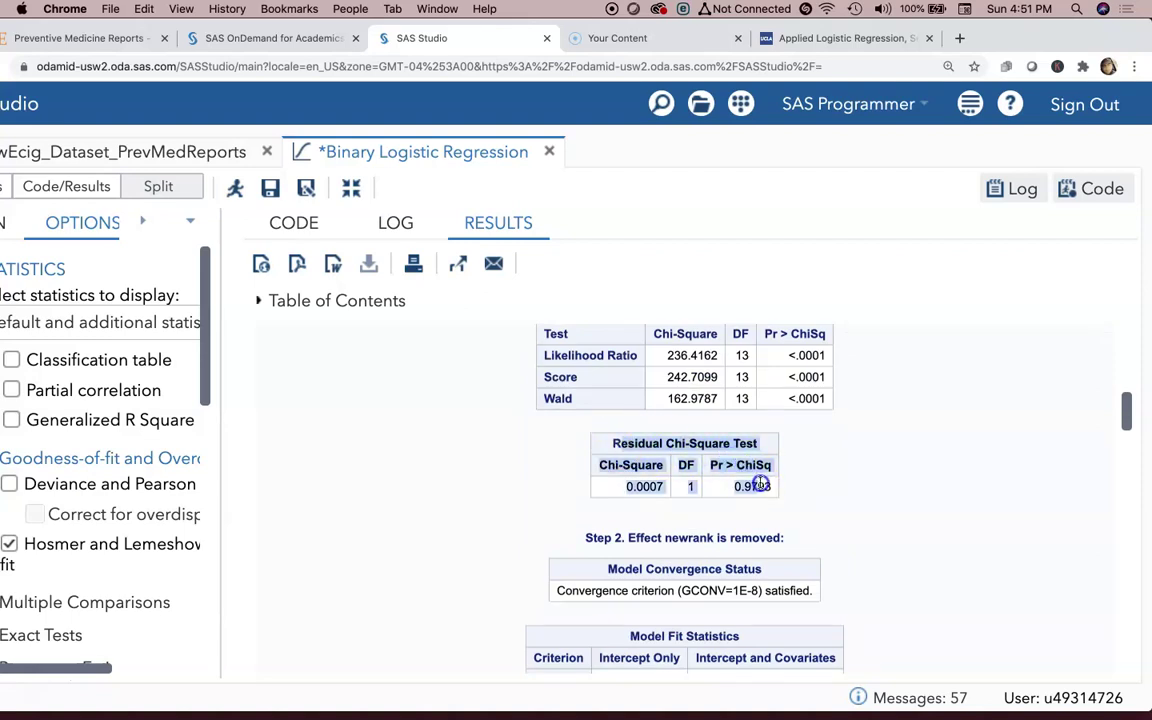
click(848, 501)
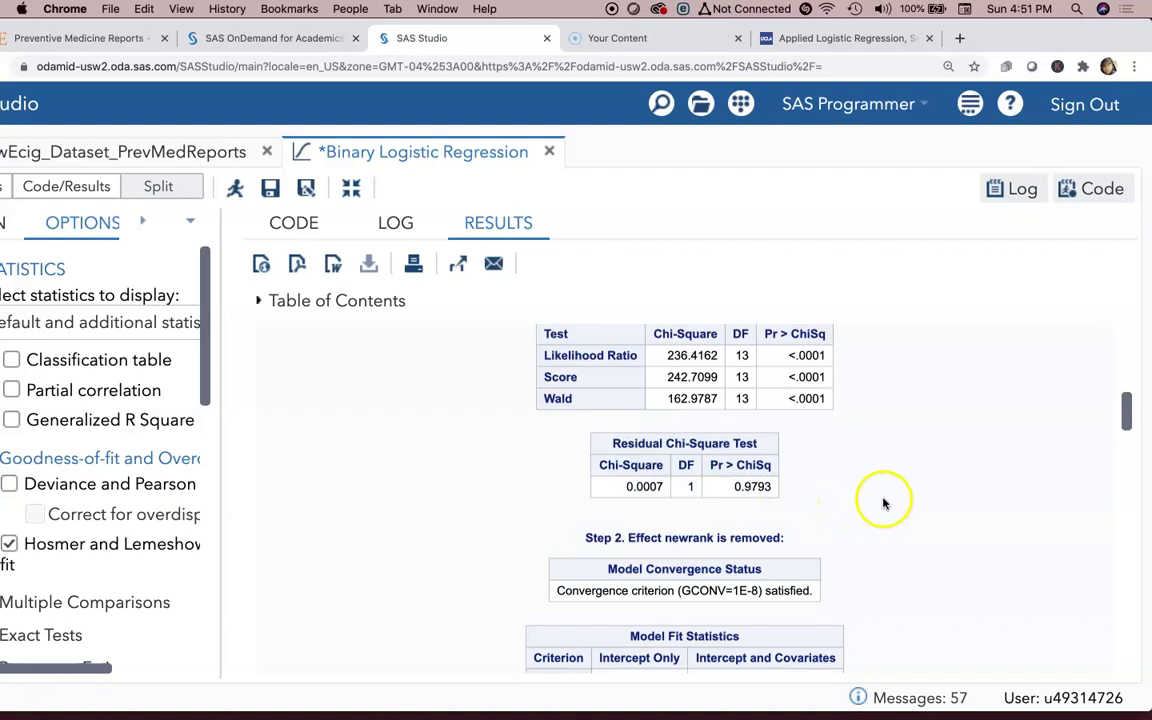
scroll(884, 501, down, 1)
scroll(884, 501, down, 3)
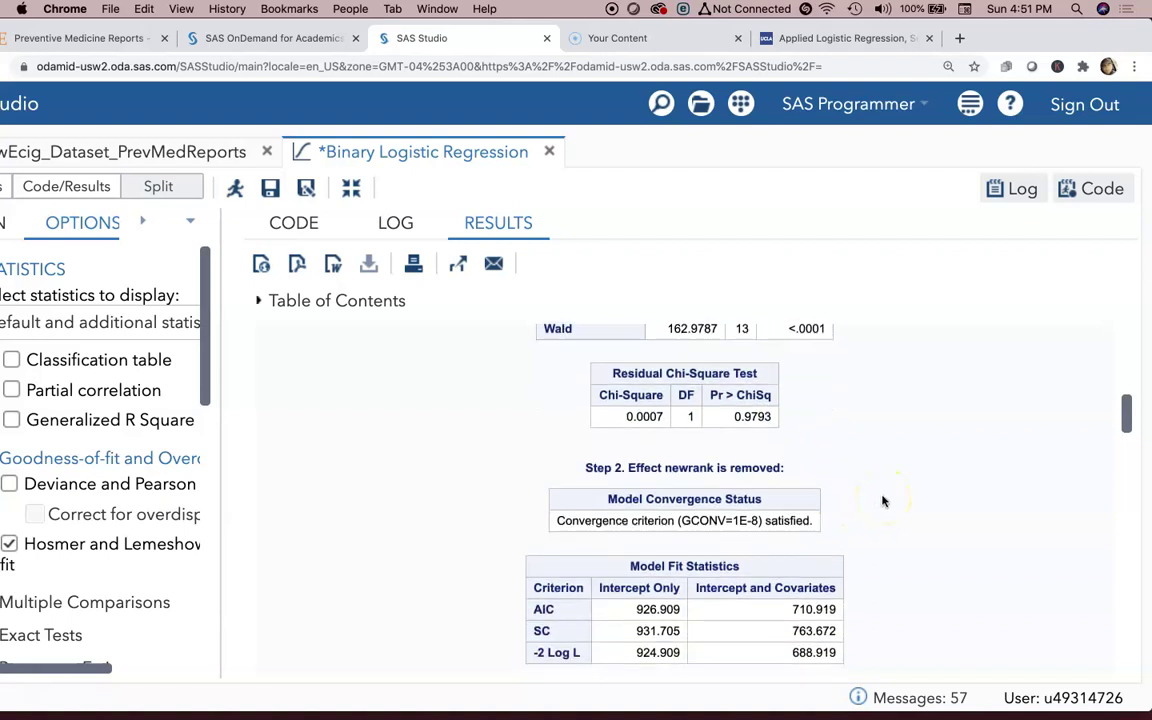
scroll(884, 501, down, 2)
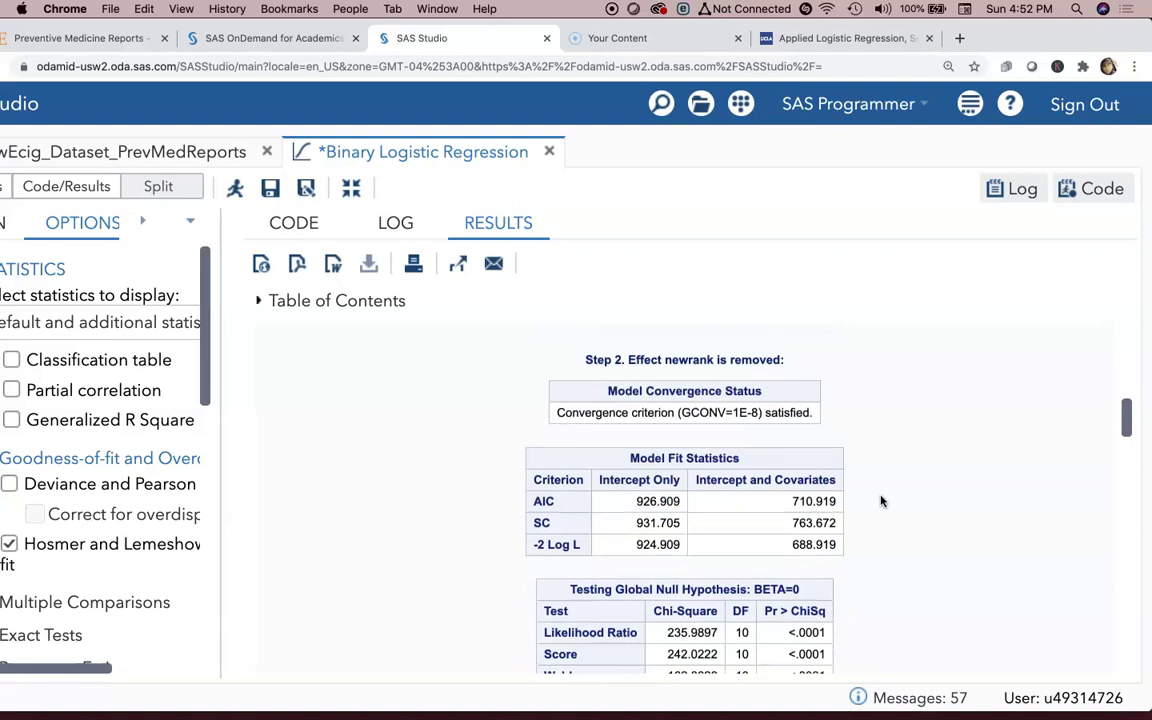
scroll(884, 501, down, 4)
Scroll to the summary showing offcampus, newrank, cancer, military and asthma removed.
click(850, 503)
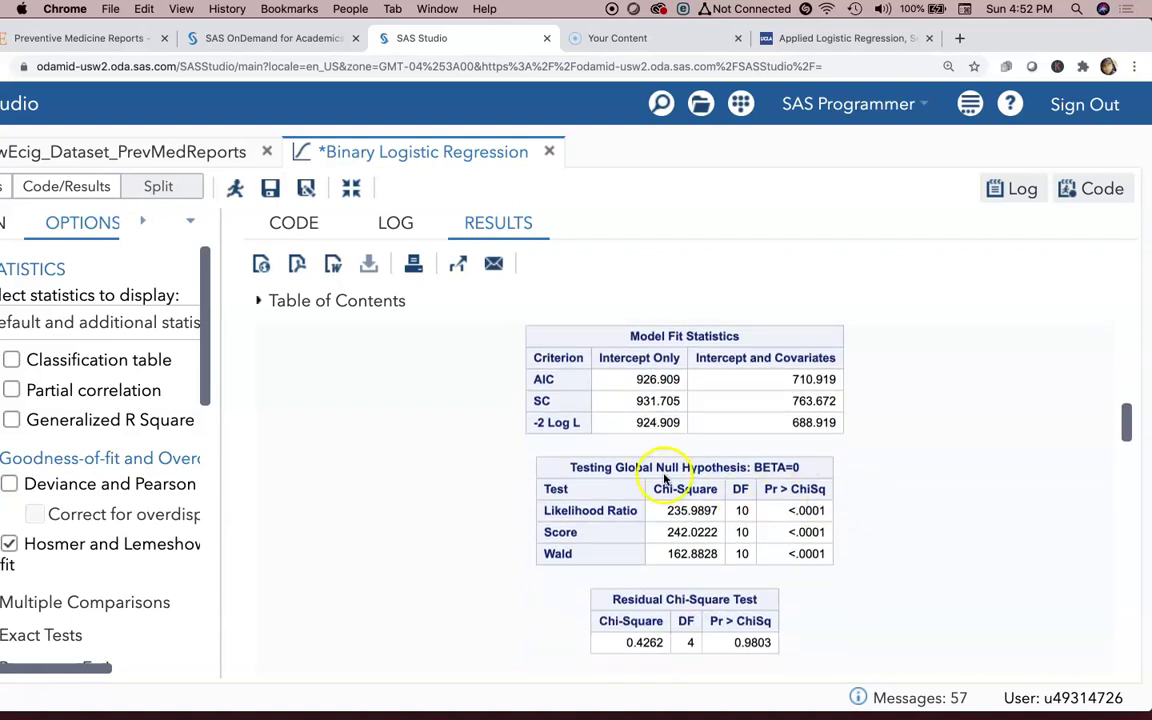
scroll(740, 481, down, 2)
scroll(764, 546, down, 3)
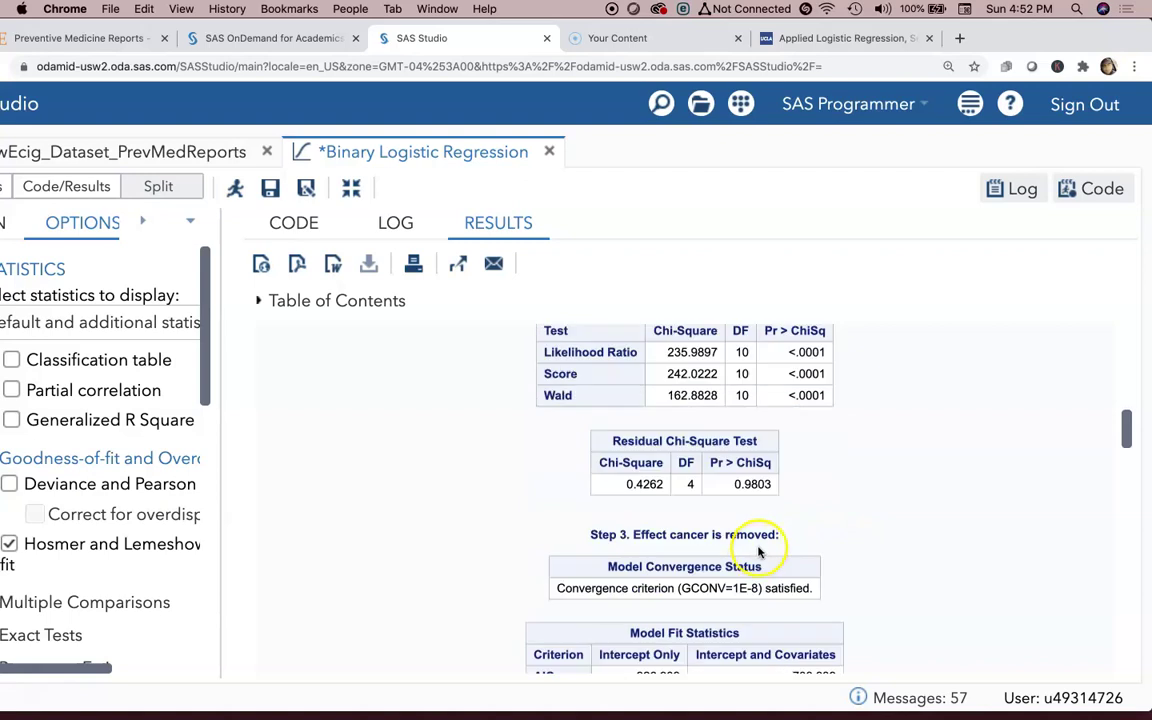
scroll(786, 516, down, 1)
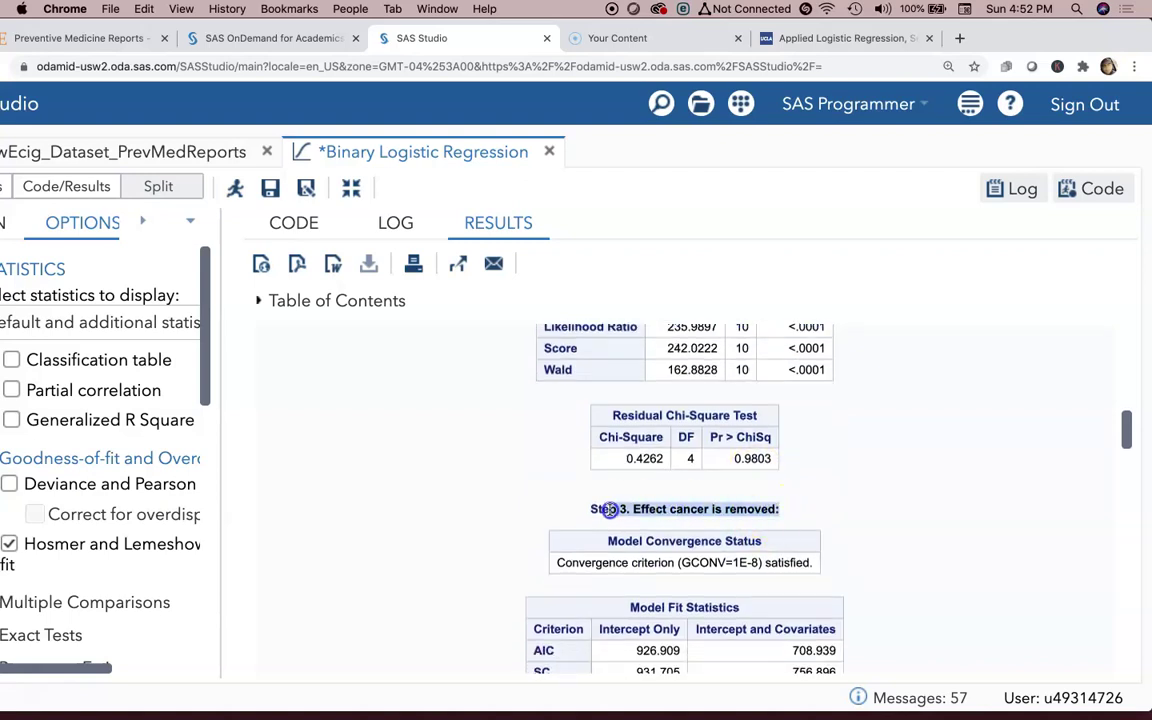
scroll(745, 510, down, 8)
scroll(749, 512, down, 10)
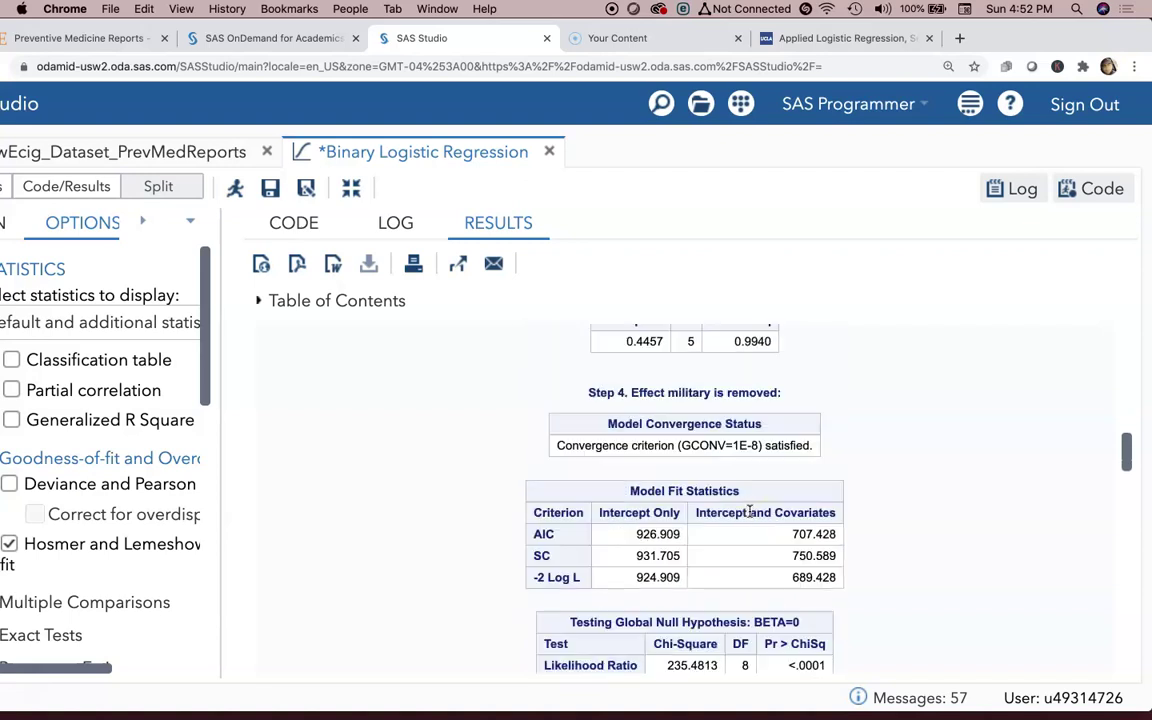
scroll(749, 512, down, 18)
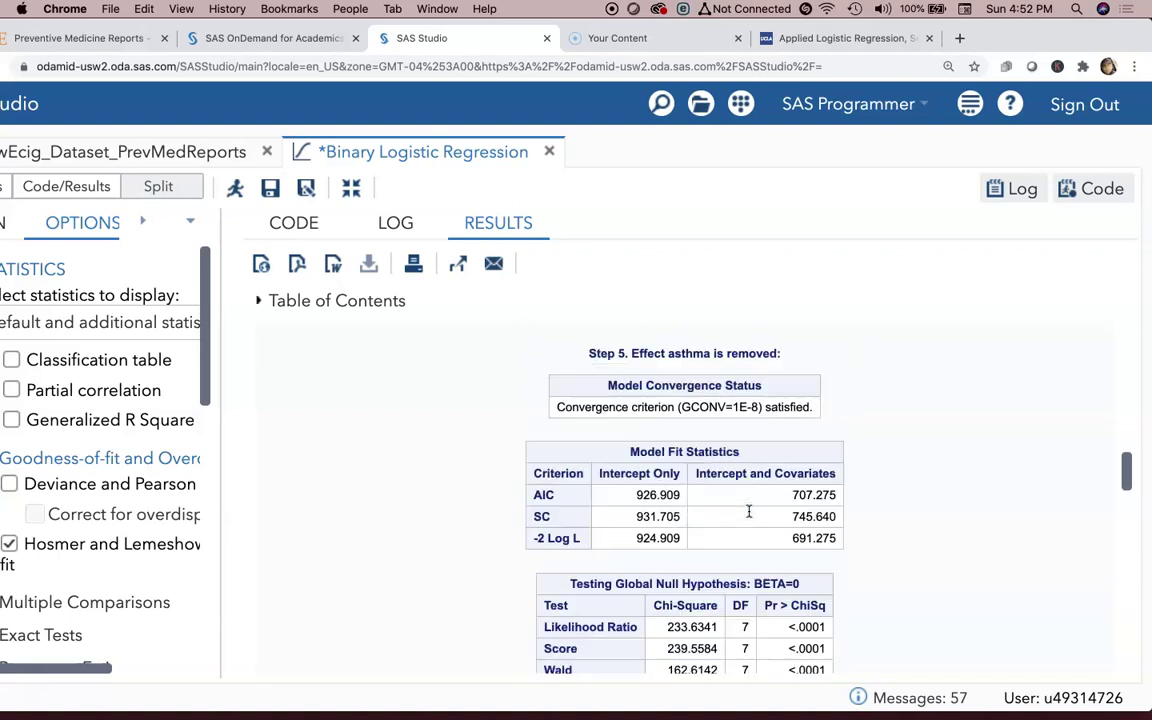
scroll(749, 512, down, 10)
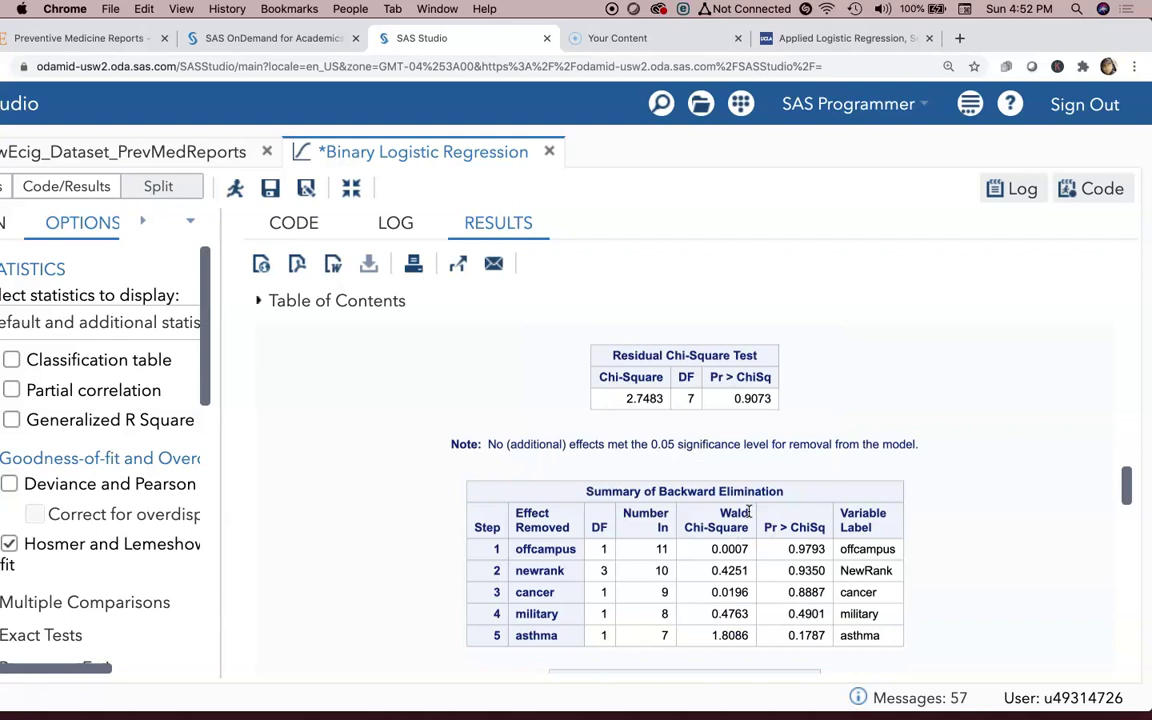
Highlight the Summary of Backward Elimination table and its offcampus removal row.
scroll(771, 478, down, 2)
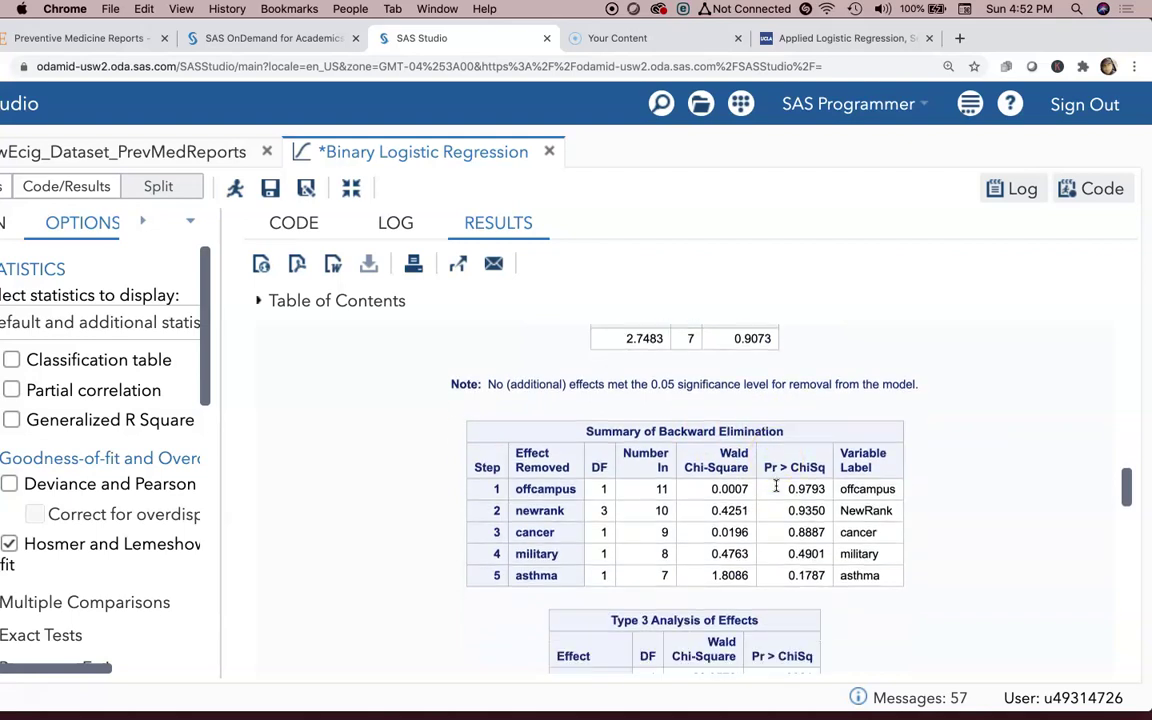
drag(587, 433, 881, 575)
click(490, 487)
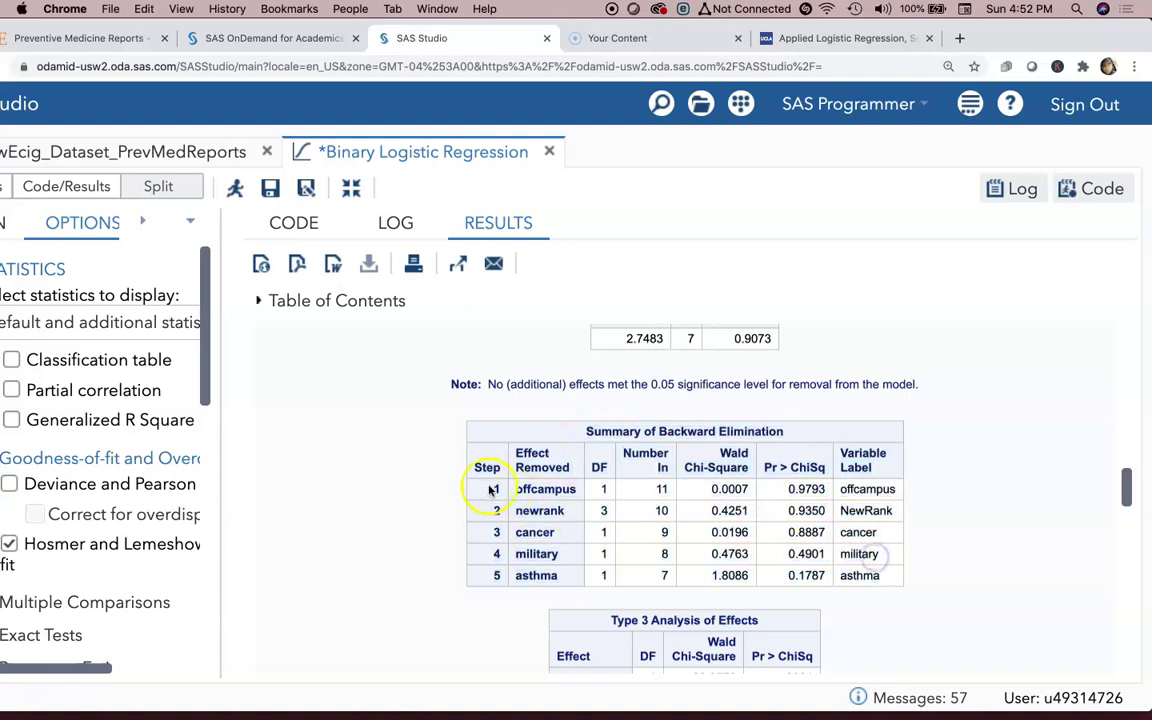
drag(542, 488, 832, 494)
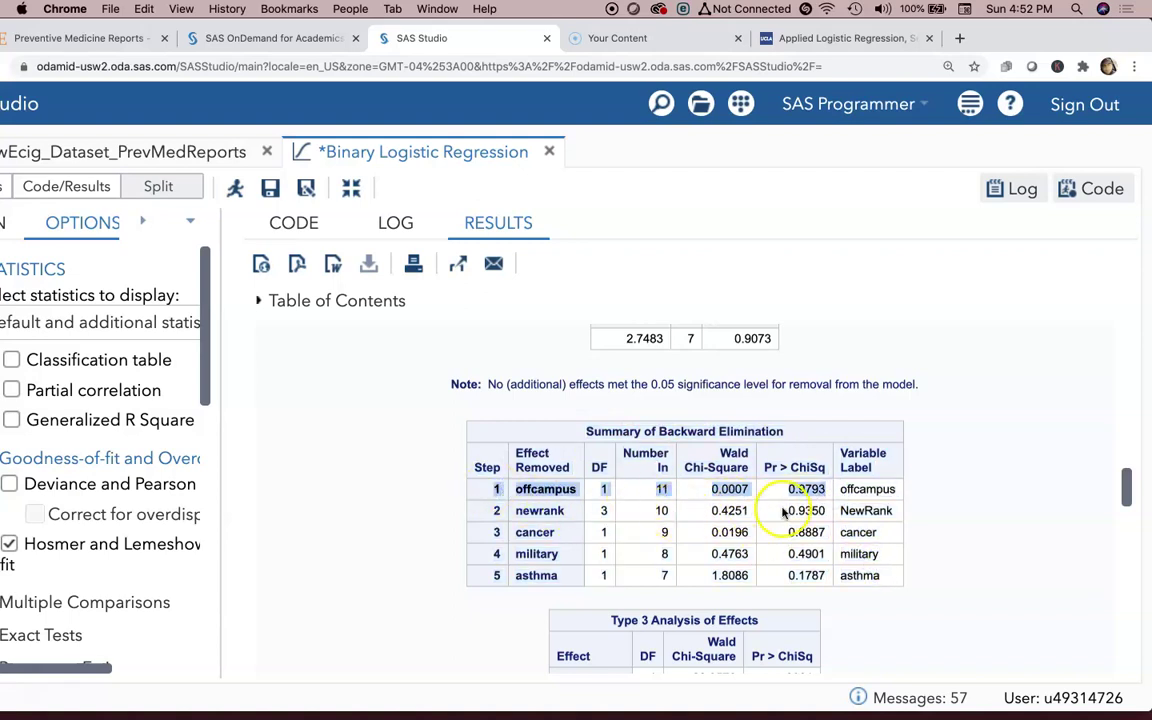
Highlight the removal p-values for newrank 0.9350, cancer 0.8887, military 0.4901 and asthma 0.1787.
click(810, 510)
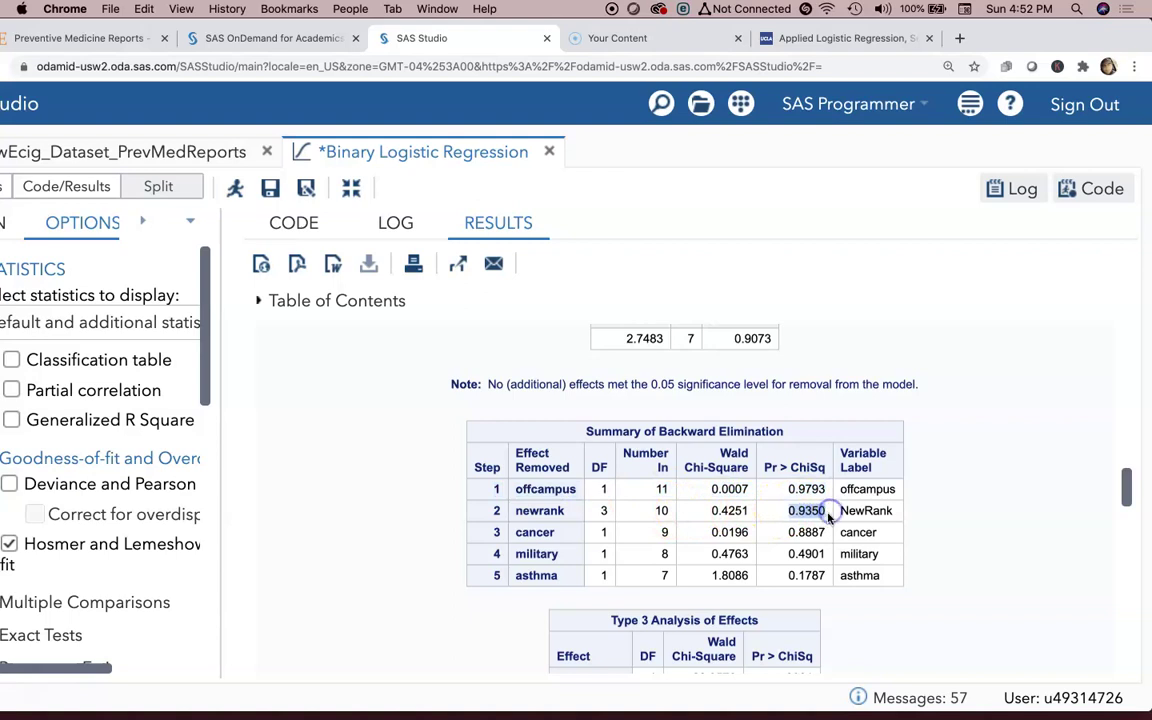
double_click(800, 530)
click(822, 554)
click(810, 553)
scroll(798, 554, down, 1)
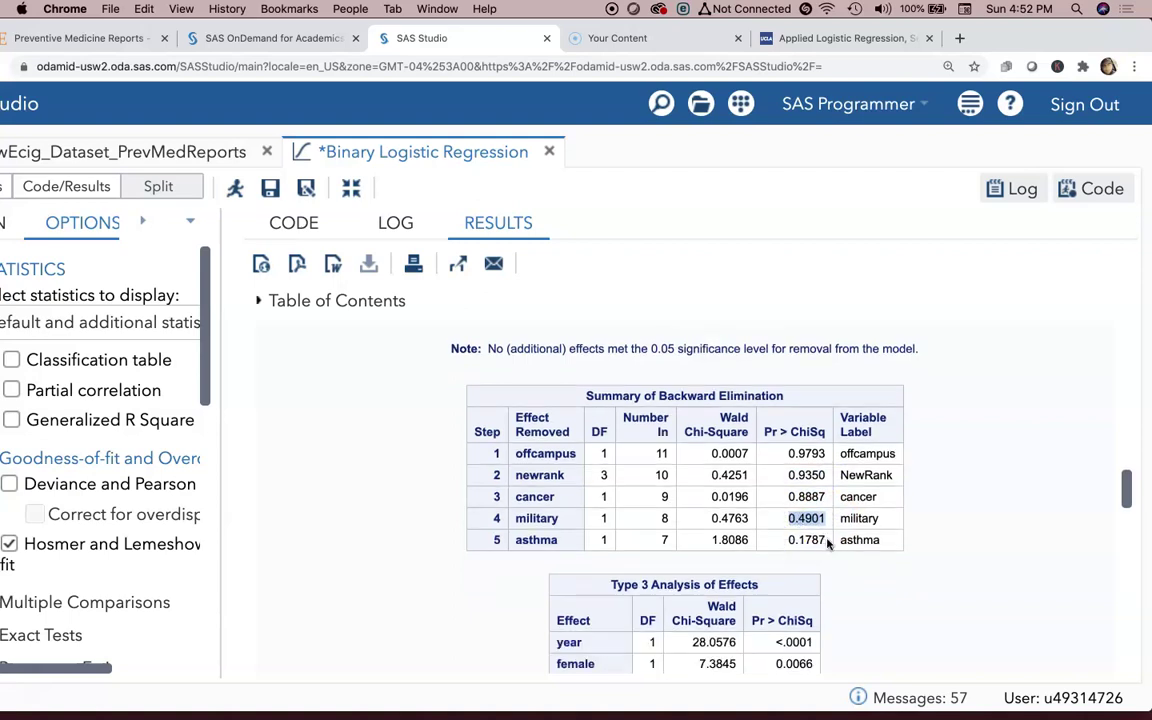
double_click(794, 540)
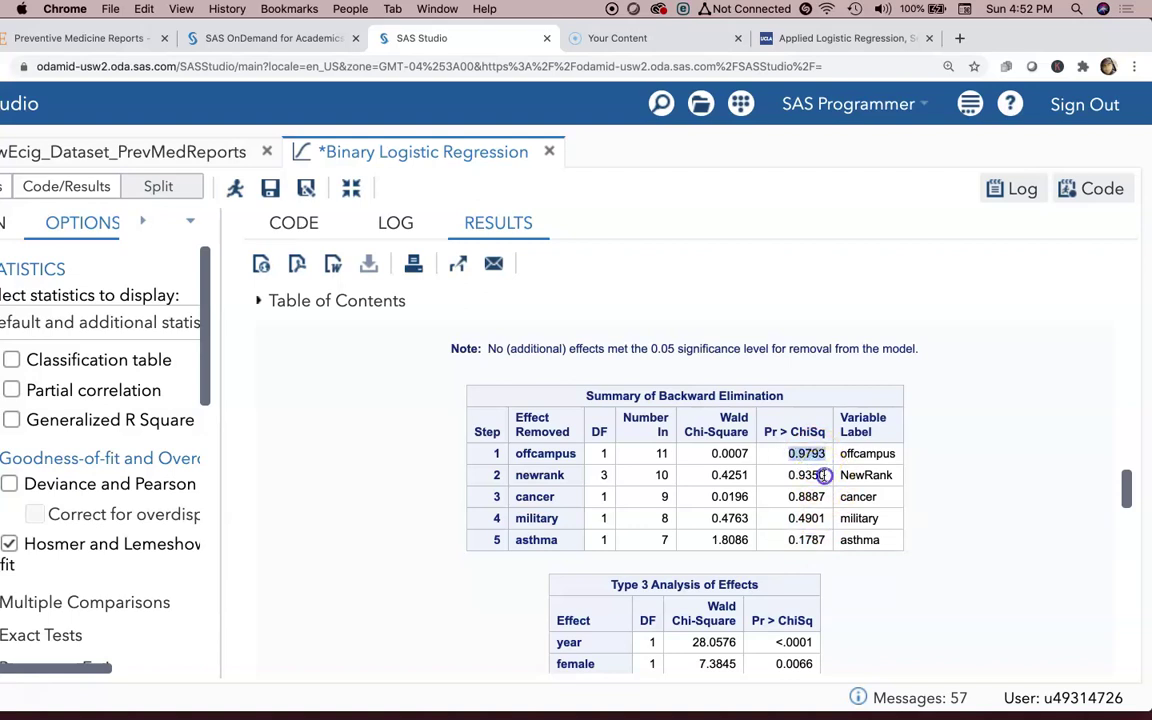
Mark newrank's 0.9350 p-value against the 0.05 removal level, then shift the browser window right.
double_click(820, 475)
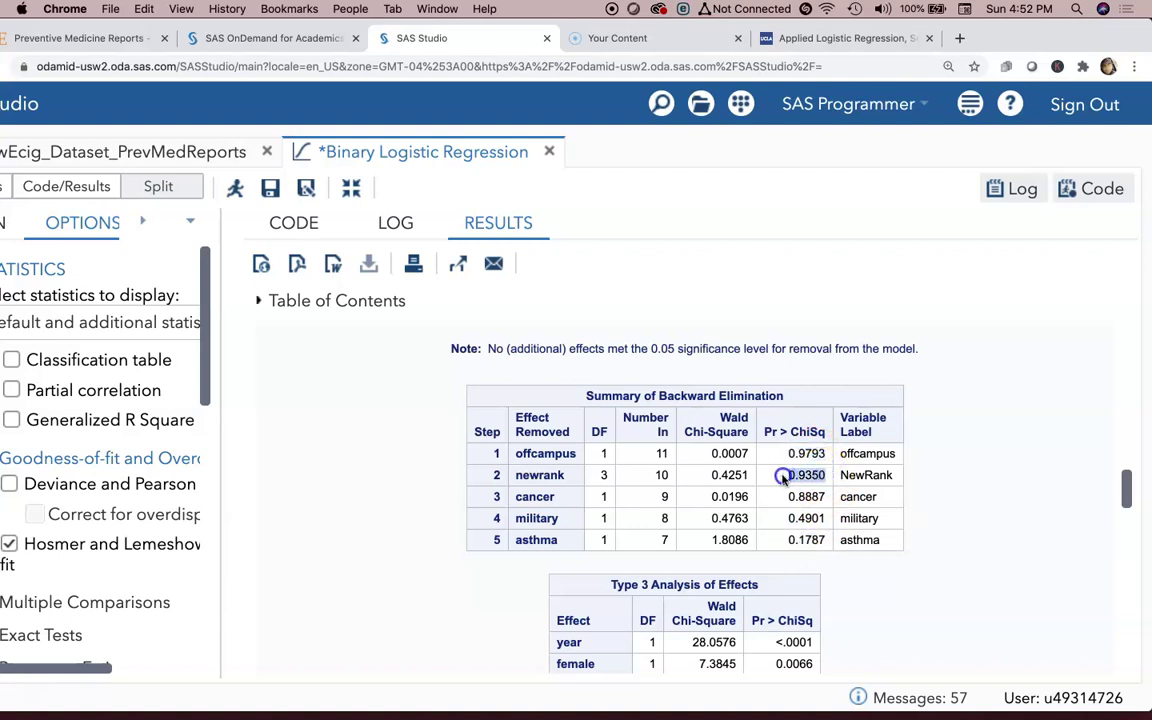
double_click(670, 349)
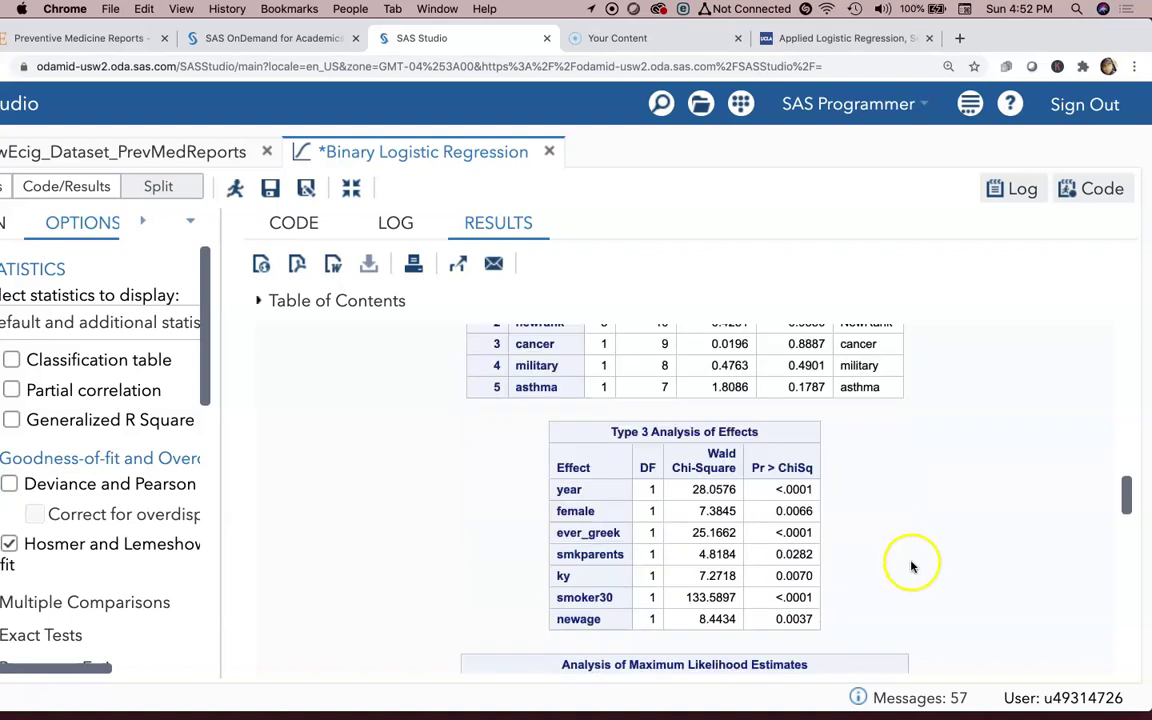
scroll(905, 545, down, 3)
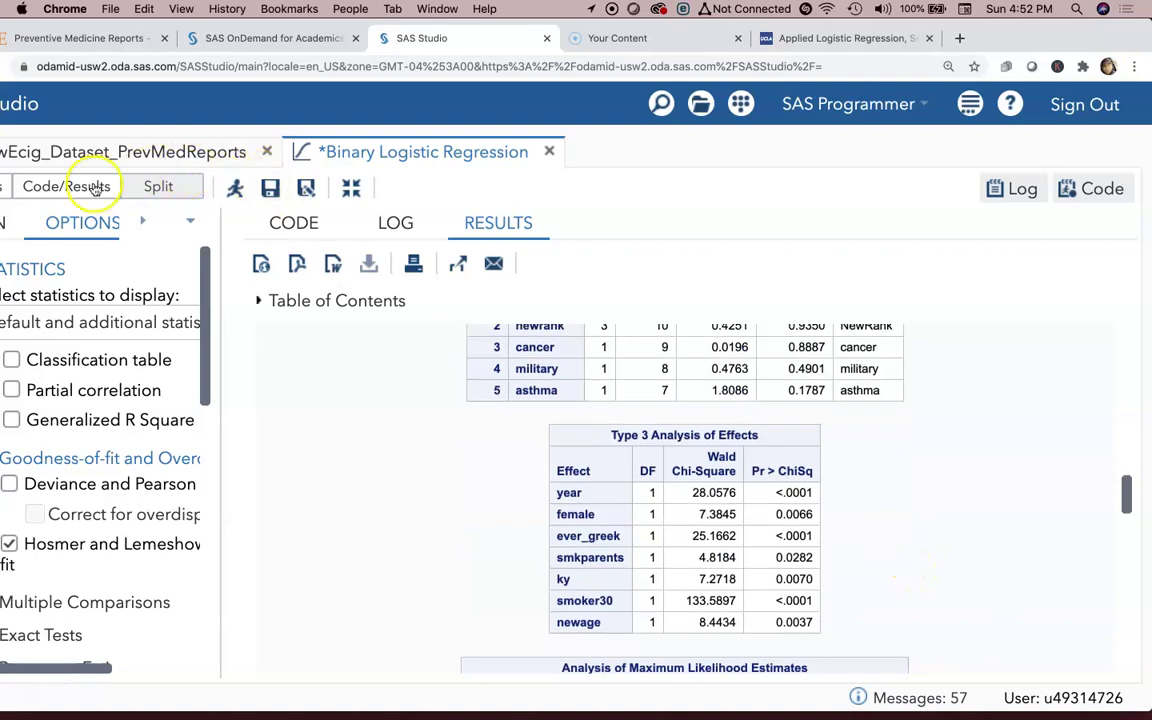
drag(583, 20, 672, 20)
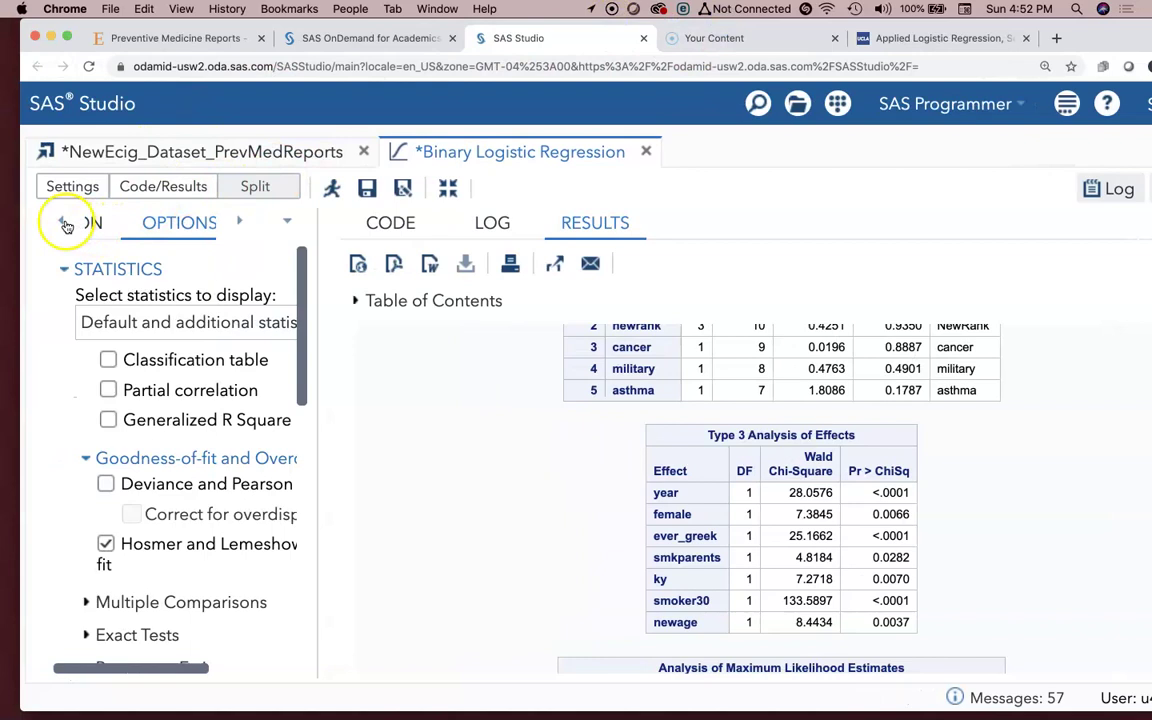
Step through the task's settings to the SELECTION section showing Backward elimination at 0.05.
click(61, 224)
click(61, 224)
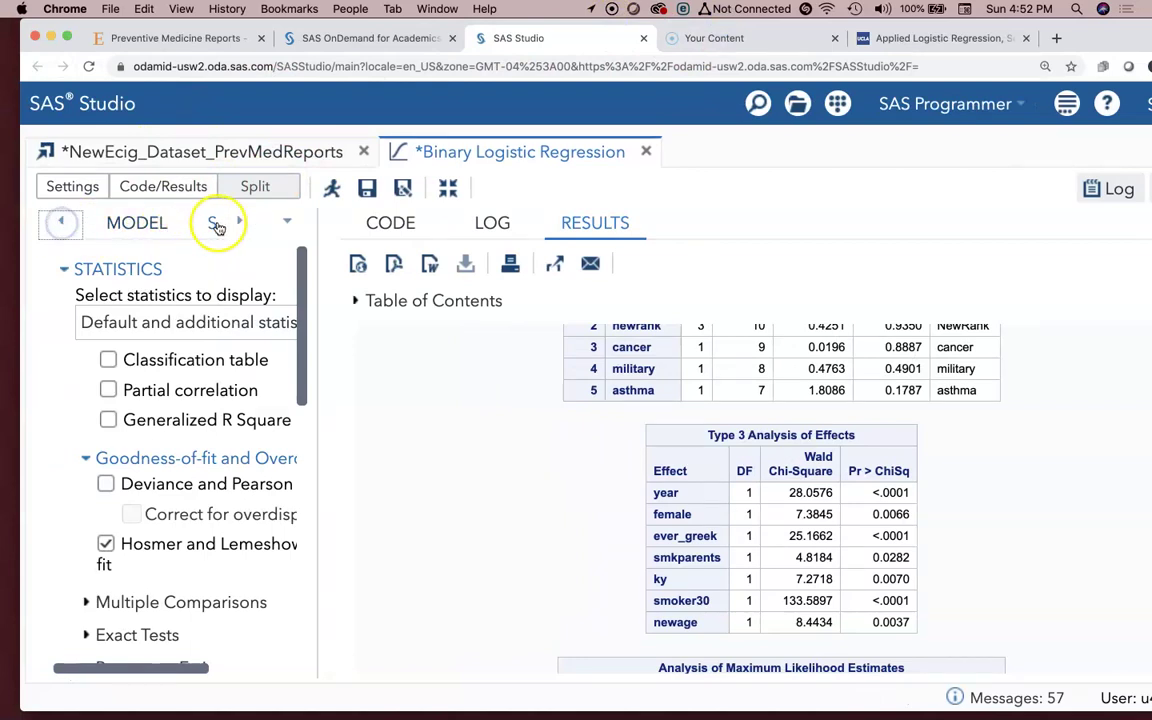
click(239, 221)
click(151, 226)
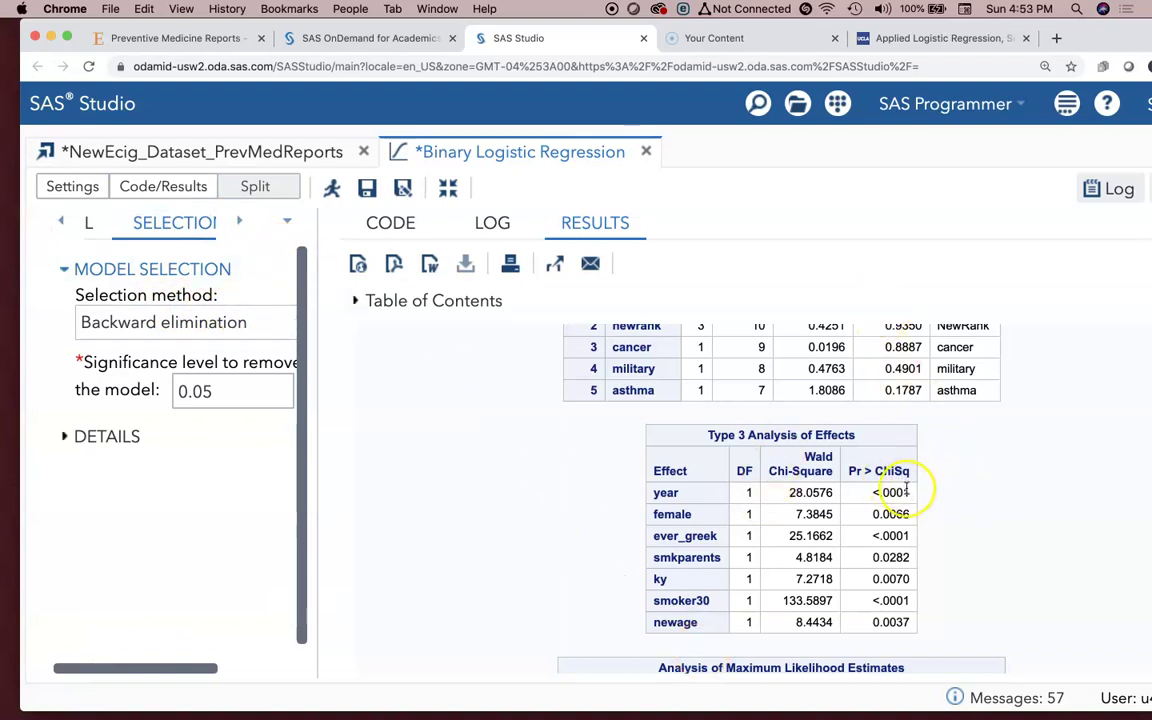
Scroll Results down to the Analysis of Maximum Likelihood Estimates table.
scroll(910, 485, up, 1)
scroll(906, 488, down, 2)
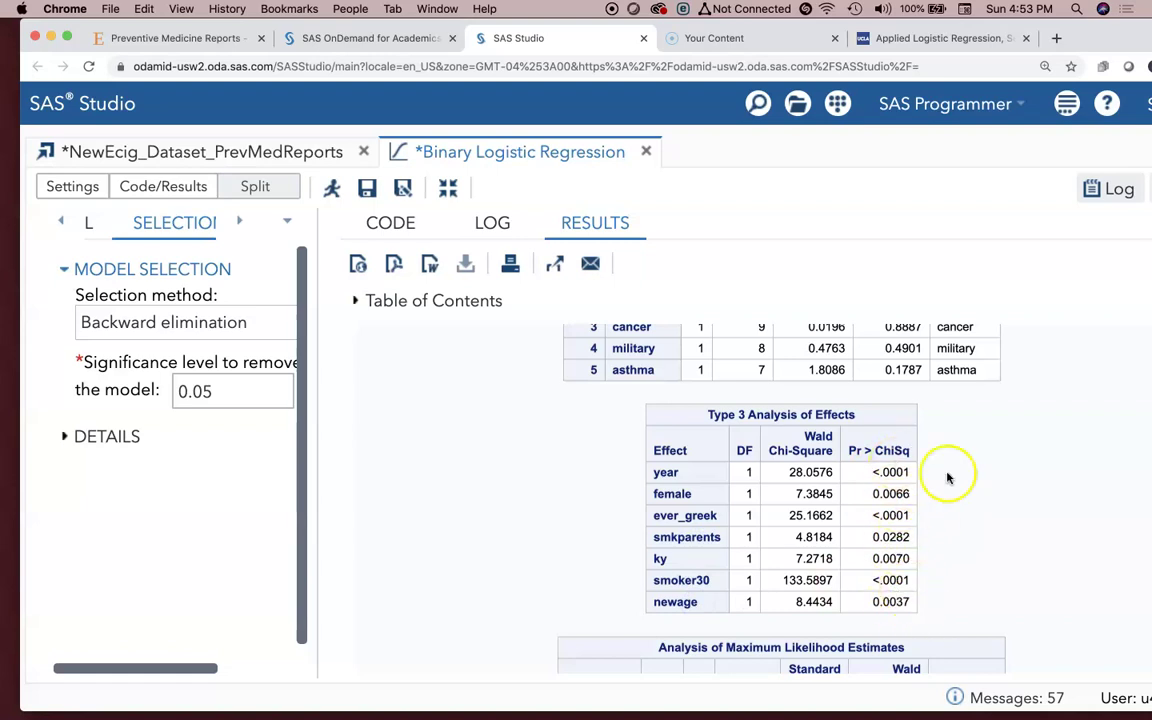
scroll(1036, 438, down, 2)
scroll(1035, 432, down, 3)
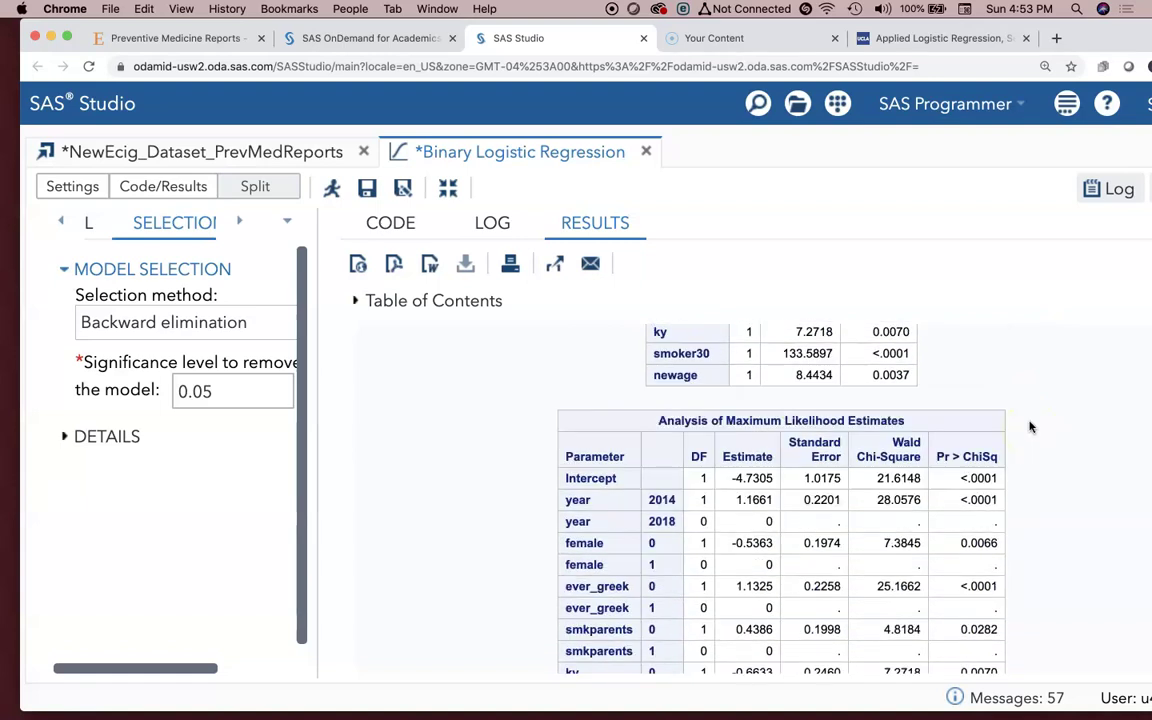
Scroll into the estimates table and mark its Estimate column heading.
scroll(1030, 427, down, 1)
scroll(753, 437, down, 1)
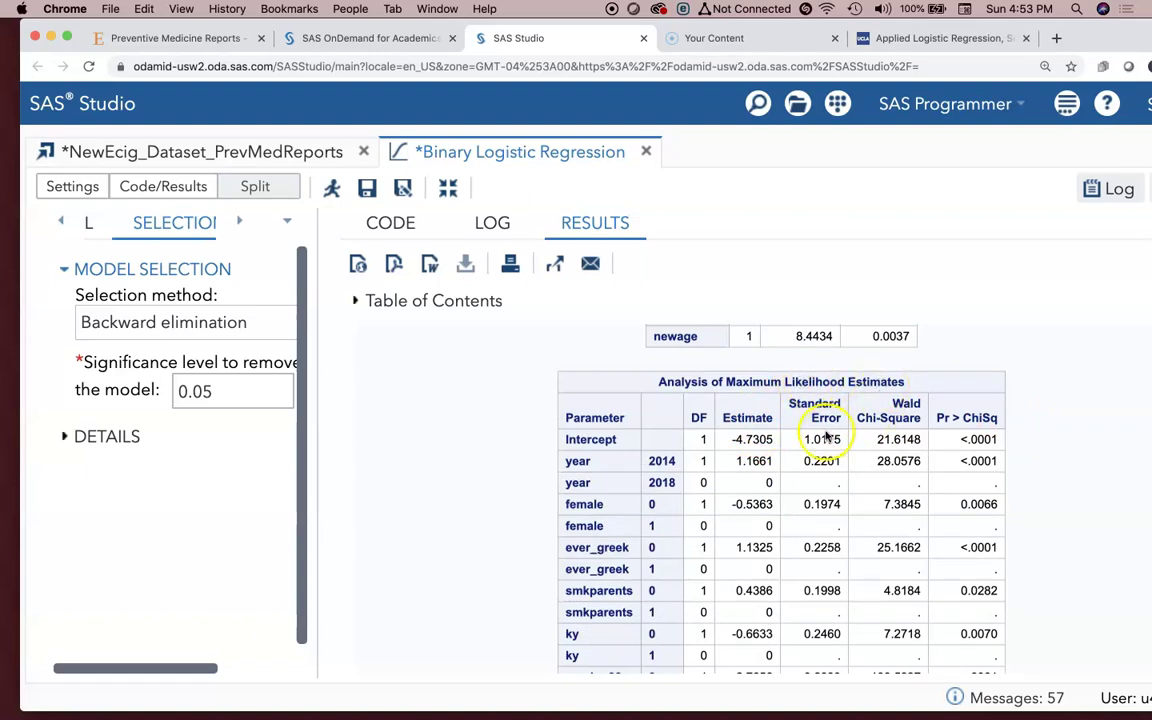
scroll(800, 425, down, 1)
double_click(757, 390)
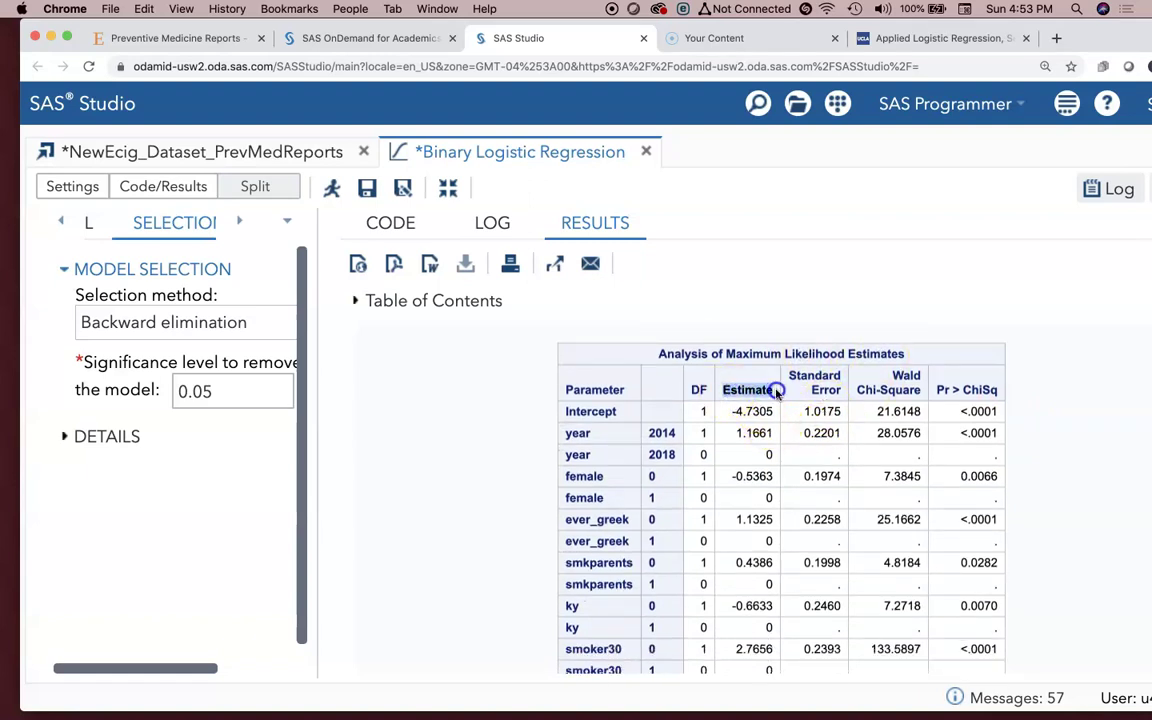
click(762, 455)
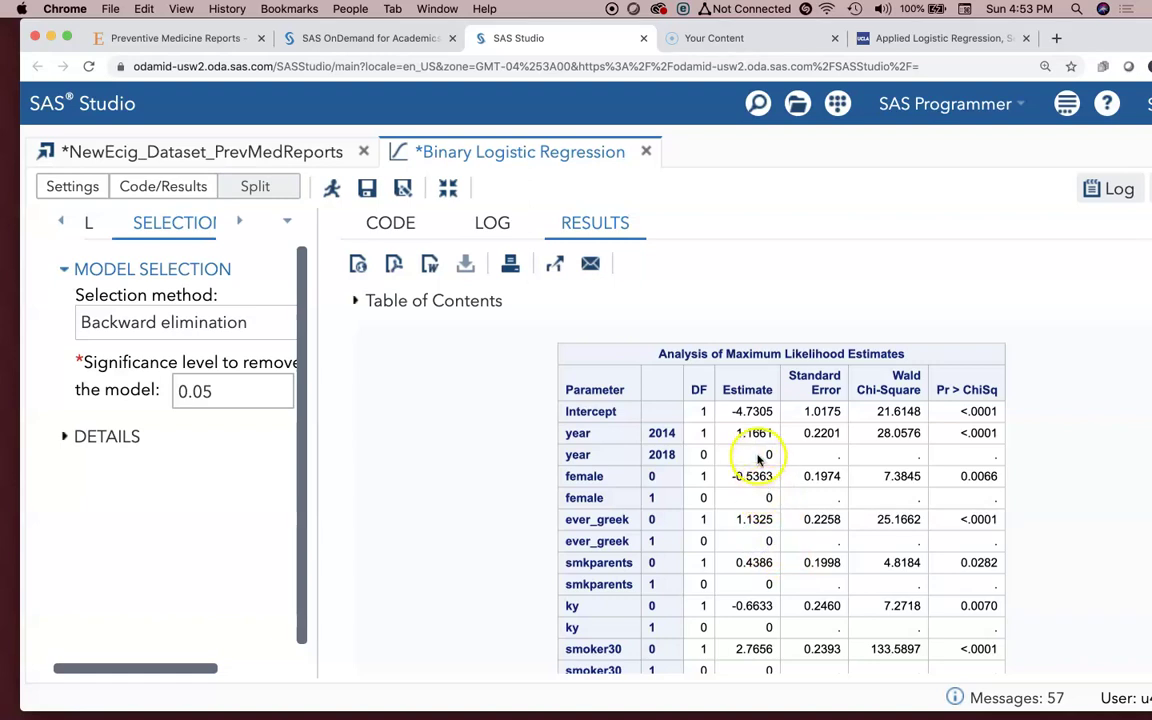
Highlight the 1.1661 estimate for year 2014, then scroll to the Odds Ratio Estimates.
click(648, 433)
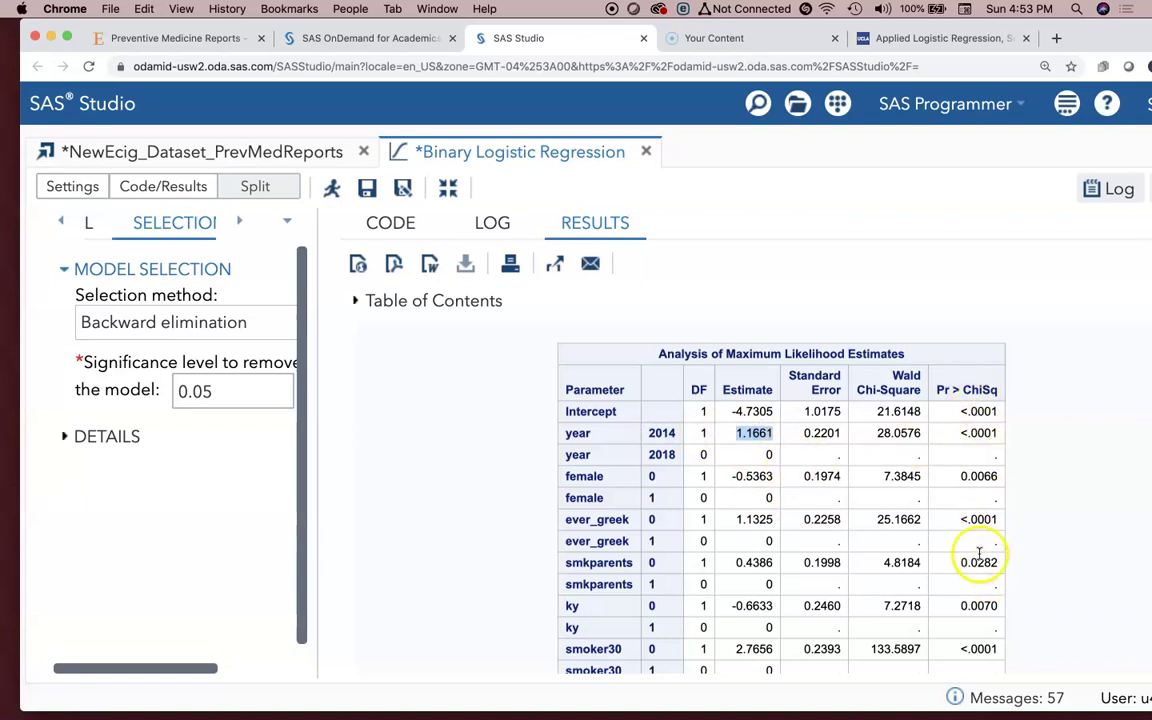
click(733, 433)
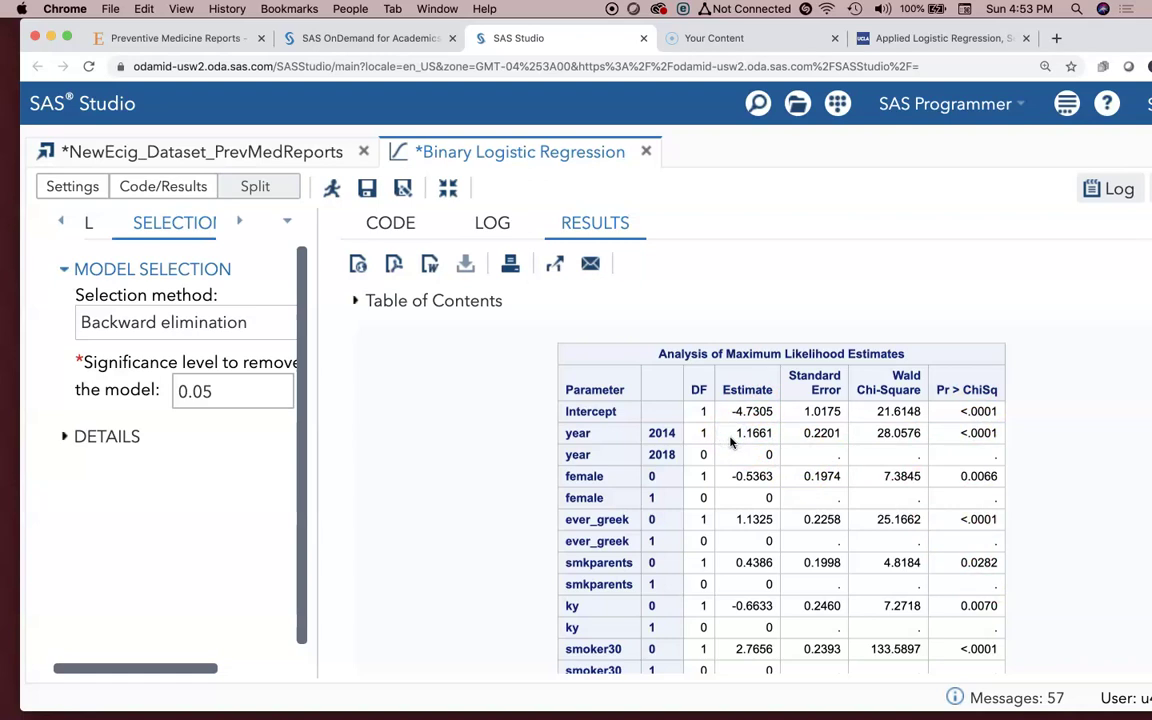
drag(738, 433, 769, 433)
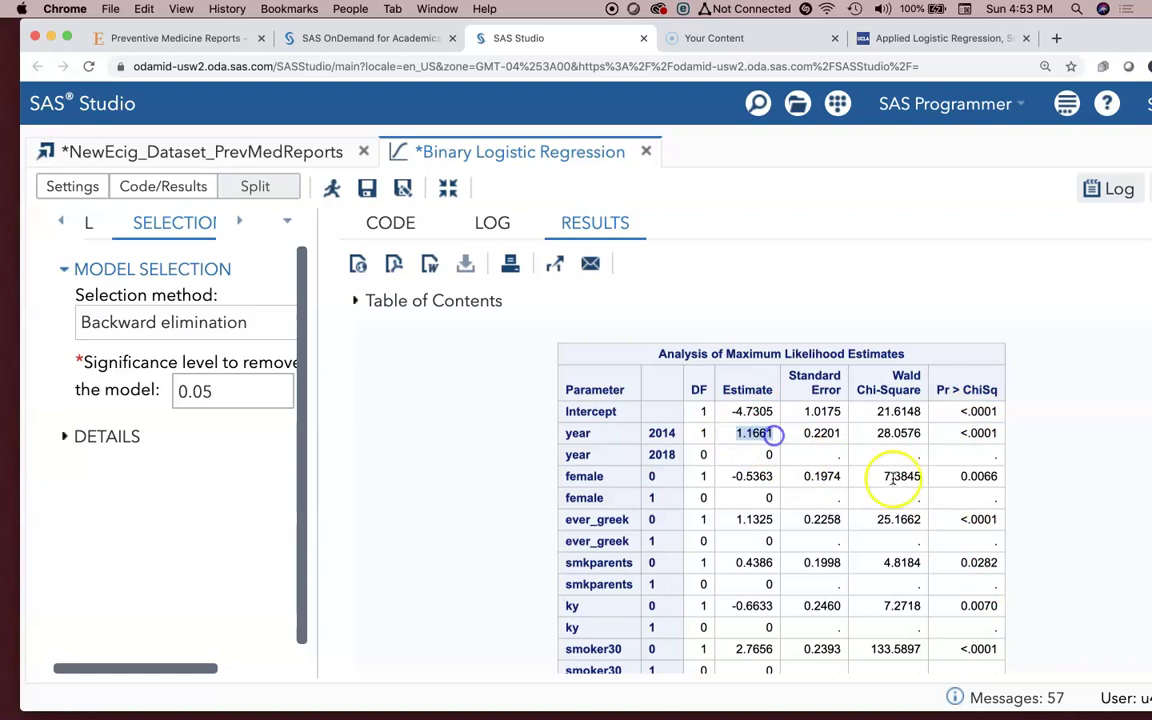
scroll(893, 480, down, 1)
scroll(784, 388, up, 1)
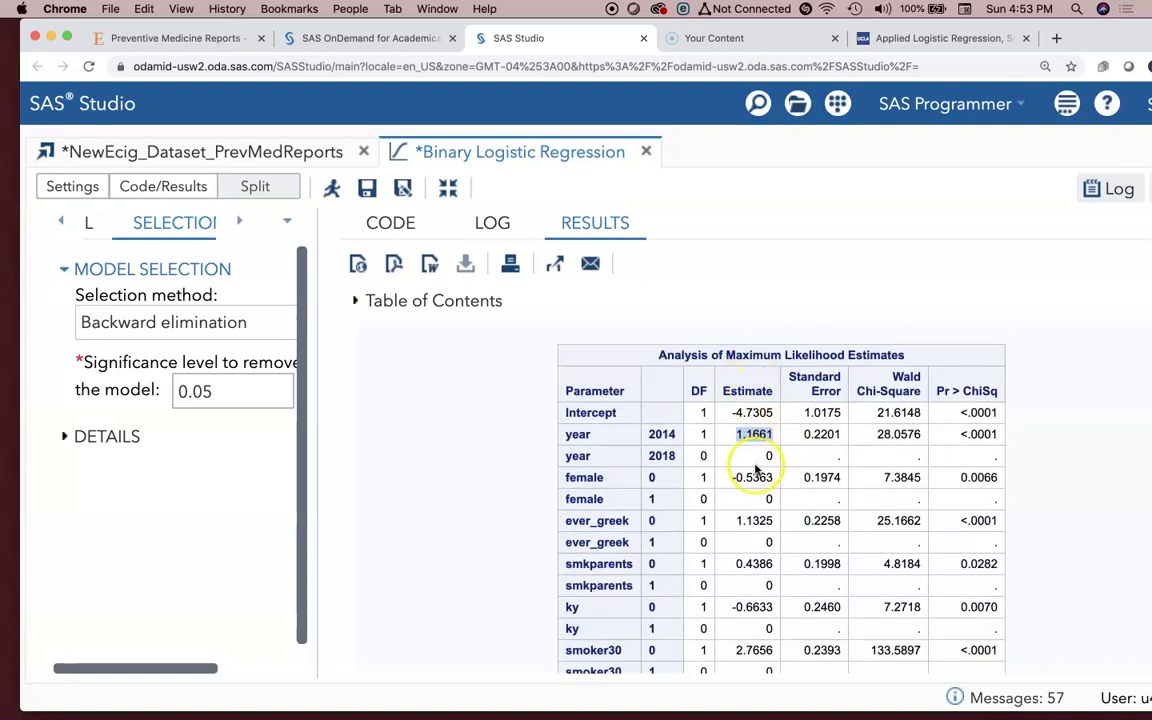
scroll(757, 469, down, 5)
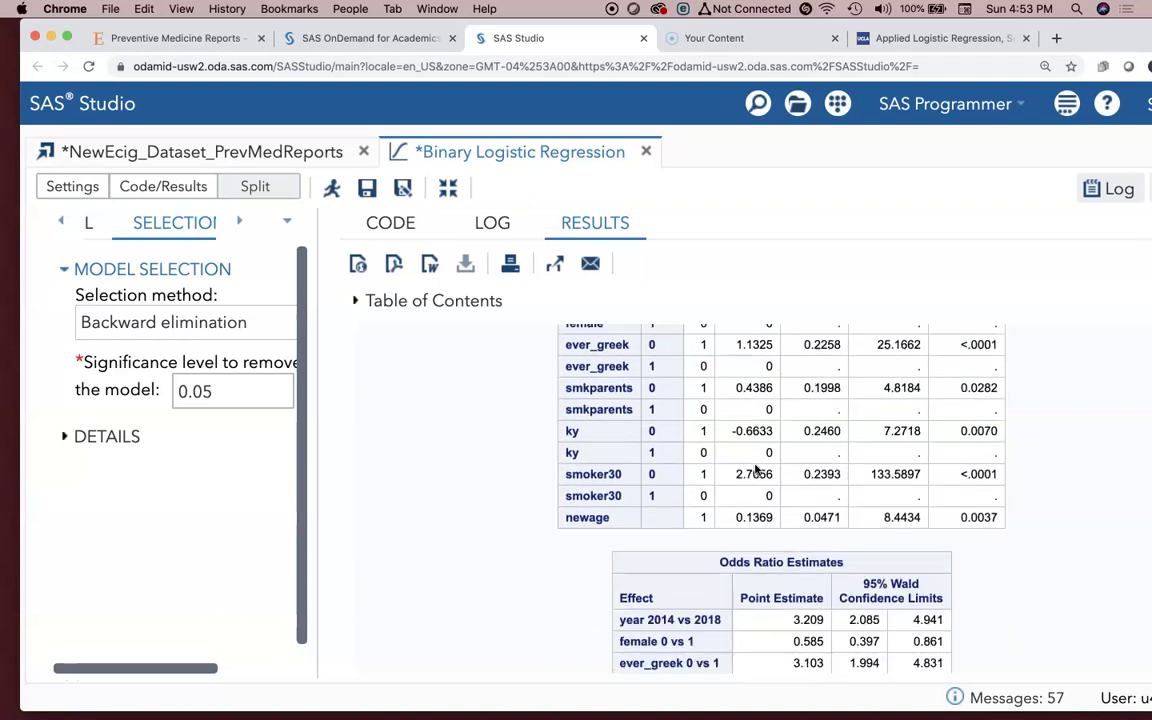
Highlight the Odds Ratio Estimates title and year 2014 vs 2018's 3.209 odds ratio.
scroll(757, 469, down, 3)
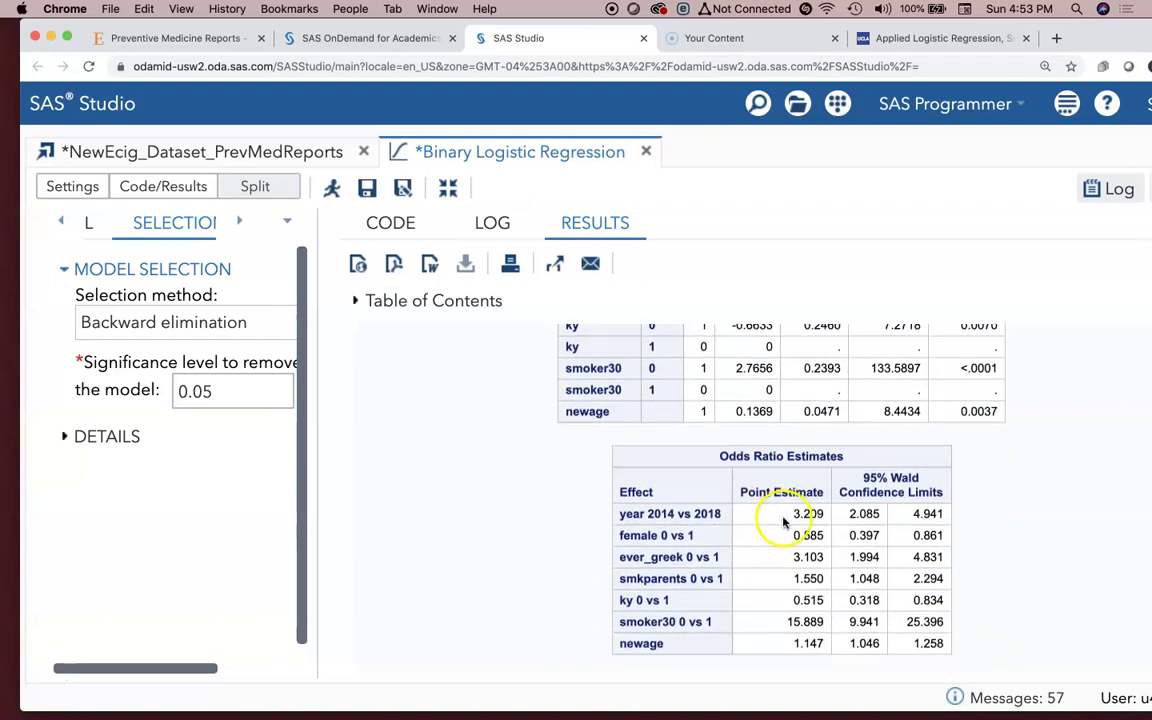
drag(716, 415, 855, 416)
scroll(930, 440, down, 1)
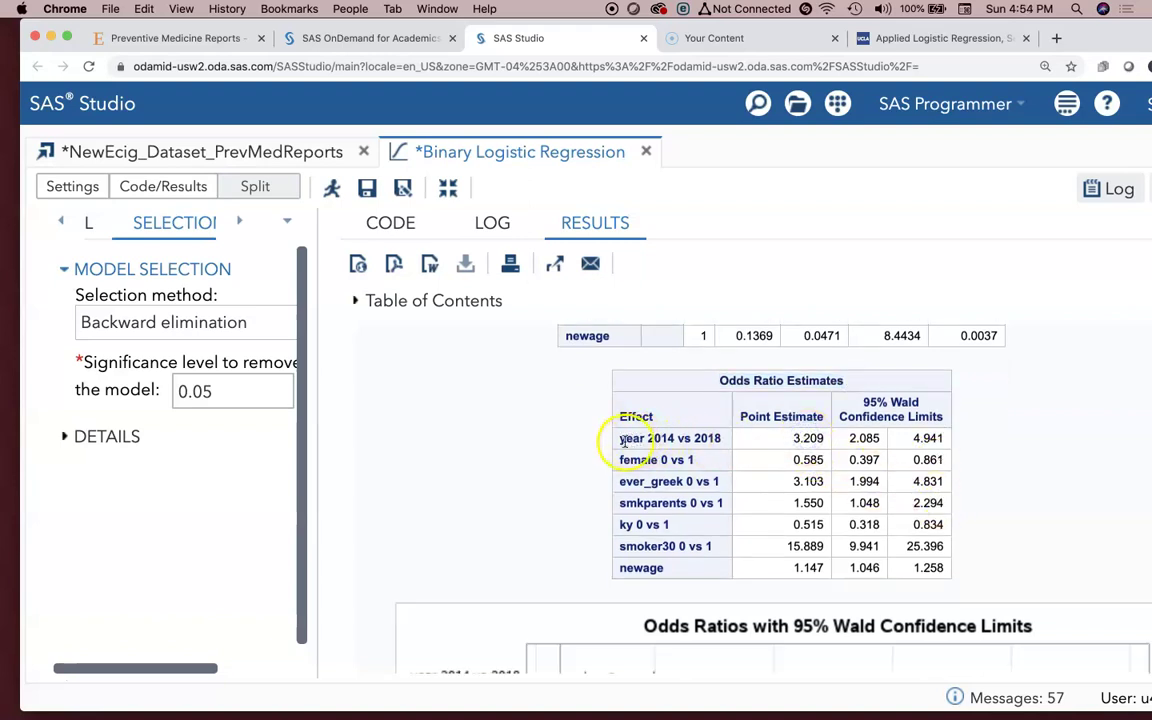
drag(622, 439, 710, 449)
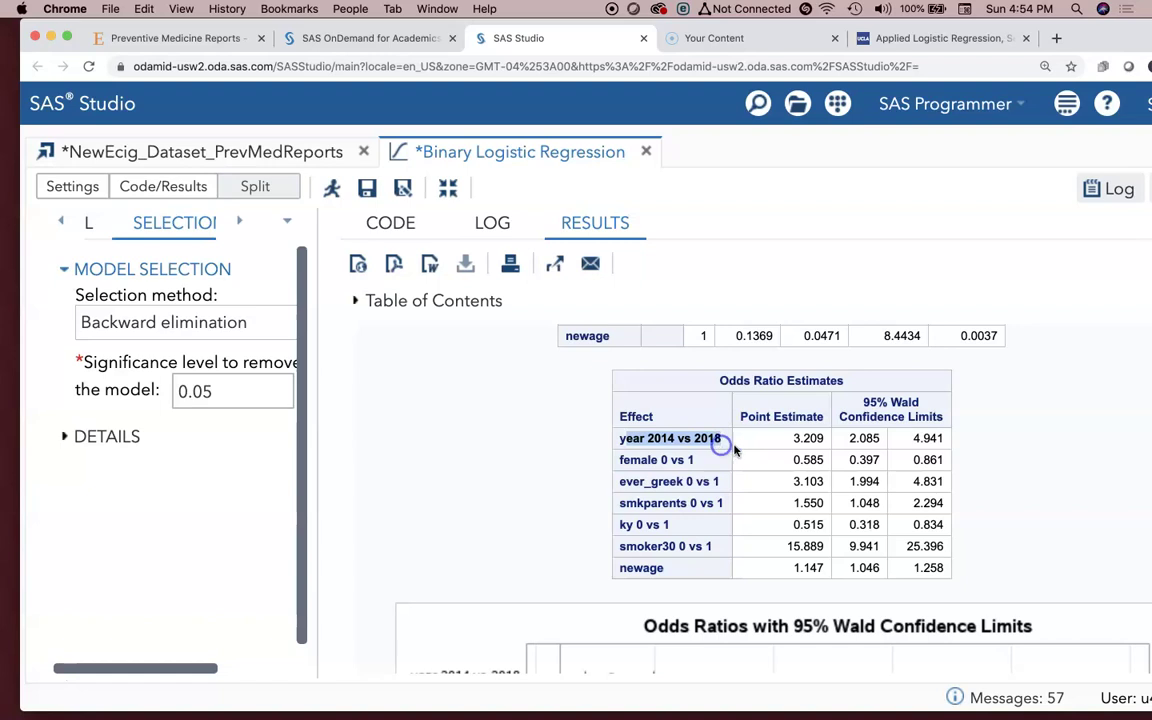
drag(785, 442, 824, 441)
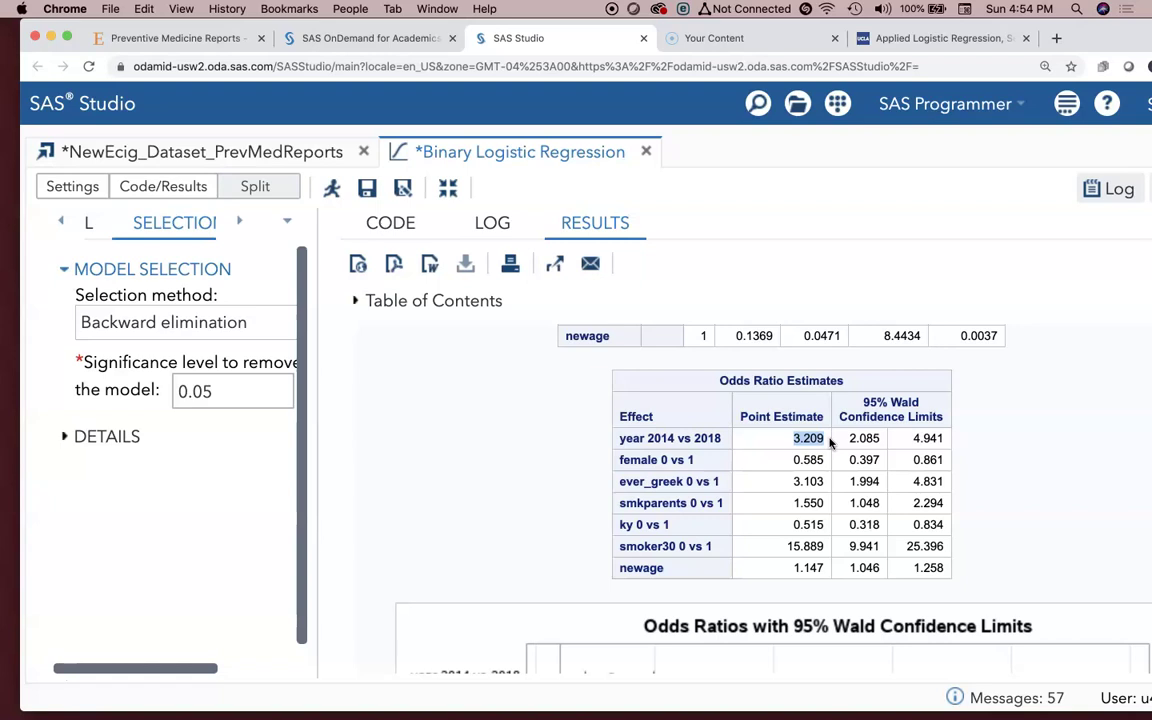
click(830, 442)
double_click(798, 438)
click(788, 442)
click(716, 462)
Highlight the female odds ratio 0.585 and the ever_greek odds ratio 3.103.
drag(797, 464, 831, 462)
scroll(818, 463, down, 1)
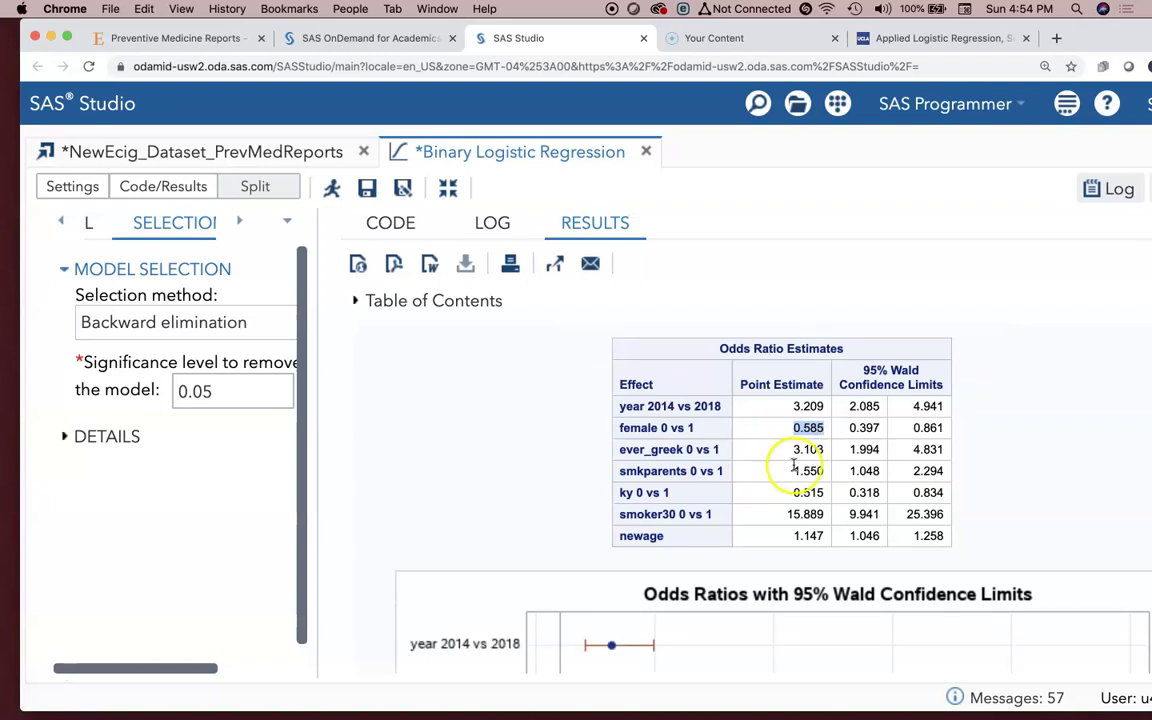
drag(792, 452, 812, 452)
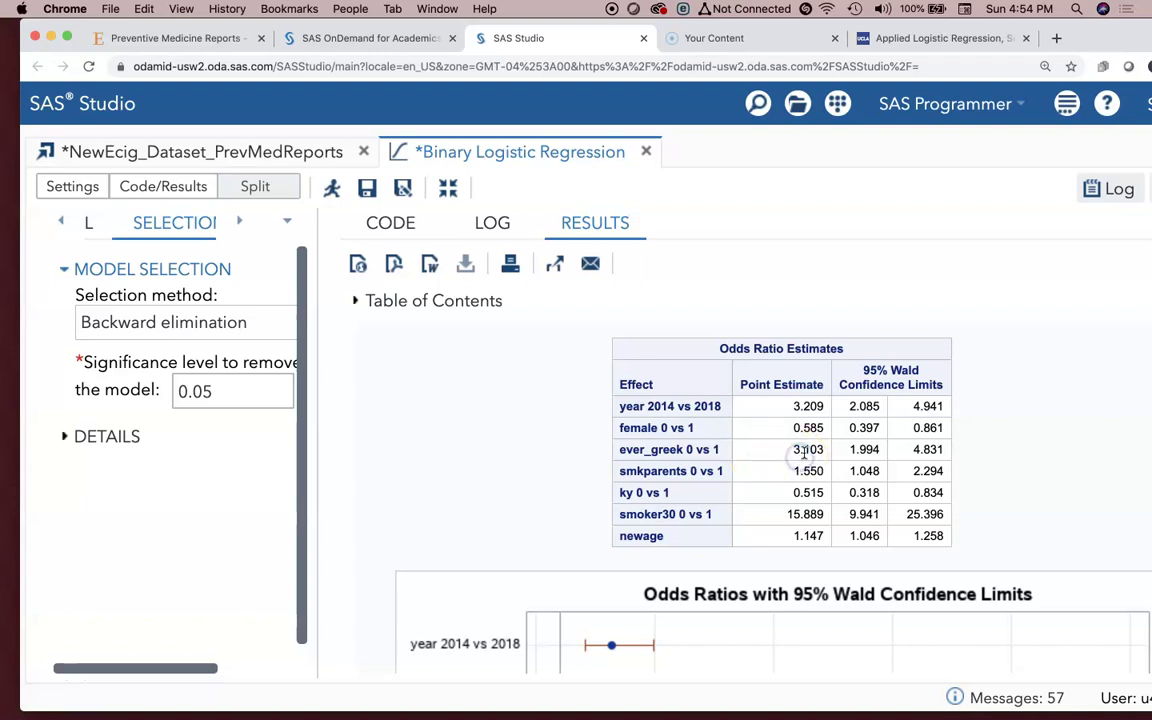
click(797, 451)
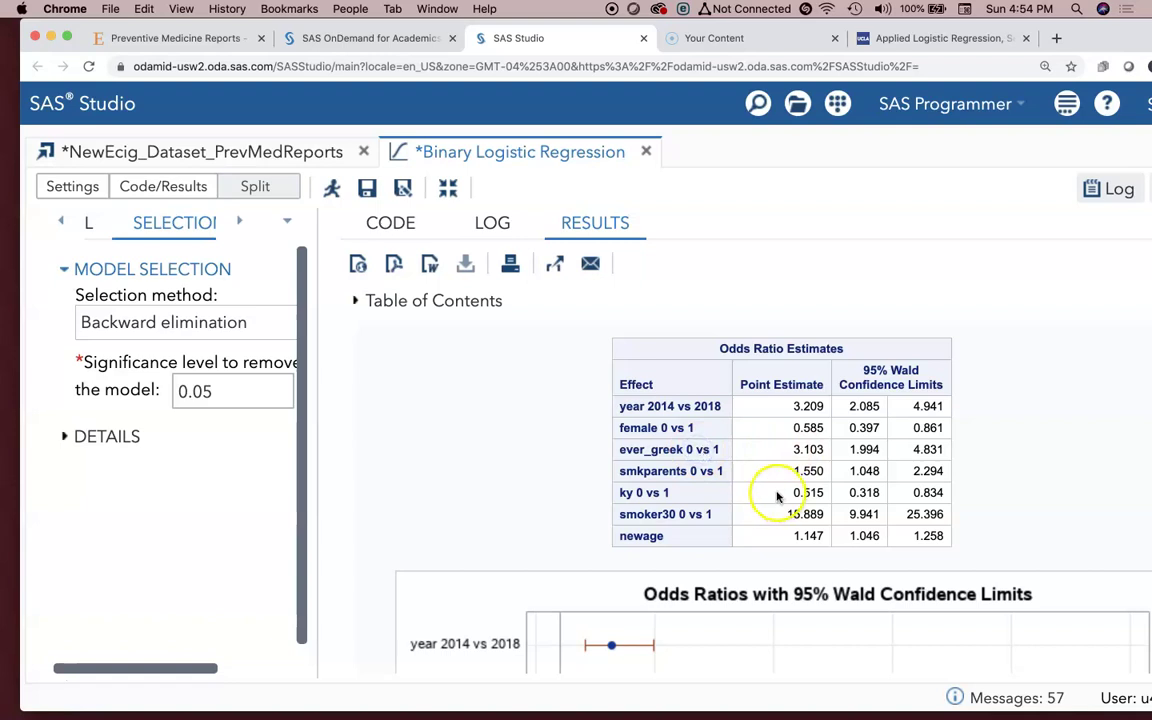
Scroll further down the odds ratios and highlight ky's 0.515 estimate.
scroll(733, 476, down, 1)
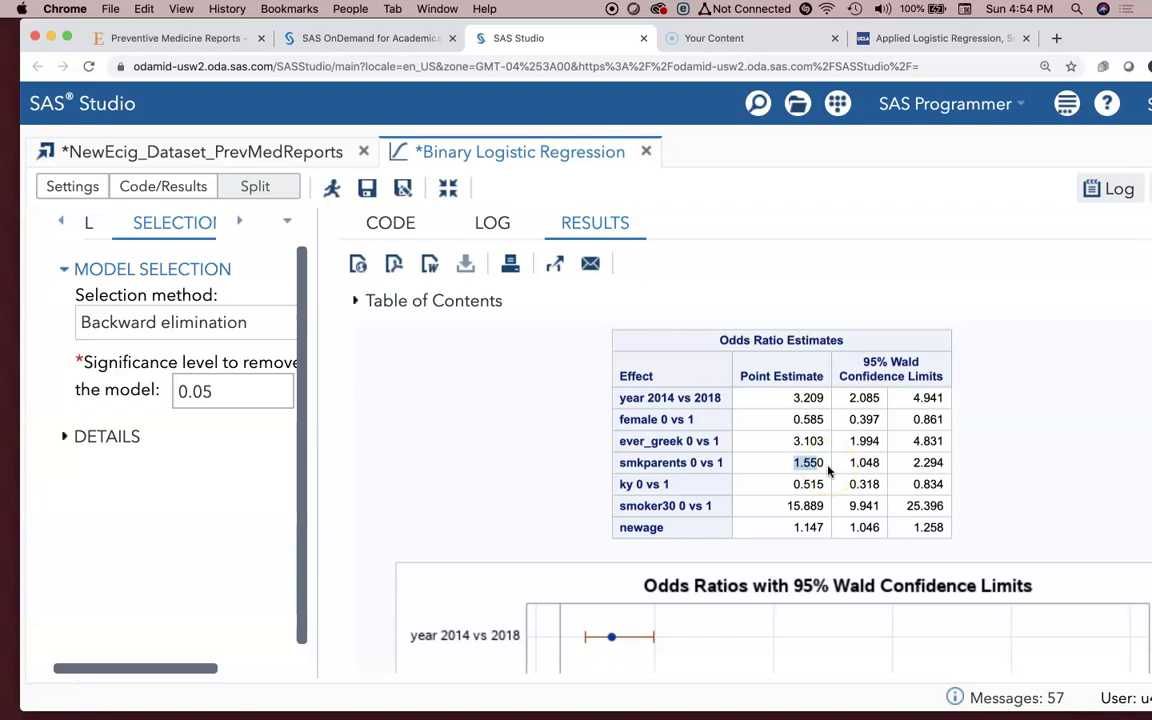
scroll(828, 470, down, 1)
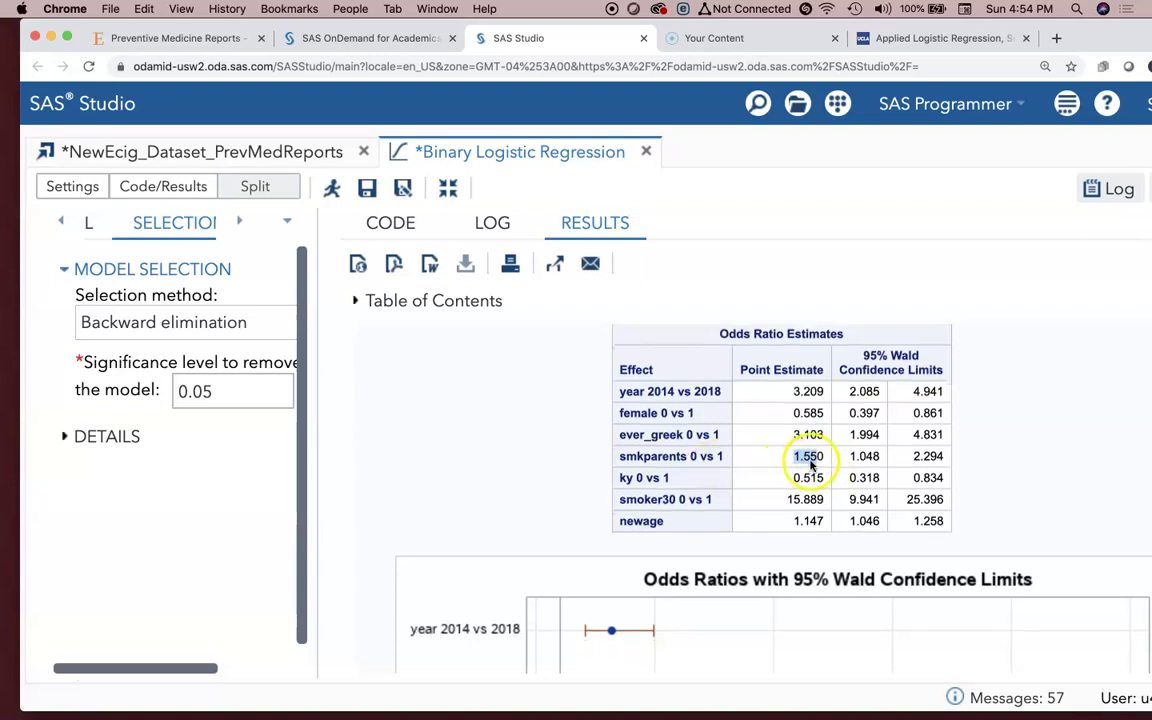
scroll(810, 462, down, 2)
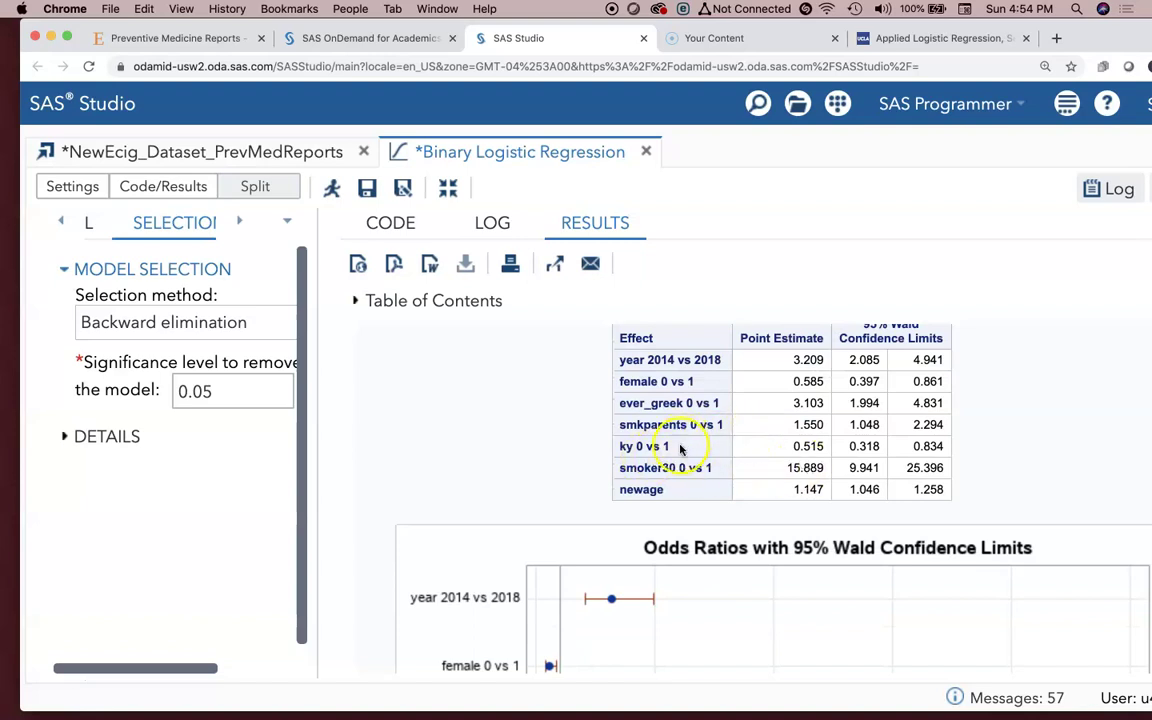
double_click(796, 446)
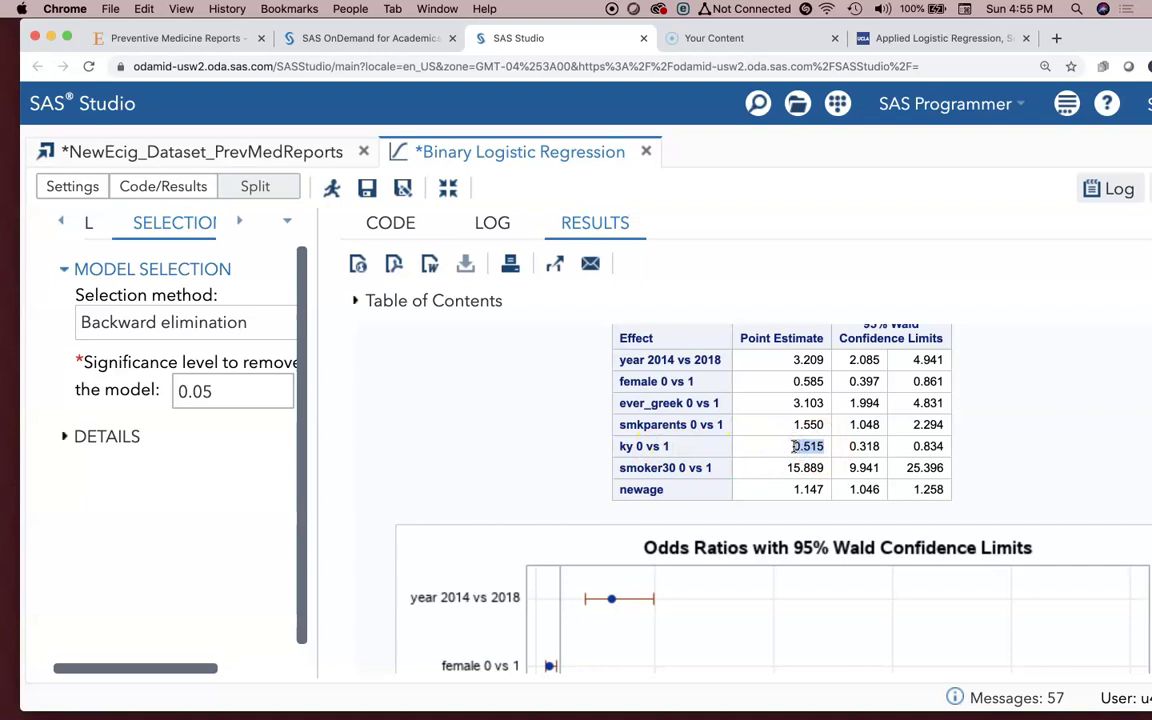
double_click(805, 446)
scroll(813, 450, down, 1)
click(784, 450)
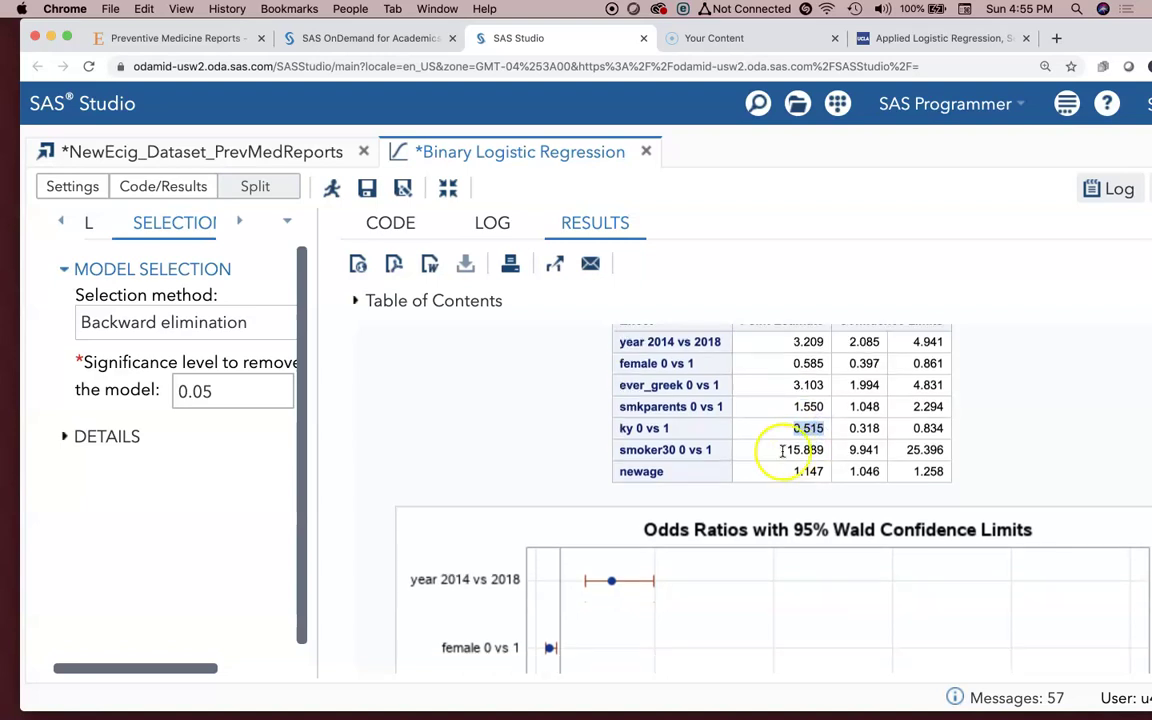
Highlight the smoker30 odds ratio 15.889 and the newage odds ratio 1.147.
click(687, 450)
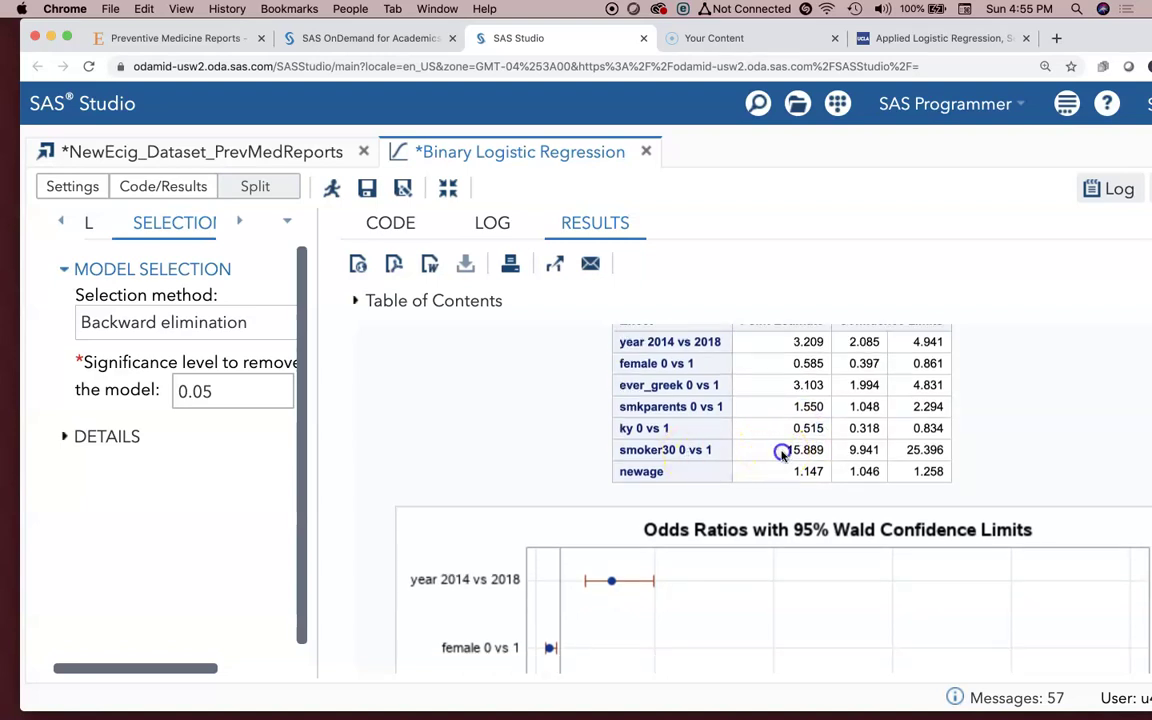
drag(784, 451, 827, 455)
click(797, 453)
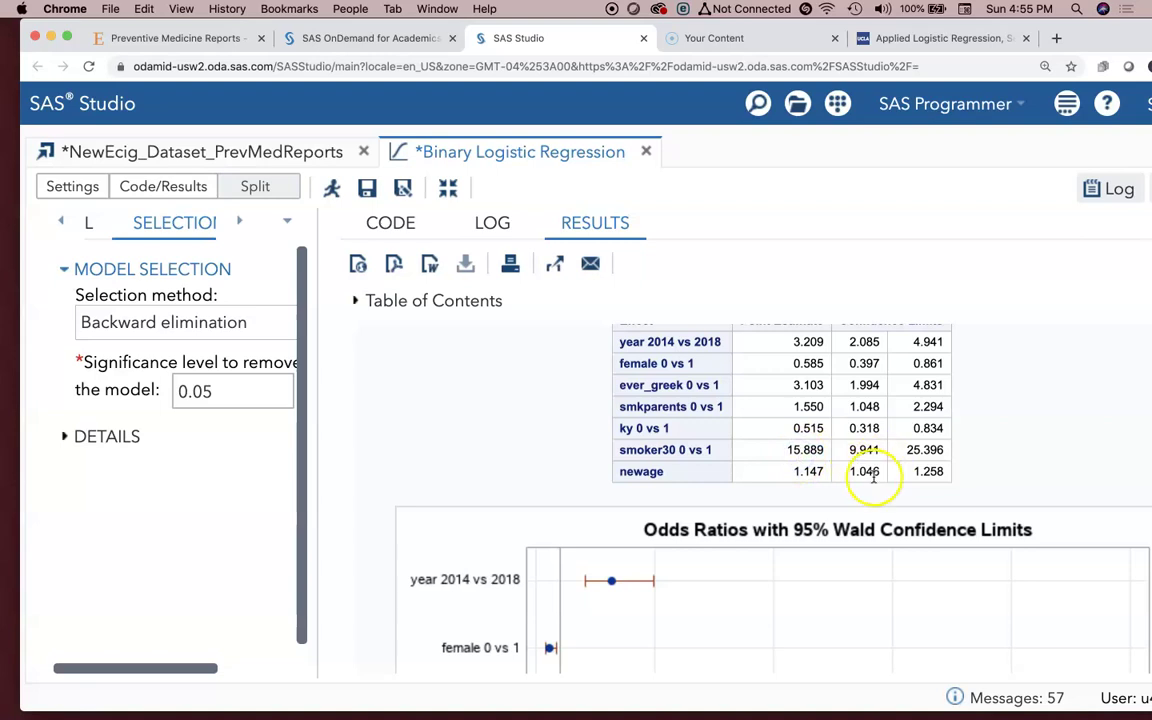
scroll(800, 460, down, 1)
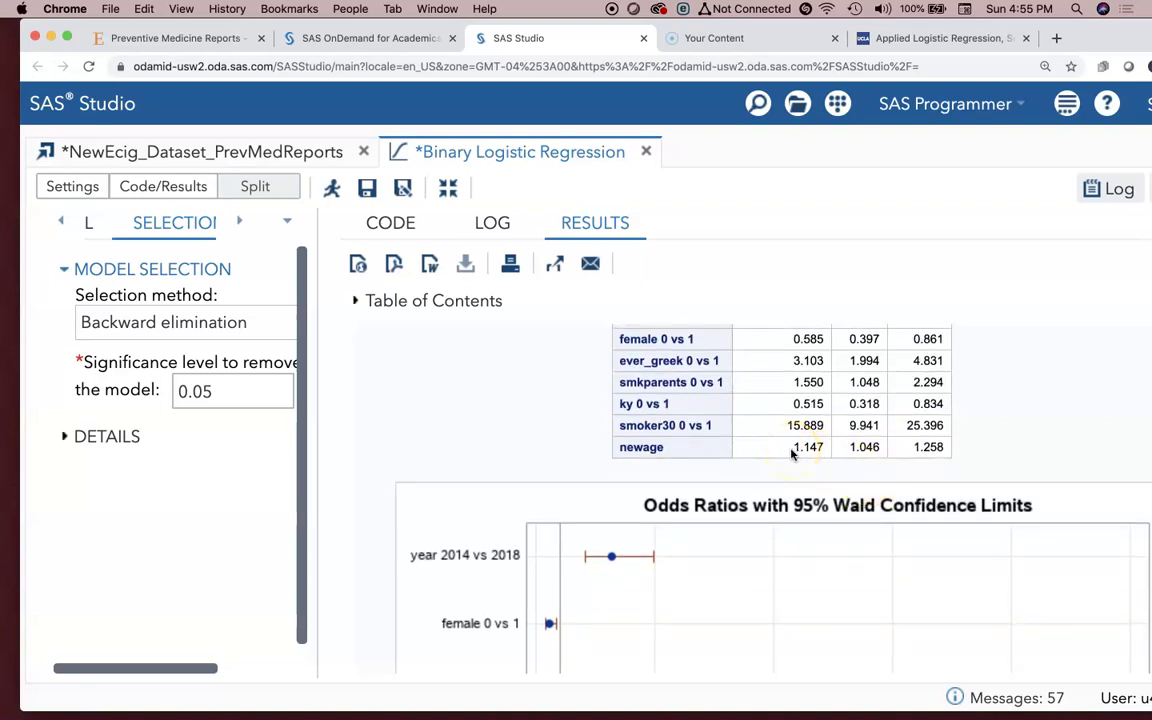
drag(792, 453, 825, 452)
click(808, 449)
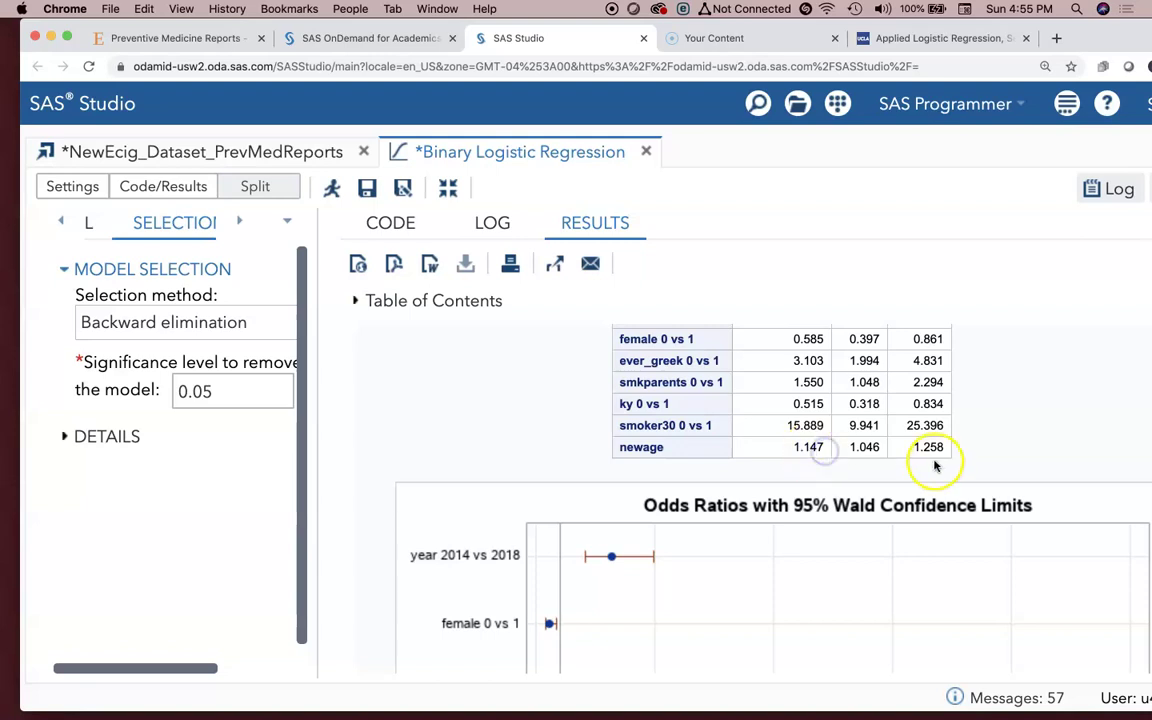
scroll(926, 455, up, 2)
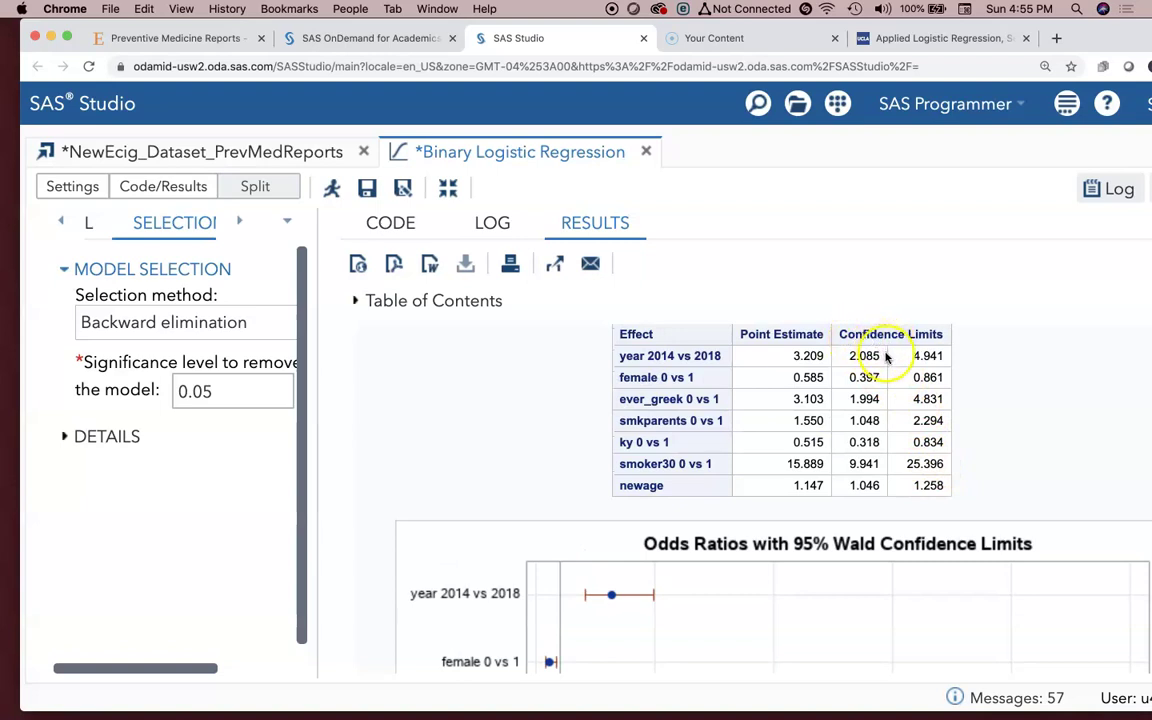
Zoom the browser out with Cmd+minus so more results fit on screen.
scroll(966, 527, down, 1)
scroll(966, 527, down, 1)
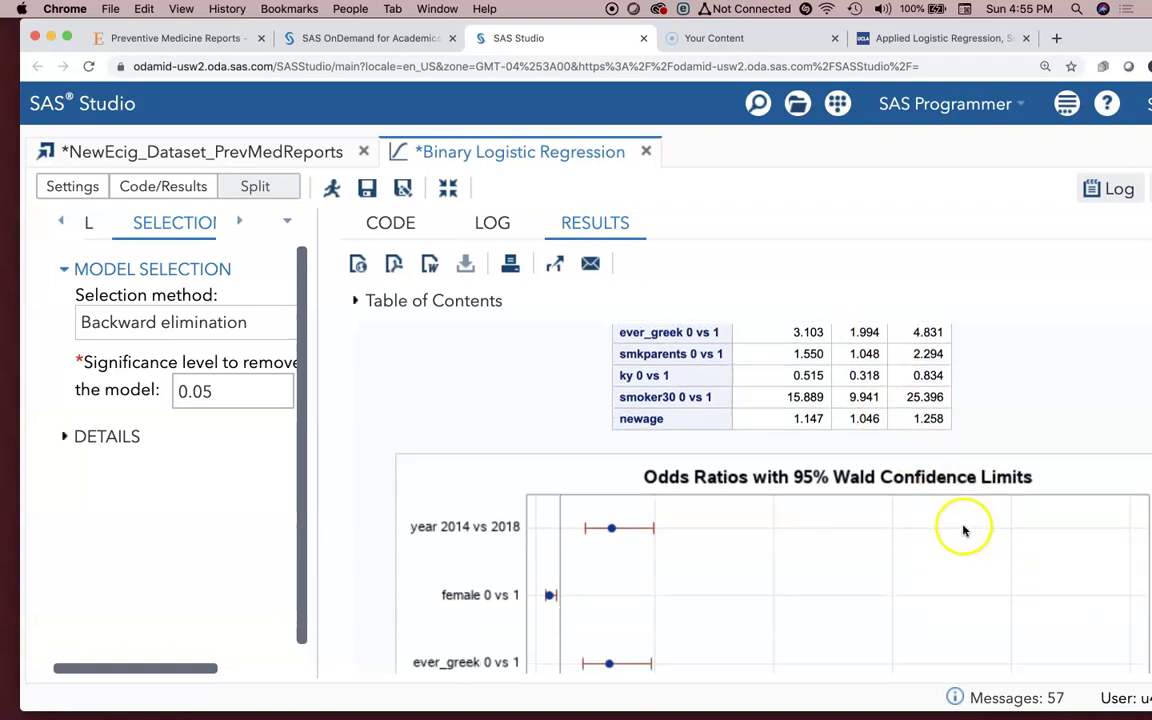
key(super+minus)
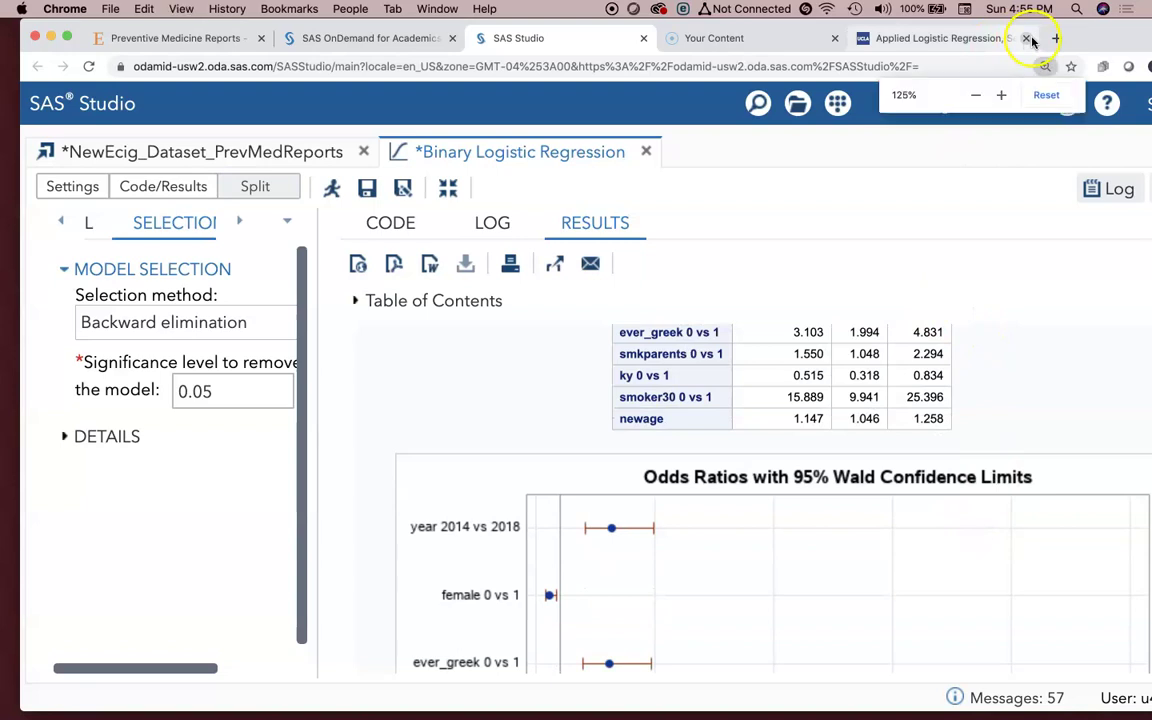
Scroll through the odds-ratio chart to the association table (c = 0.822) and ROC curve.
scroll(977, 309, down, 1)
scroll(727, 400, down, 2)
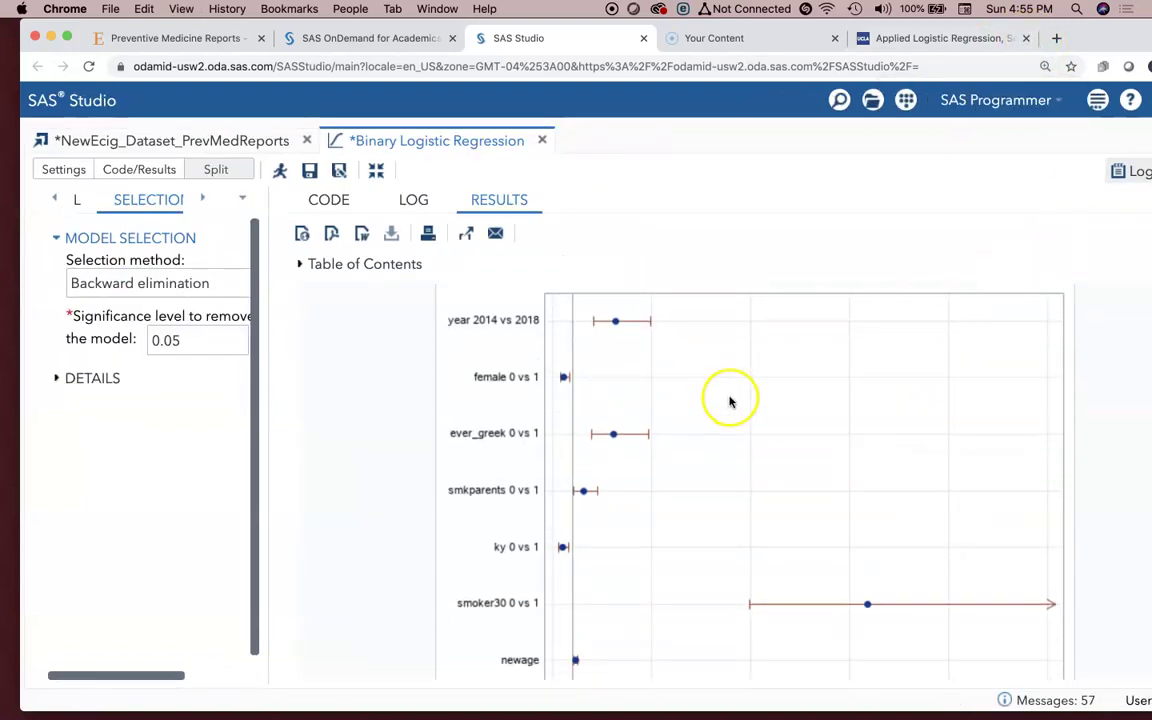
scroll(795, 537, down, 3)
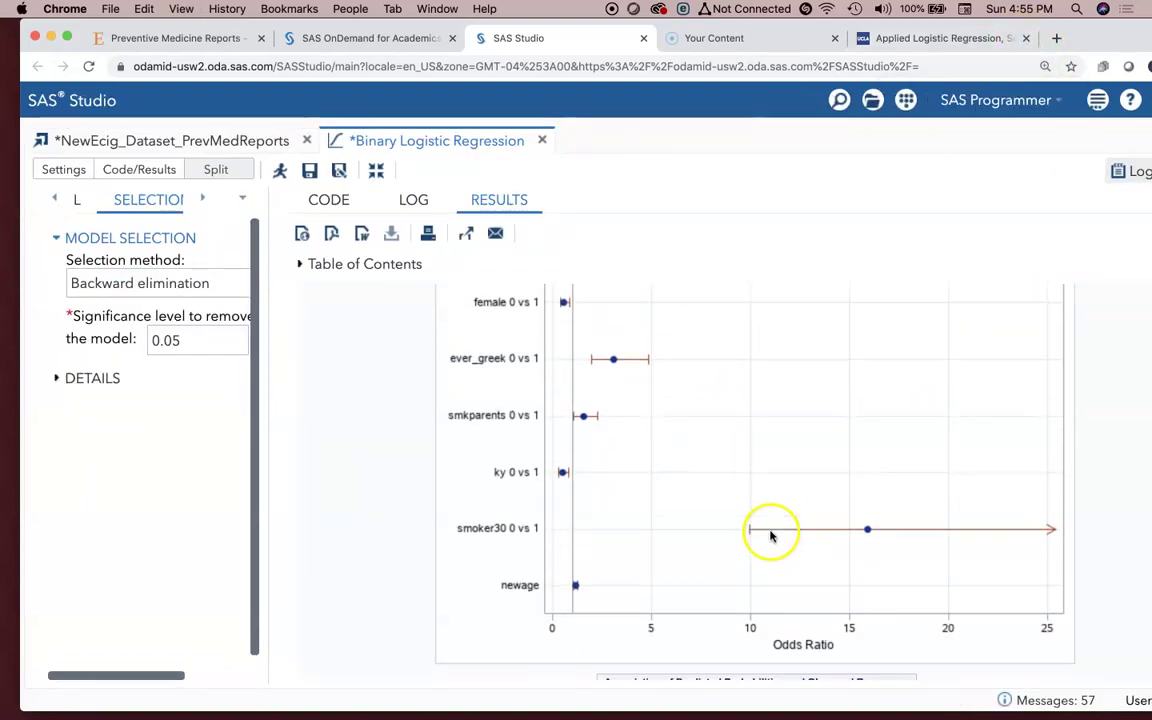
scroll(771, 535, up, 8)
scroll(643, 489, down, 1)
scroll(610, 480, down, 1)
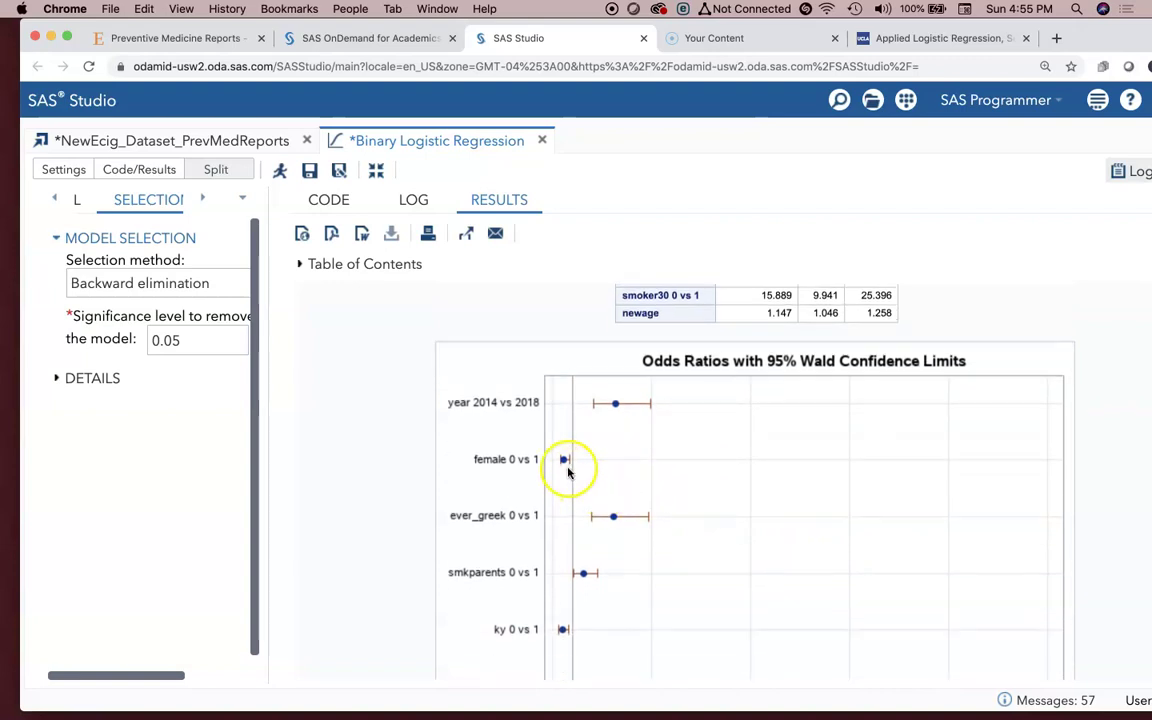
scroll(571, 465, down, 2)
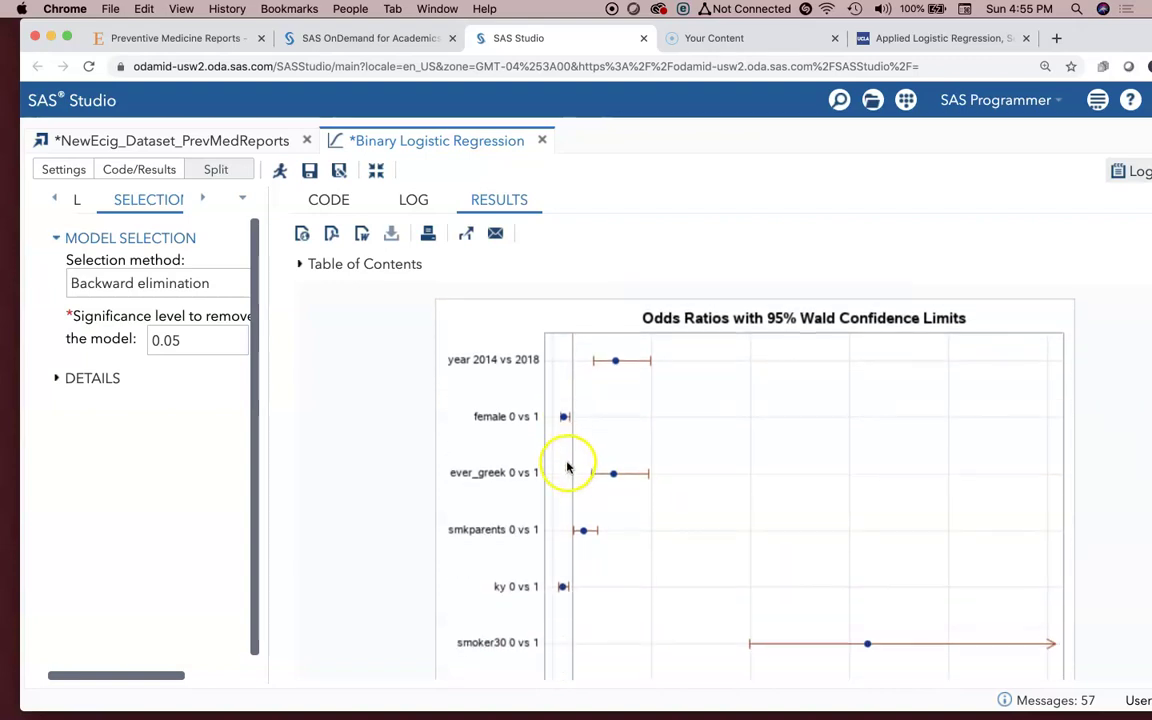
scroll(600, 610, down, 1)
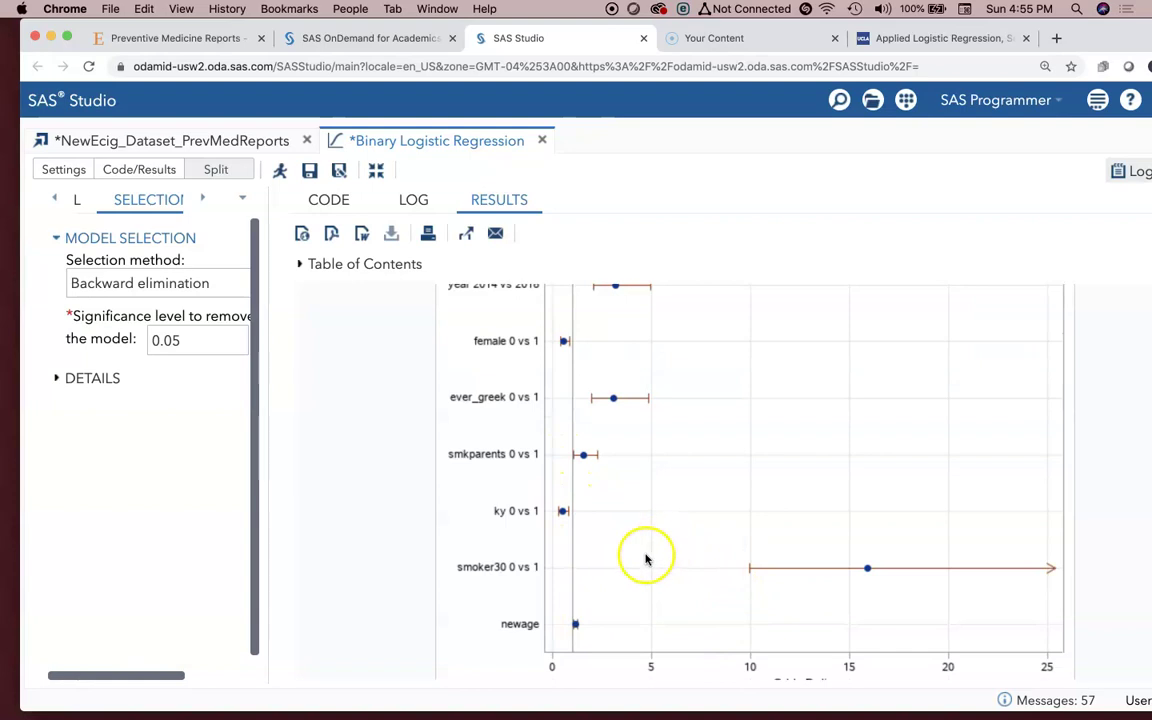
scroll(748, 630, down, 1)
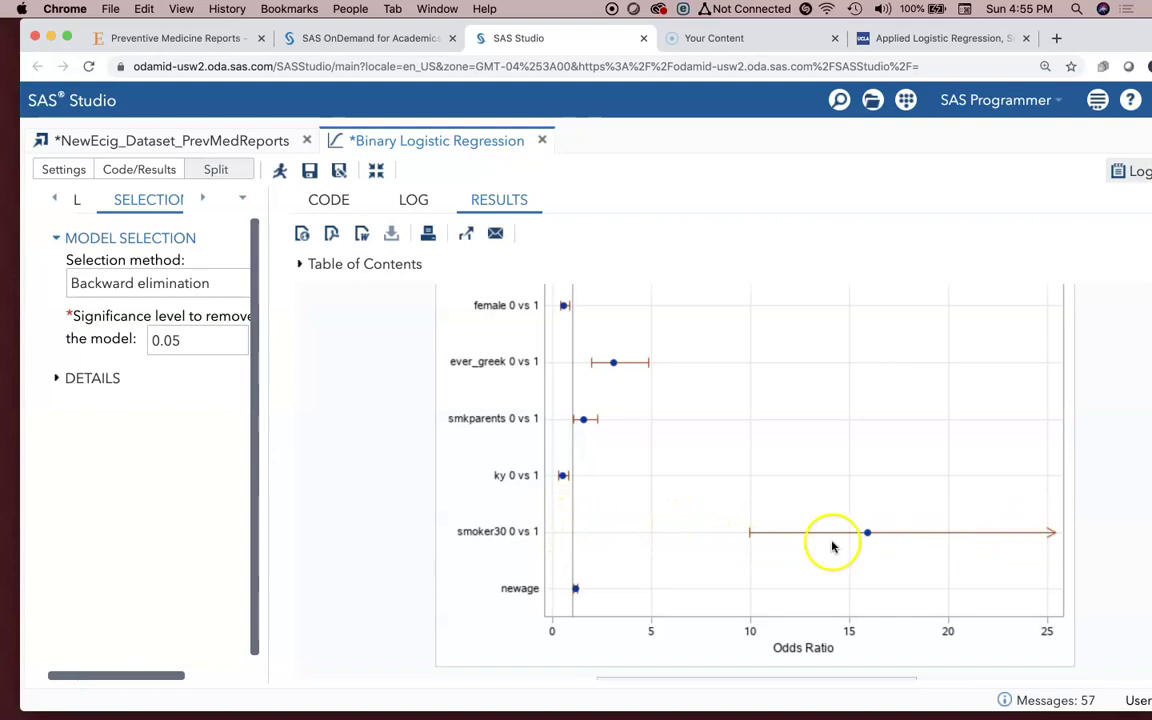
scroll(823, 565, down, 5)
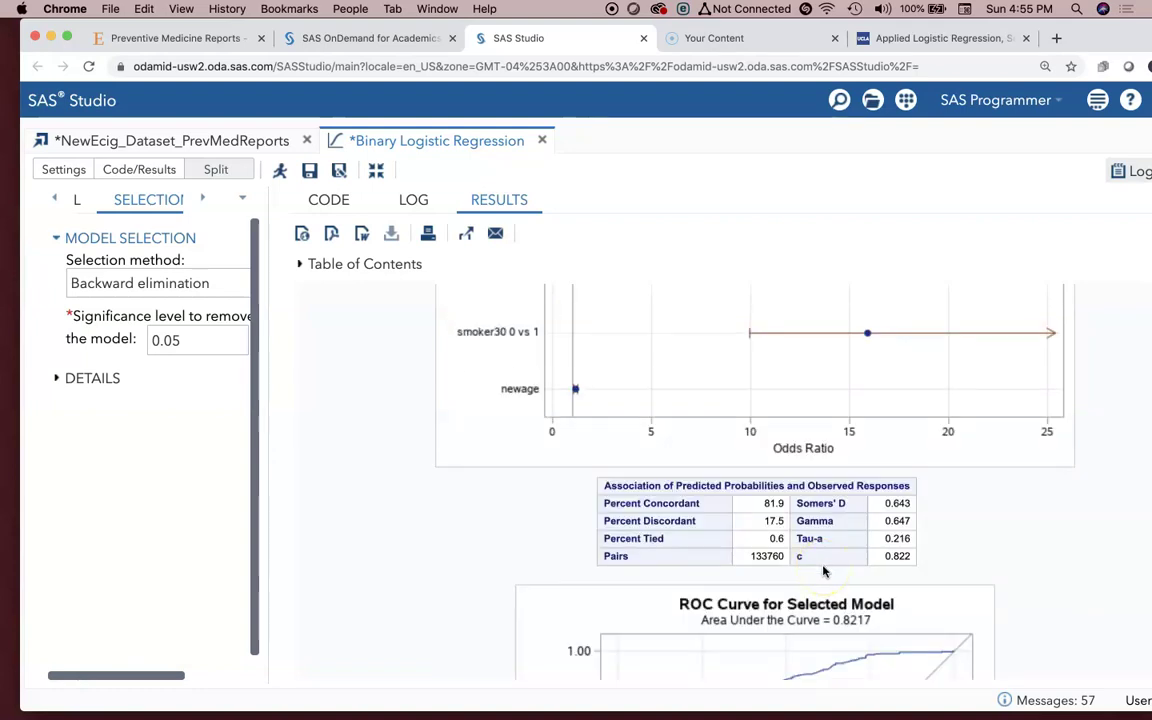
Scroll past the Association table and selected model's ROC curve (AUC 0.8217) to the all-steps ROC chart.
scroll(823, 571, down, 2)
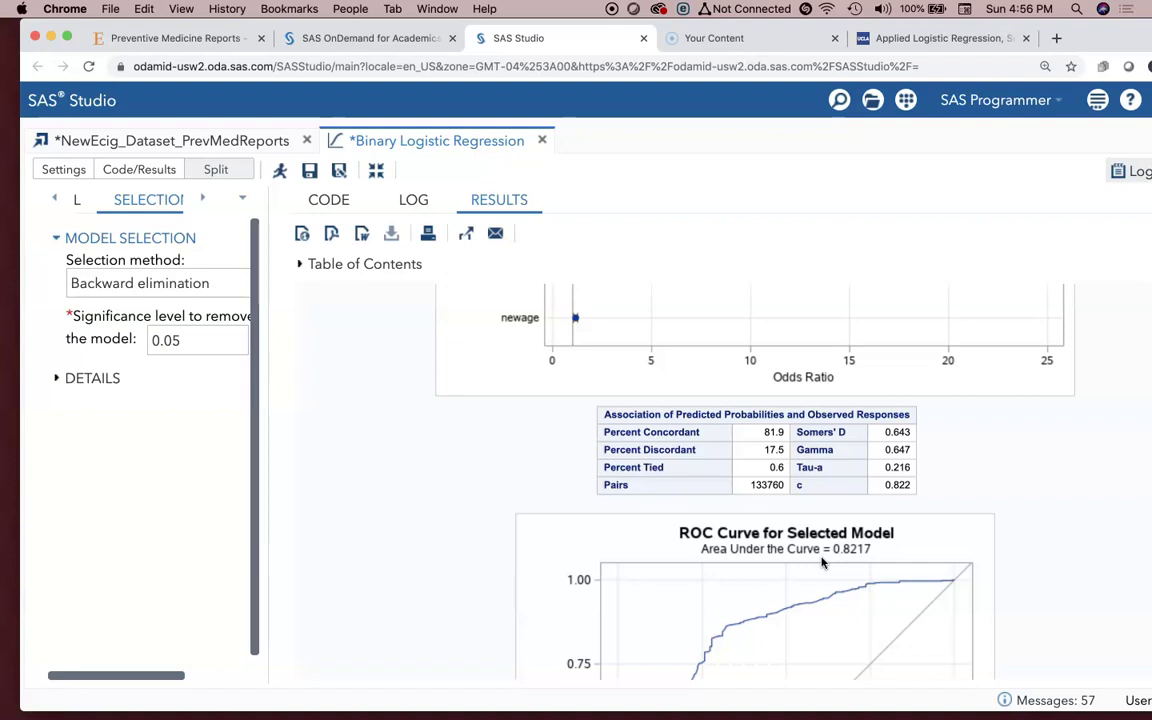
scroll(822, 563, down, 3)
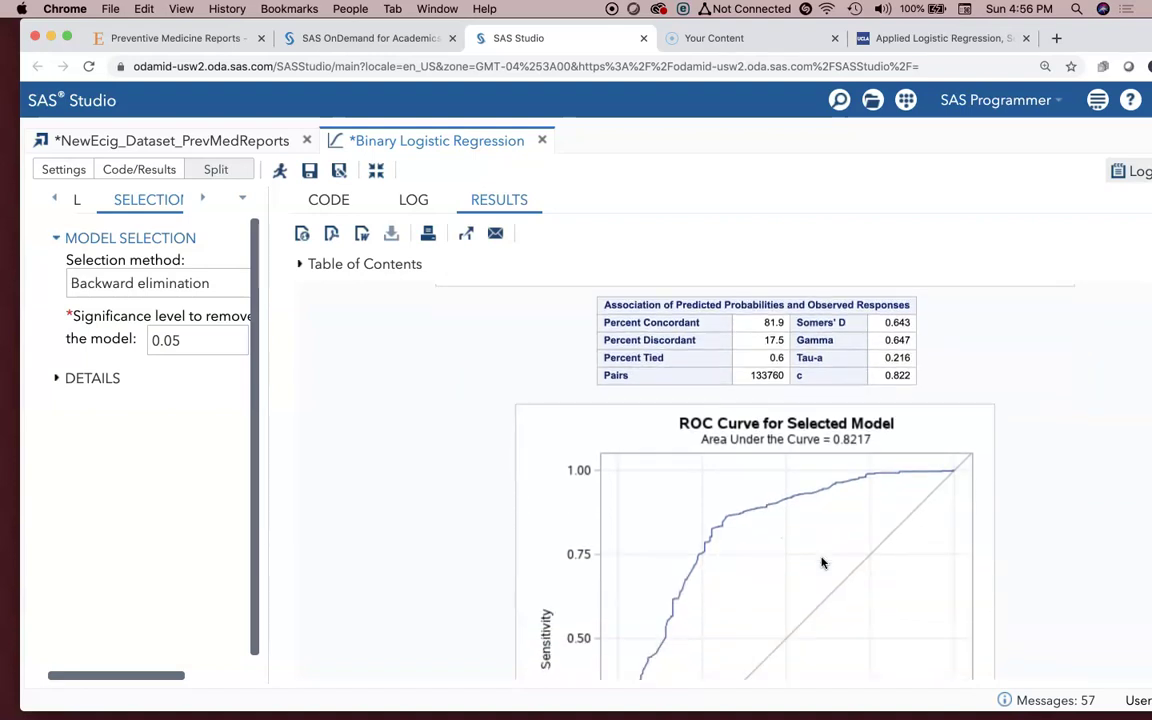
scroll(780, 570, down, 1)
scroll(578, 601, down, 1)
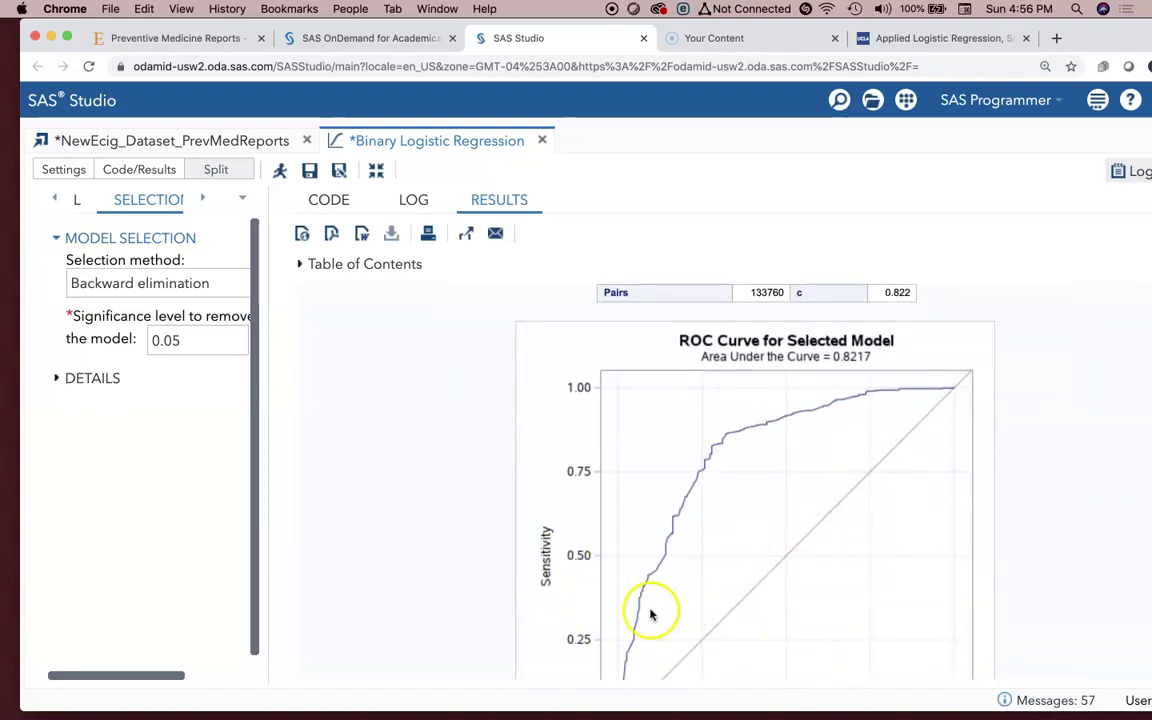
scroll(590, 565, down, 10)
scroll(560, 505, up, 11)
scroll(567, 573, down, 1)
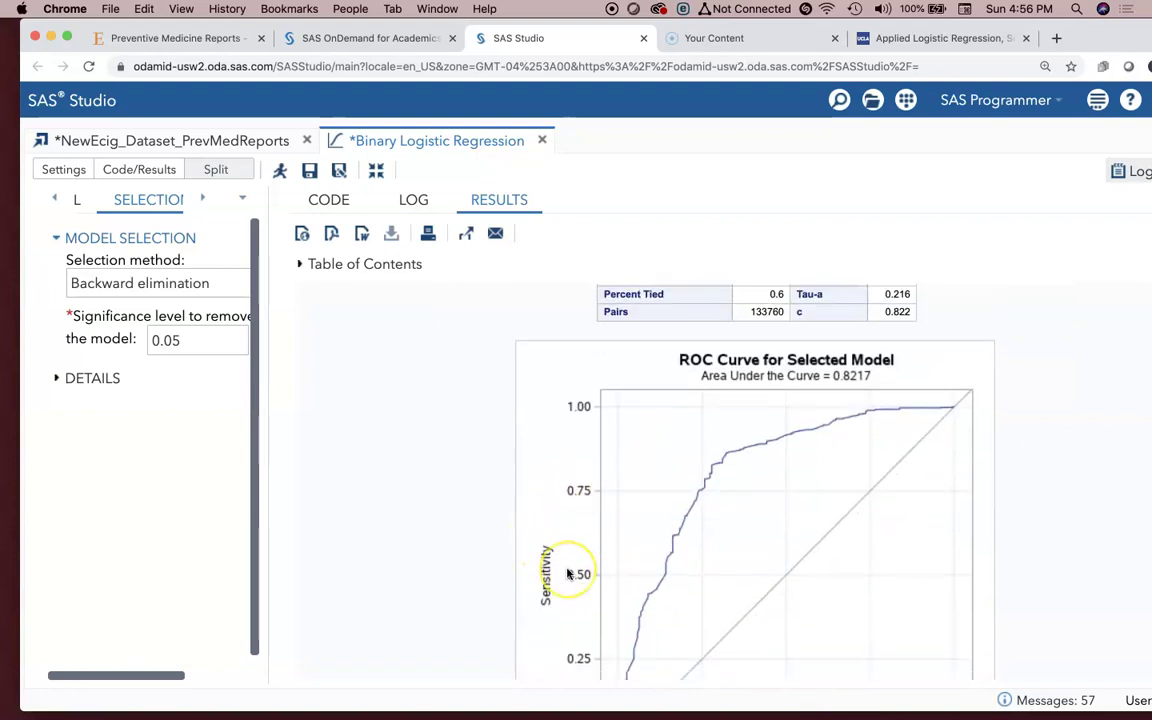
scroll(567, 573, down, 7)
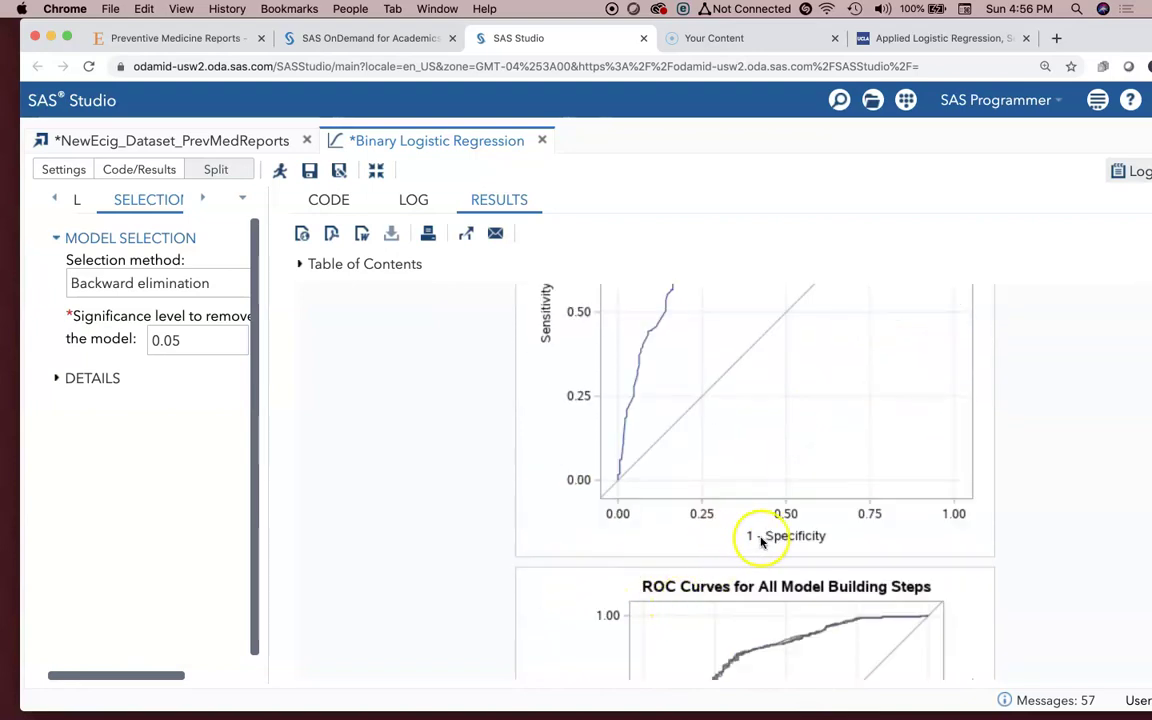
scroll(840, 548, up, 3)
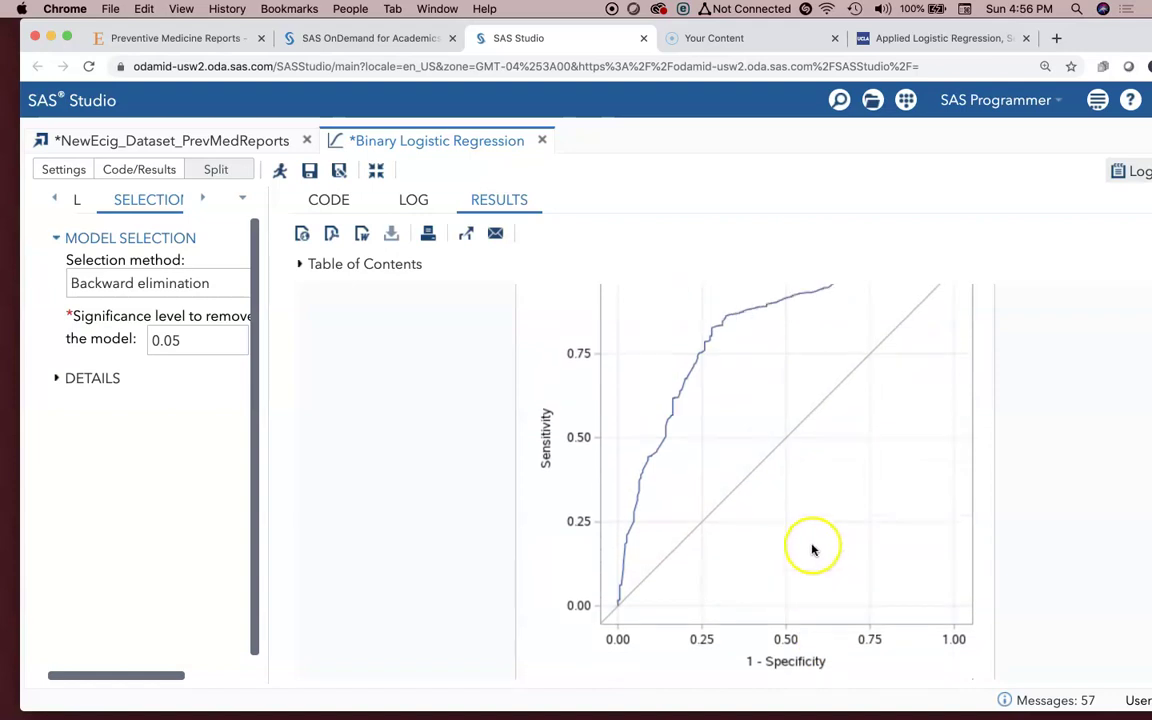
scroll(800, 550, up, 5)
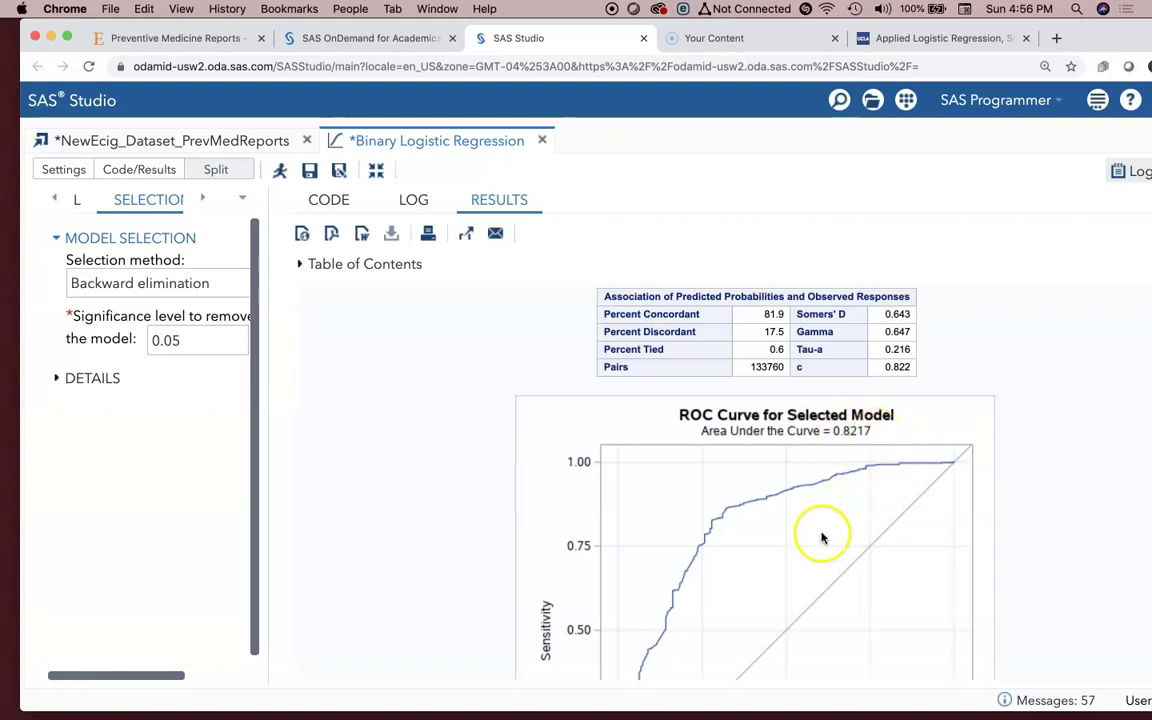
scroll(822, 538, down, 4)
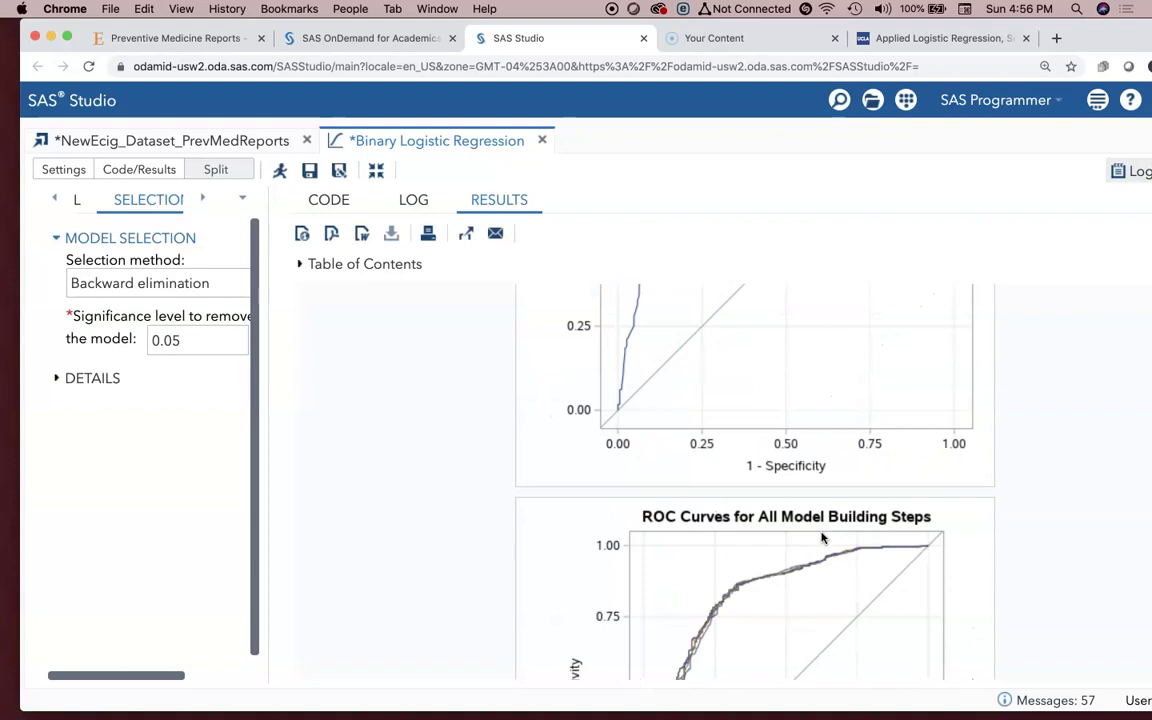
Scroll past the all-steps ROC curves (areas 0.8217–0.8284) to the Hosmer and Lemeshow partition table.
scroll(822, 538, down, 2)
scroll(822, 538, down, 1)
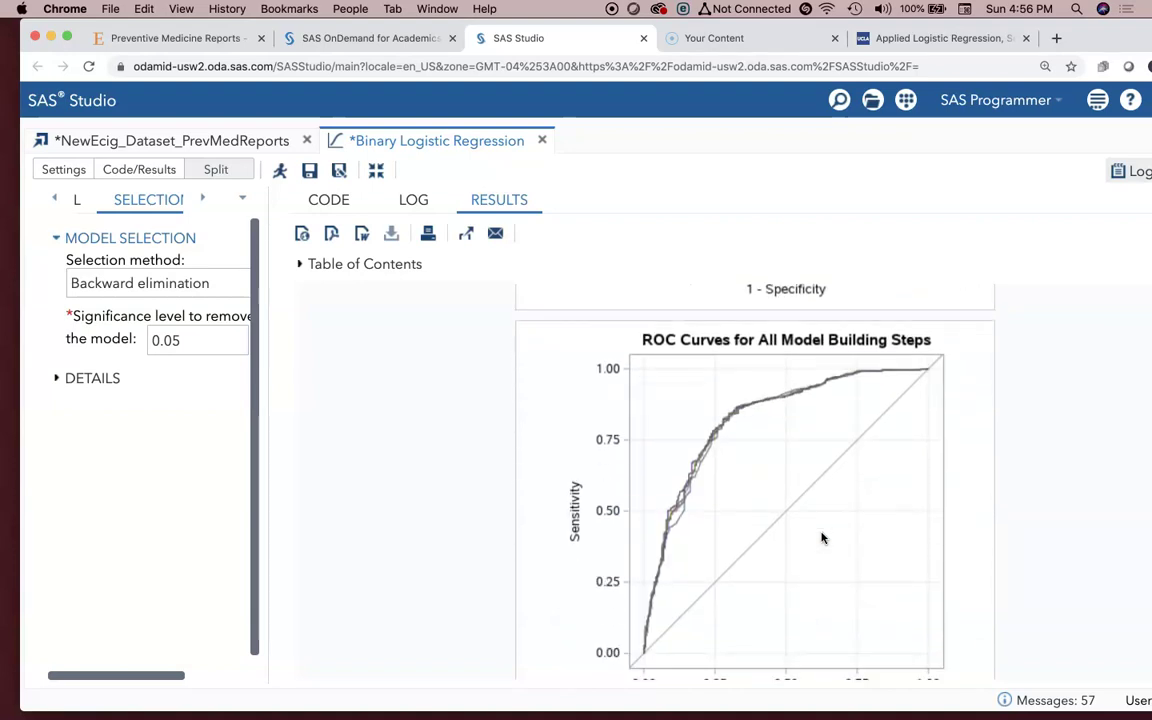
scroll(658, 651, down, 1)
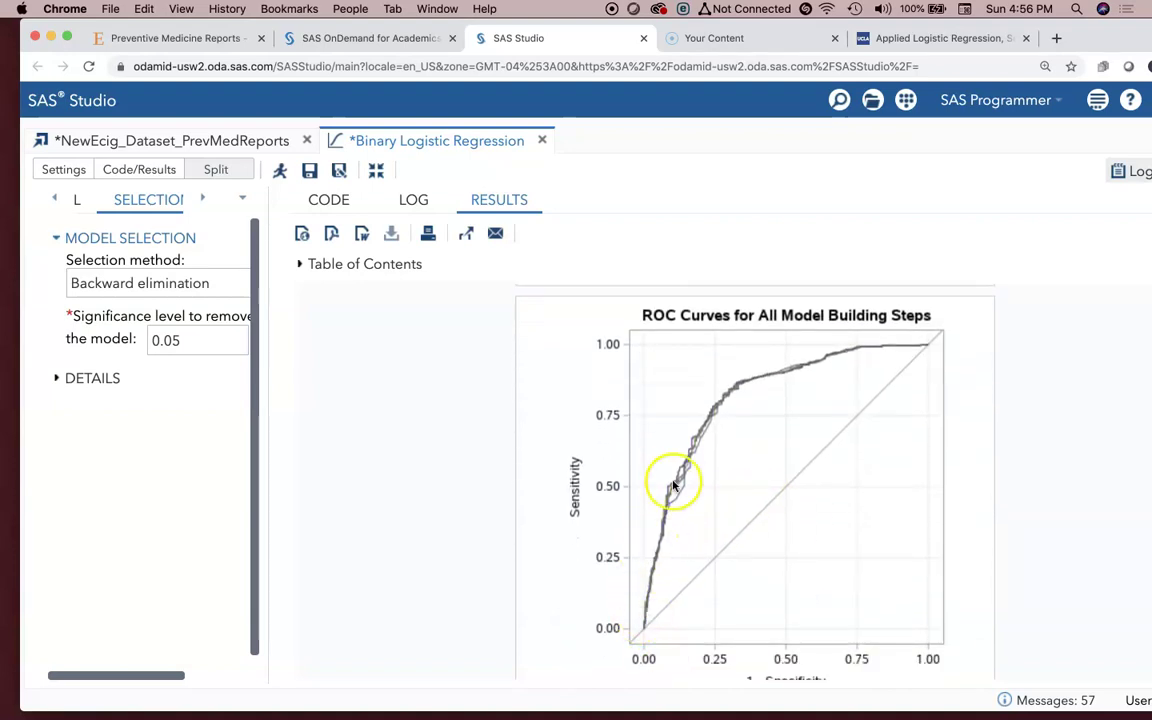
scroll(856, 470, down, 3)
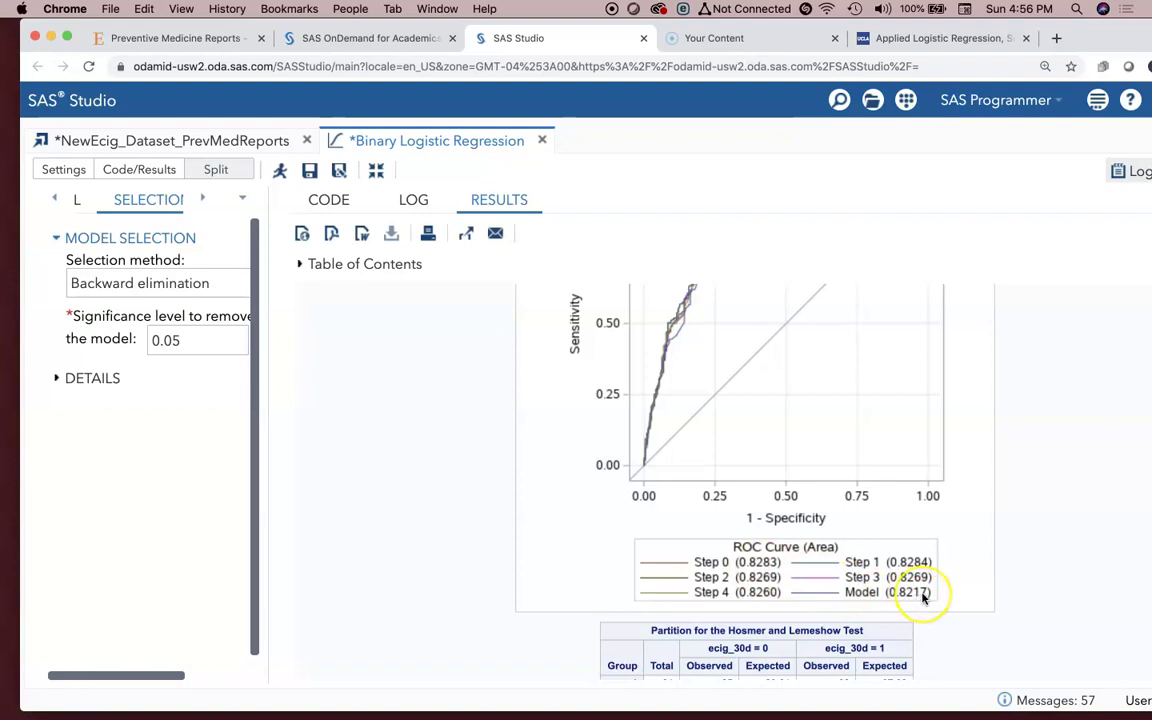
scroll(924, 597, down, 2)
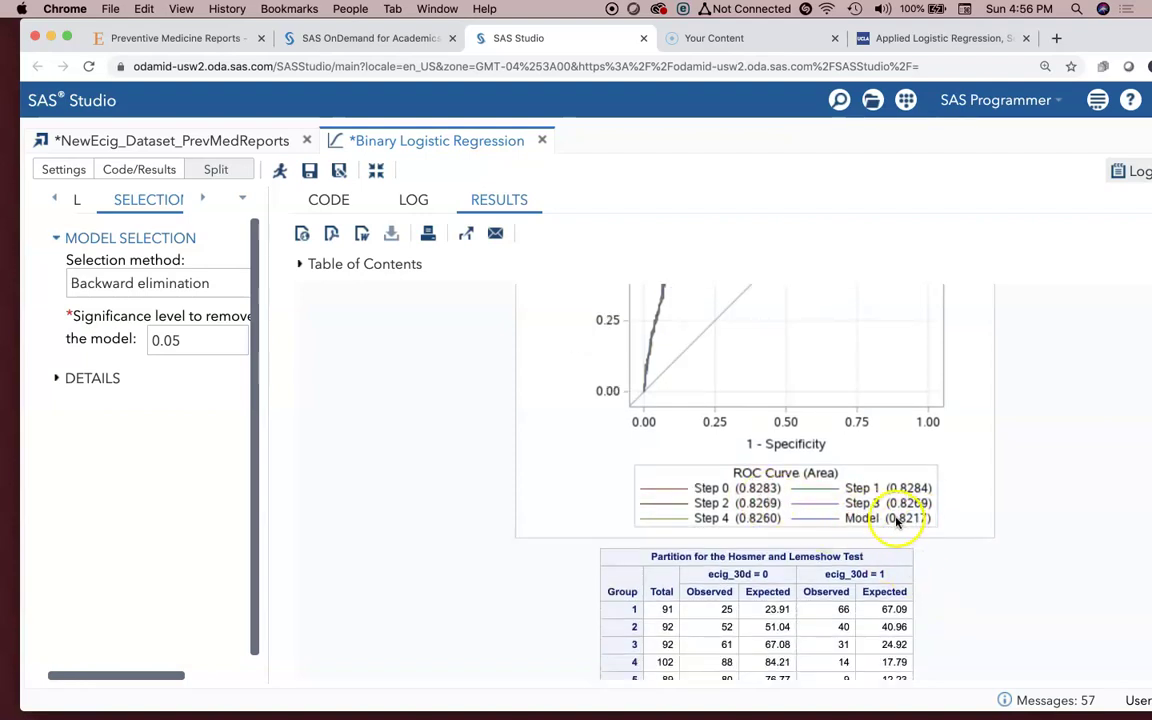
scroll(858, 572, down, 1)
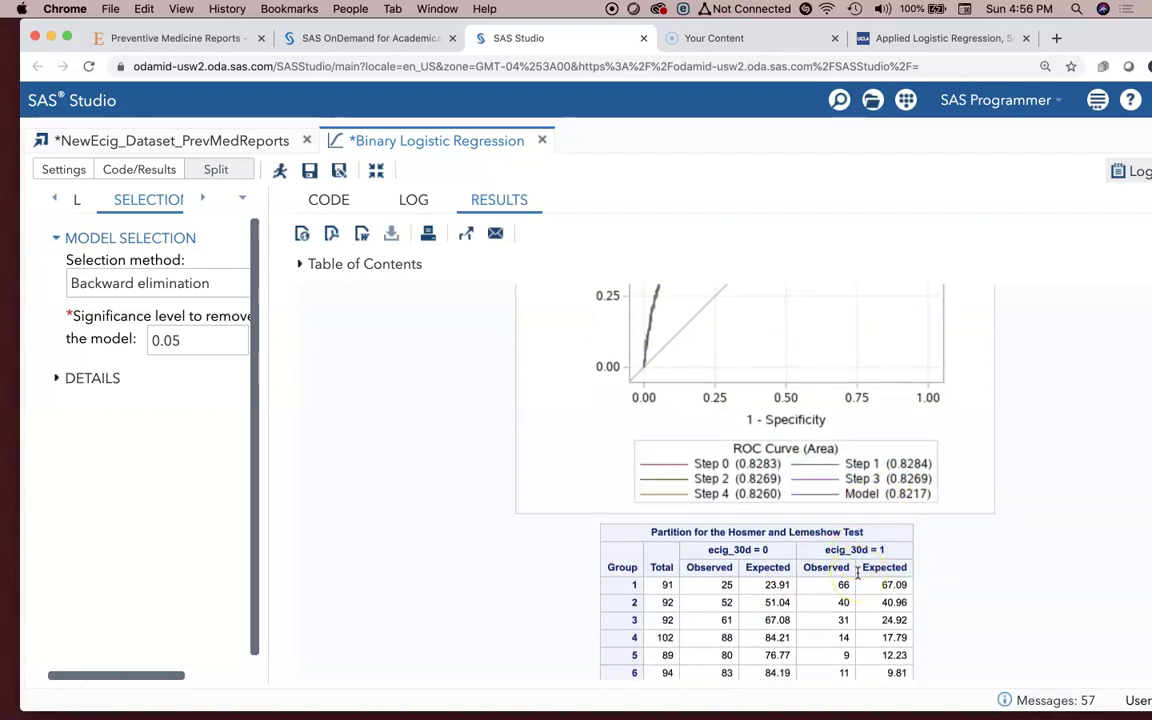
Position the Hosmer-Lemeshow partition table in view and point out the Observed column for ecig_30d = 0.
scroll(857, 572, down, 5)
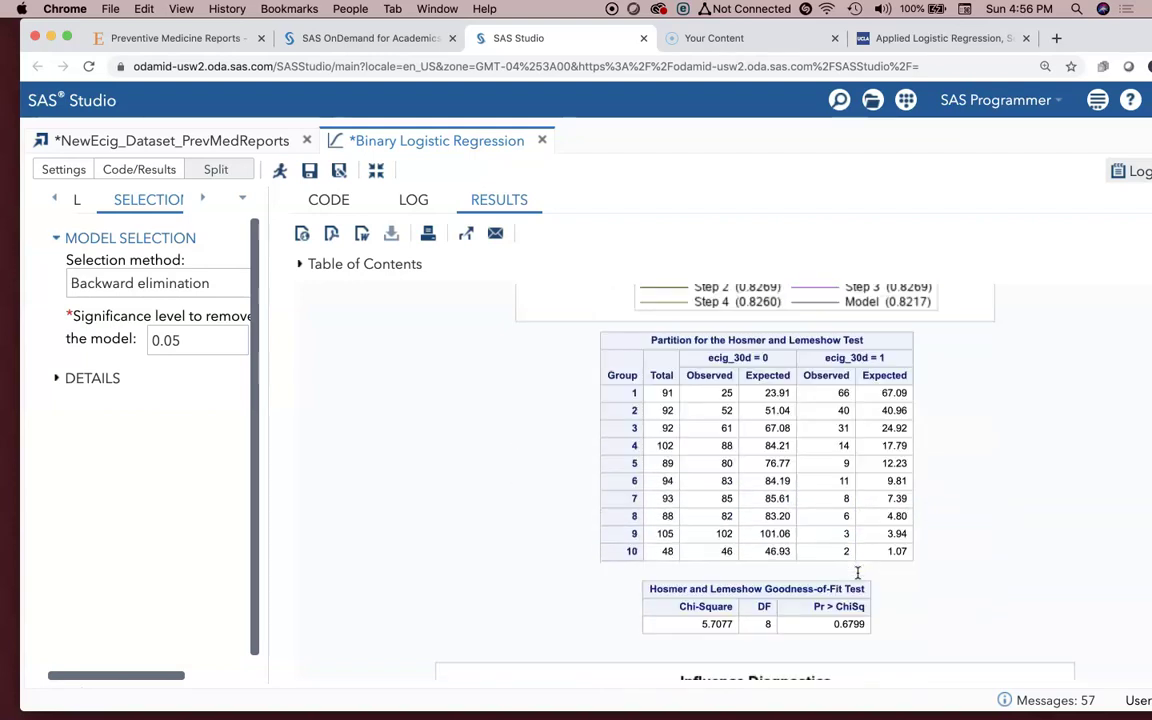
scroll(857, 572, up, 1)
scroll(858, 576, up, 1)
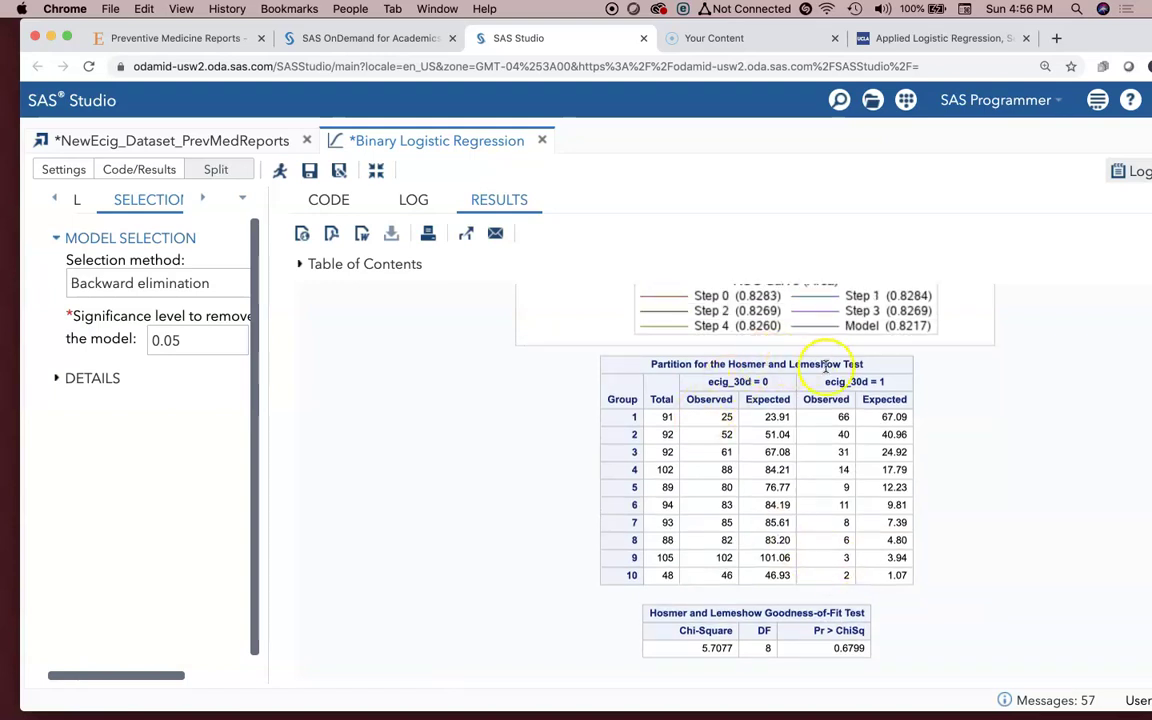
scroll(841, 535, down, 1)
scroll(880, 535, down, 3)
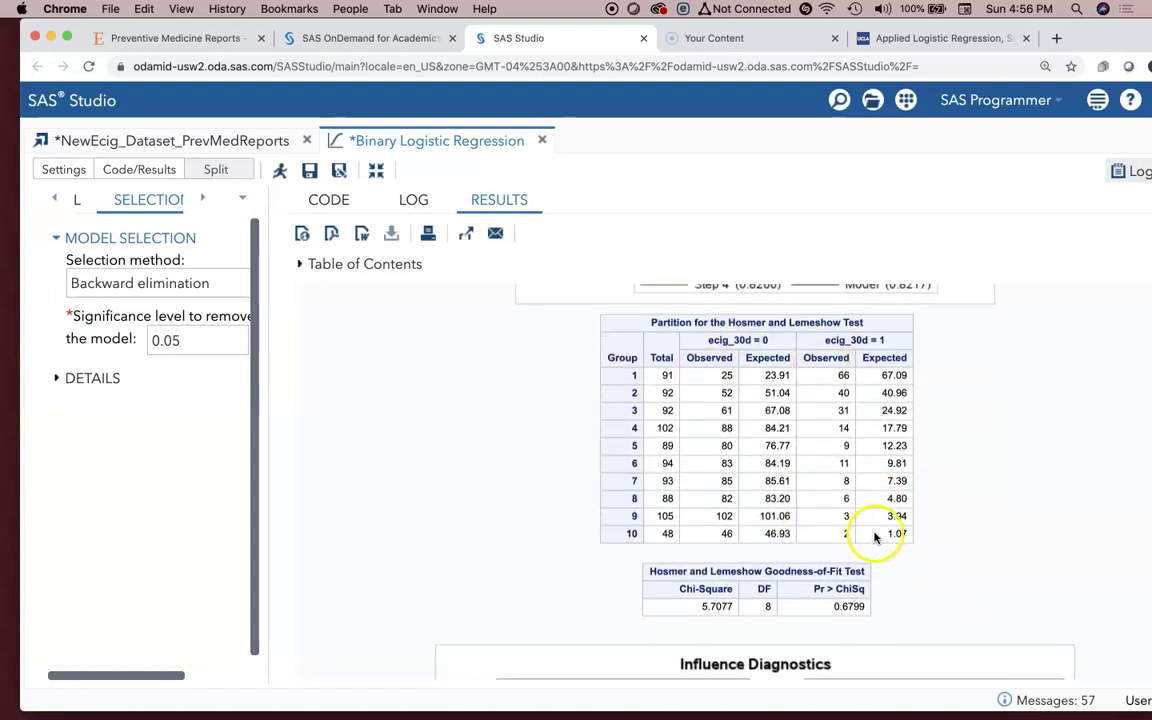
scroll(887, 532, up, 3)
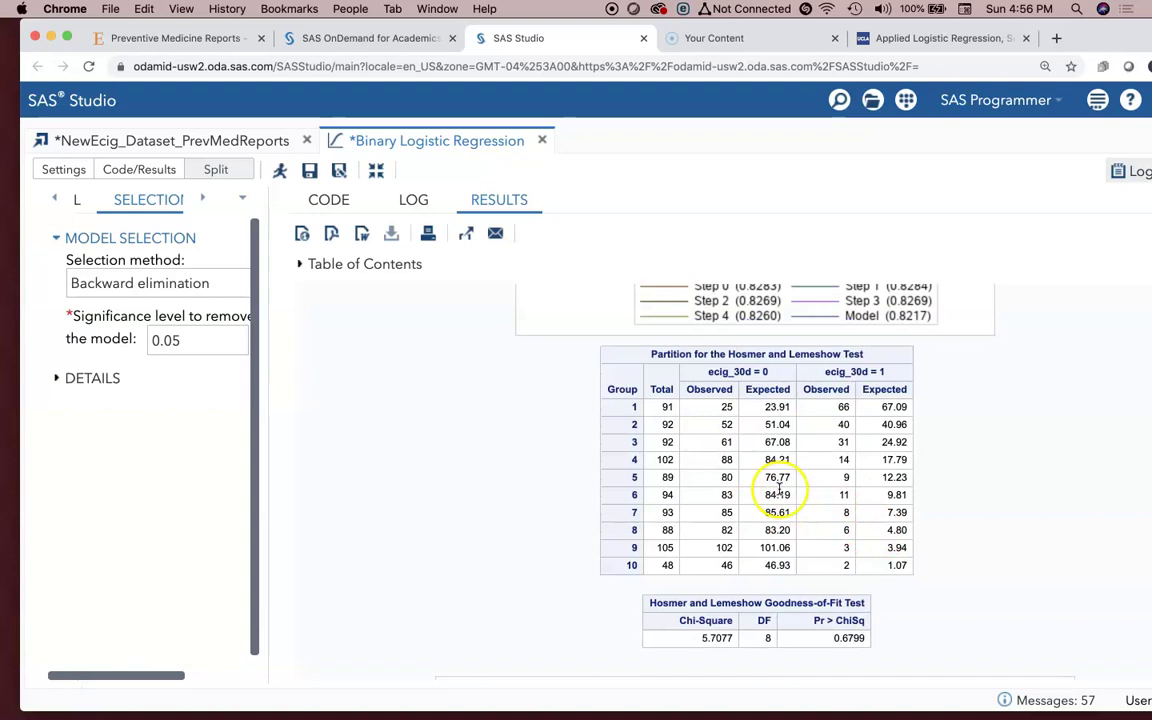
click(690, 393)
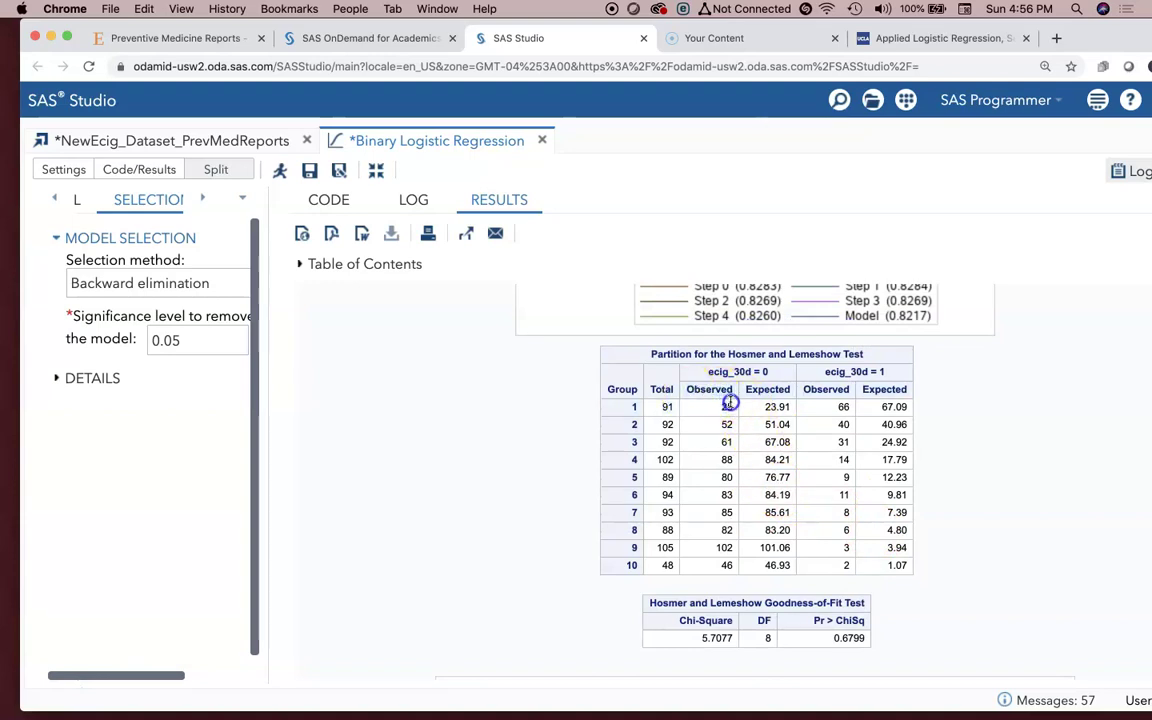
click(728, 398)
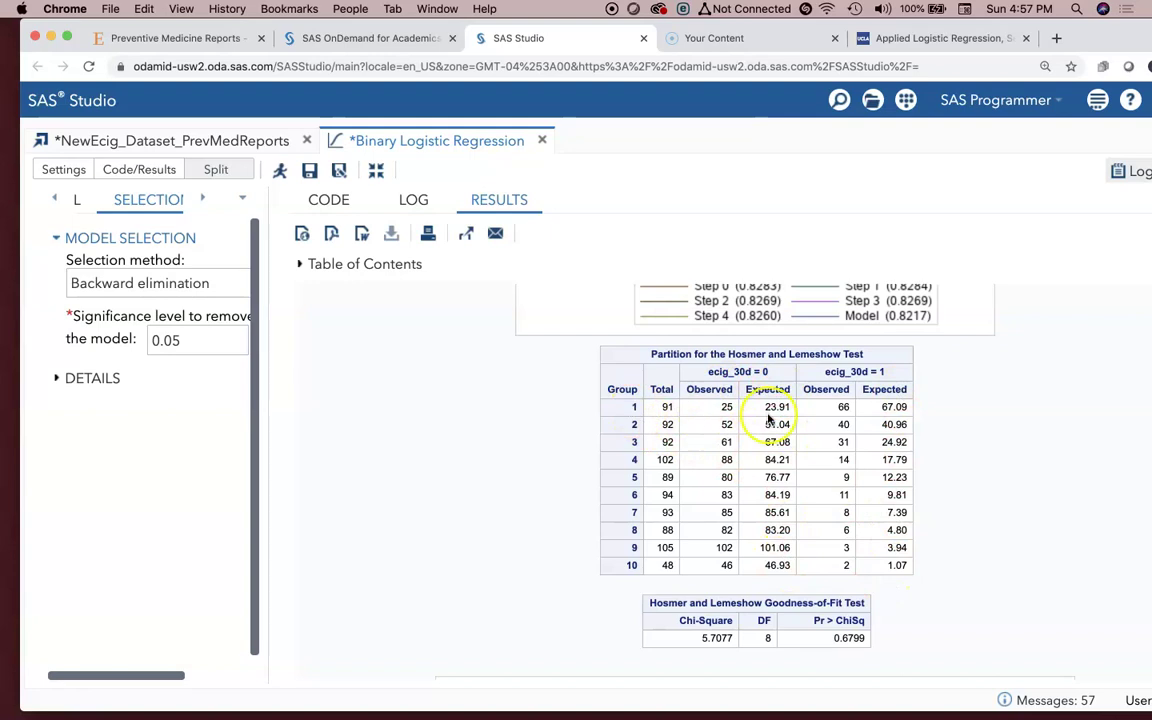
Highlight partition group 10: total 48, observed 46, expected 1.07.
click(628, 567)
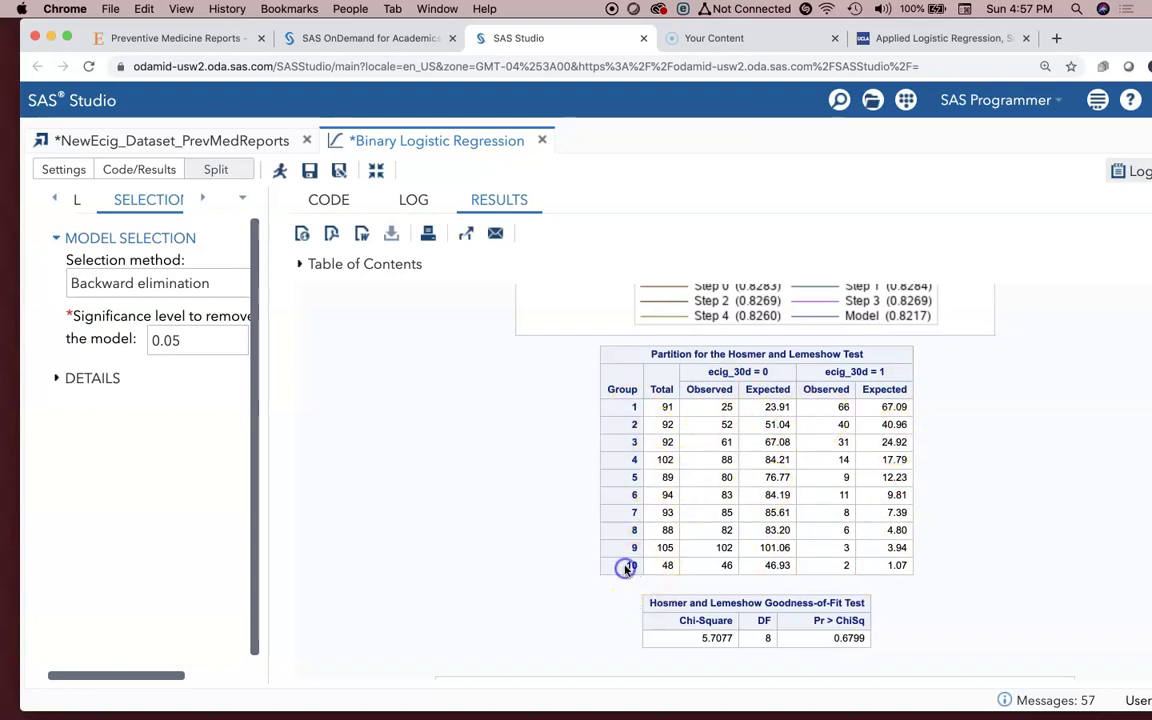
drag(626, 568, 709, 566)
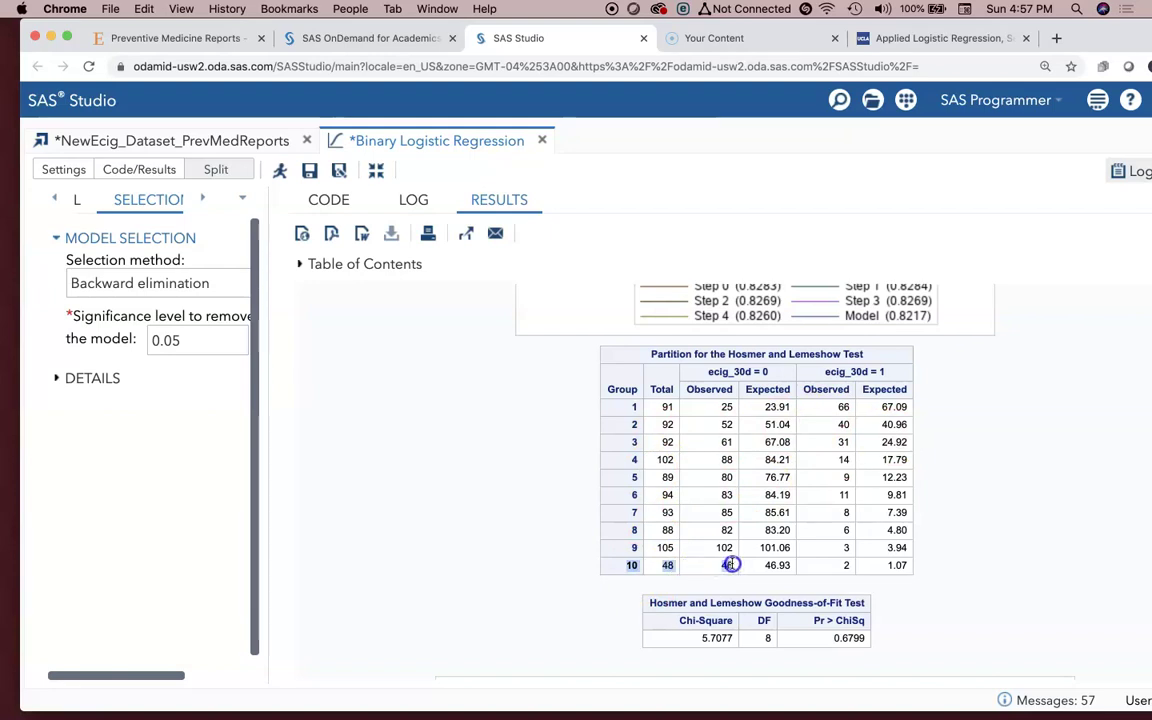
click(882, 565)
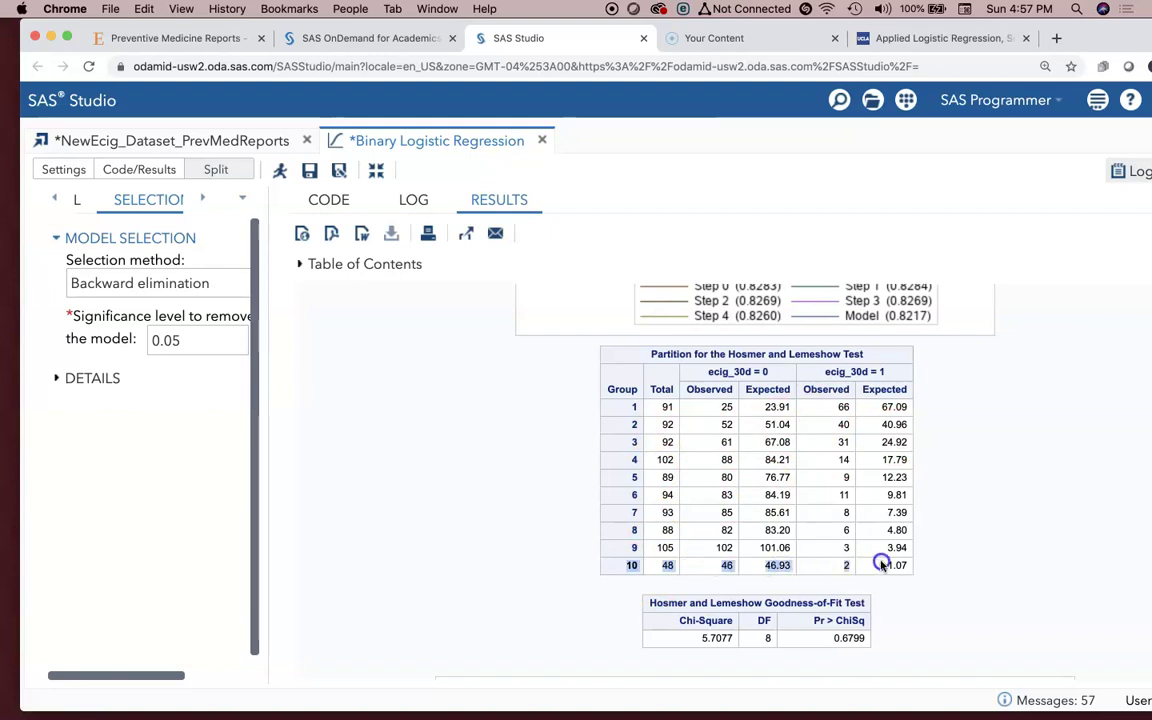
click(729, 566)
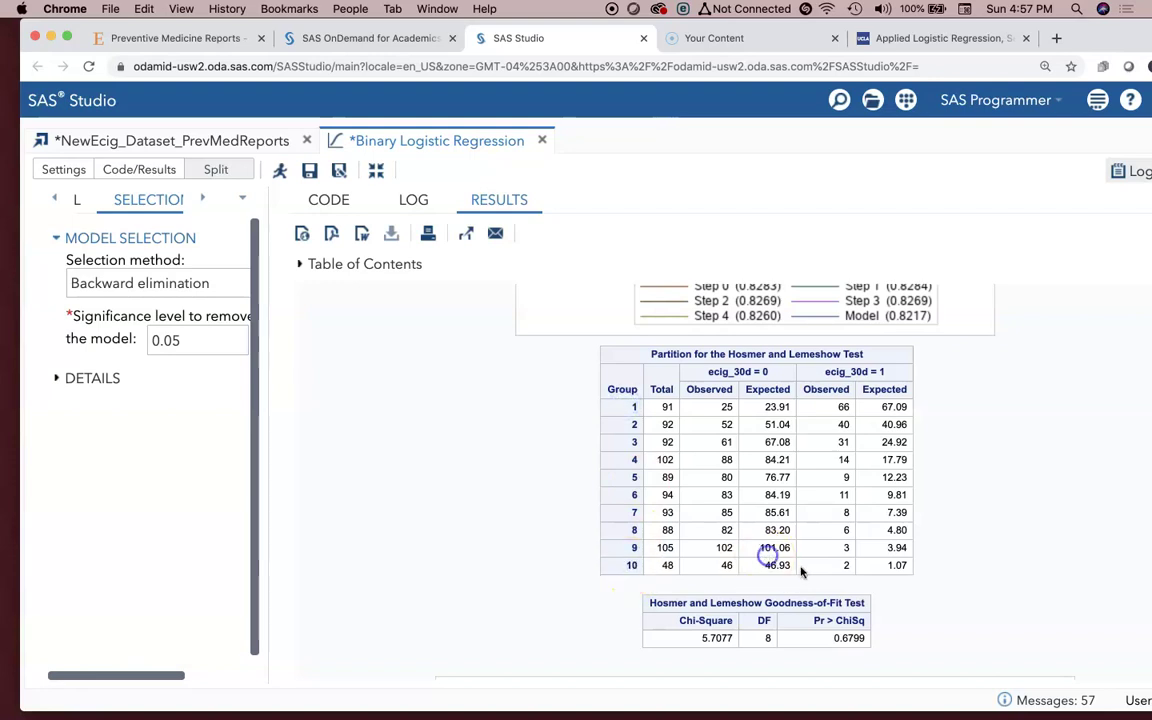
click(663, 406)
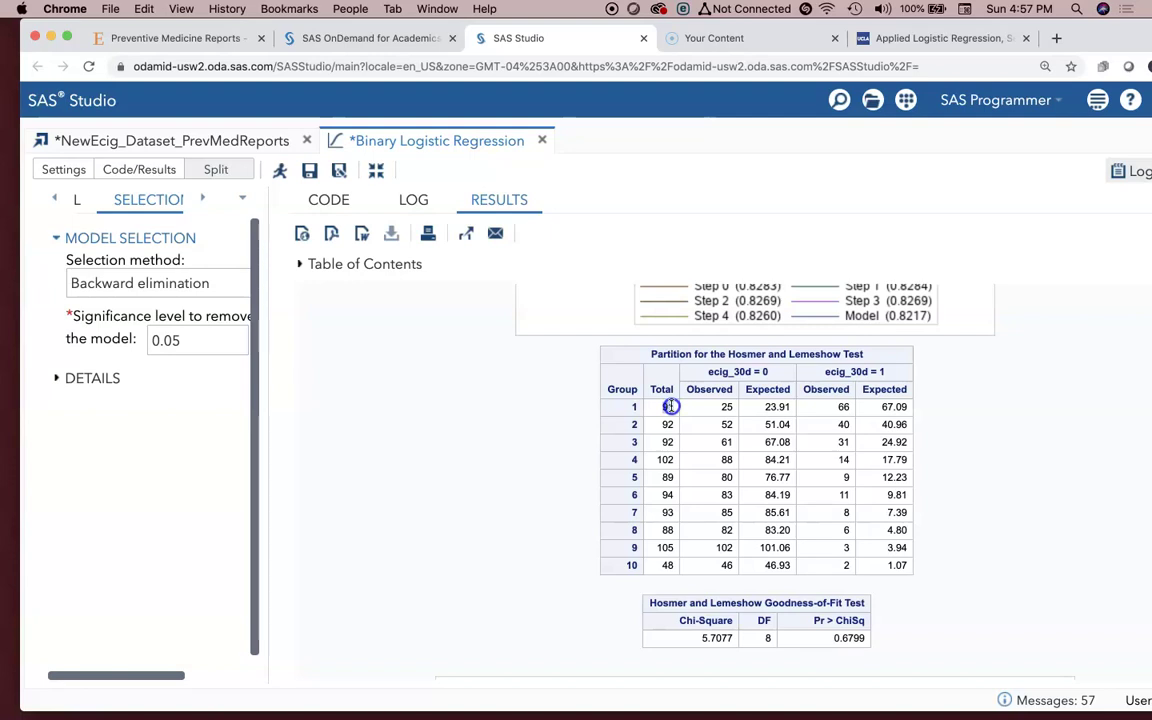
click(715, 406)
click(848, 406)
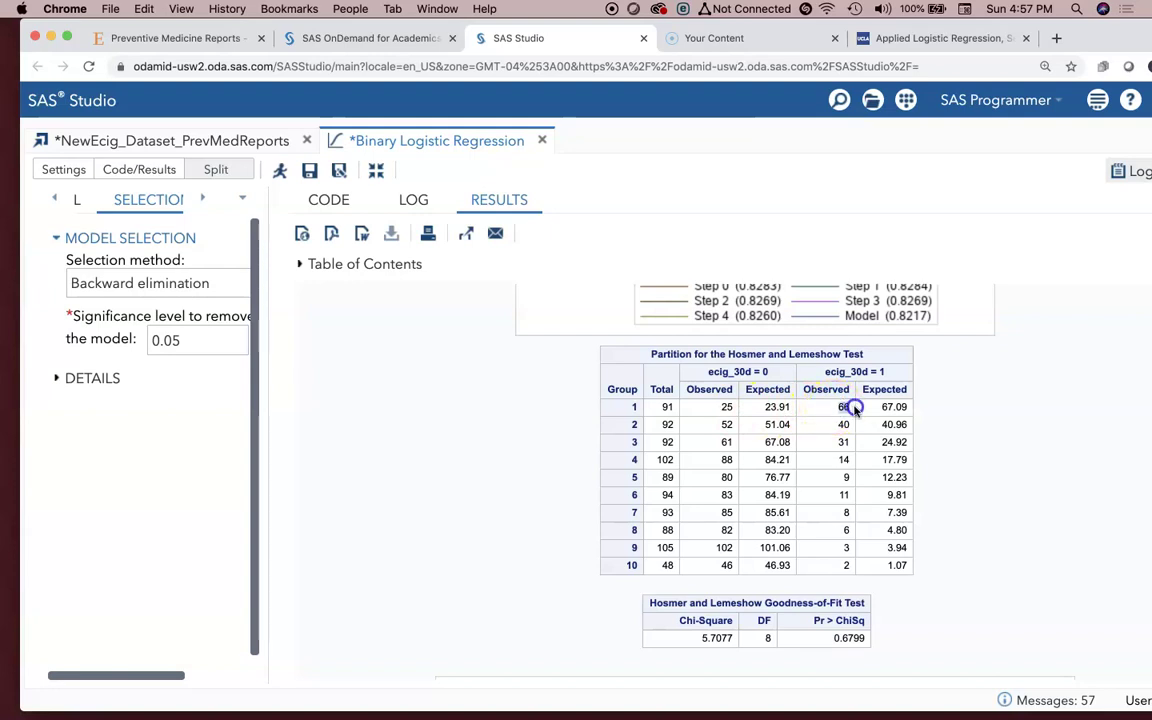
double_click(850, 406)
double_click(828, 389)
click(840, 406)
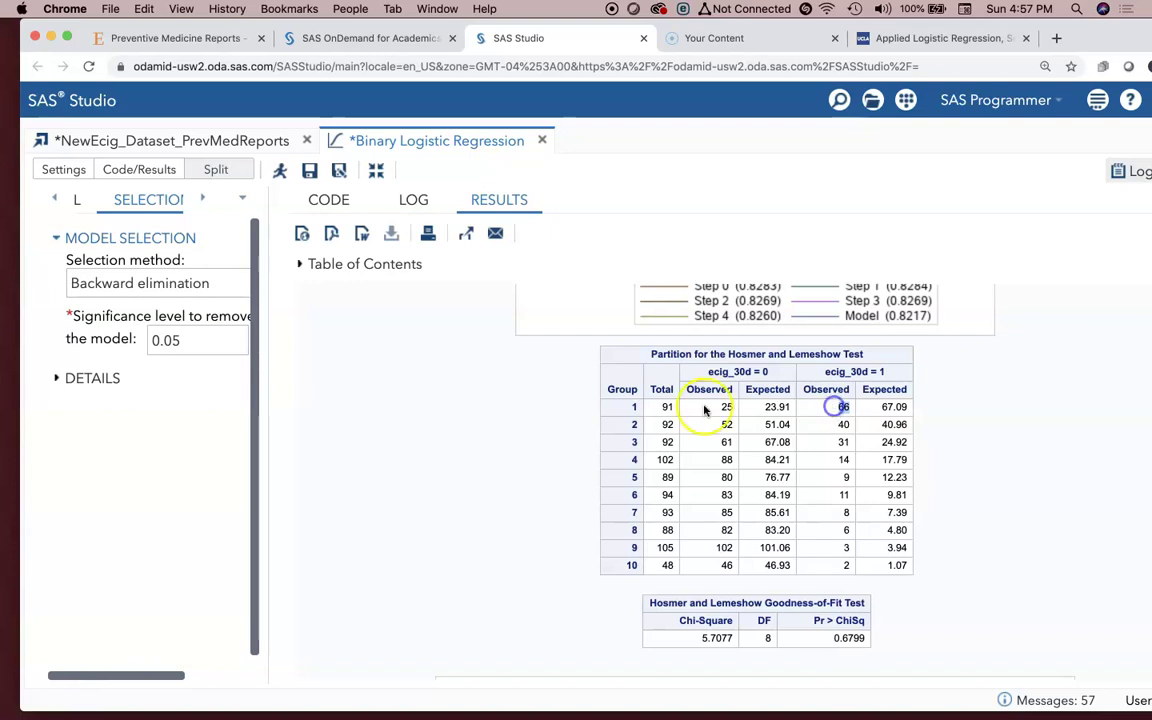
click(660, 407)
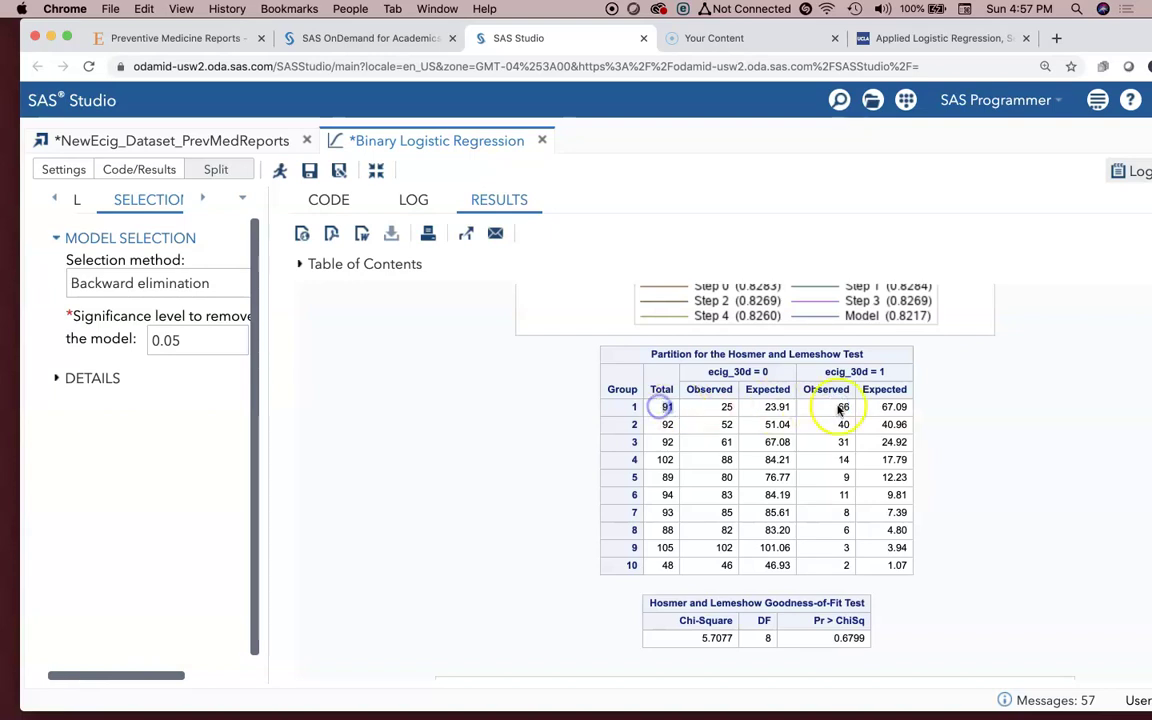
drag(877, 407, 910, 408)
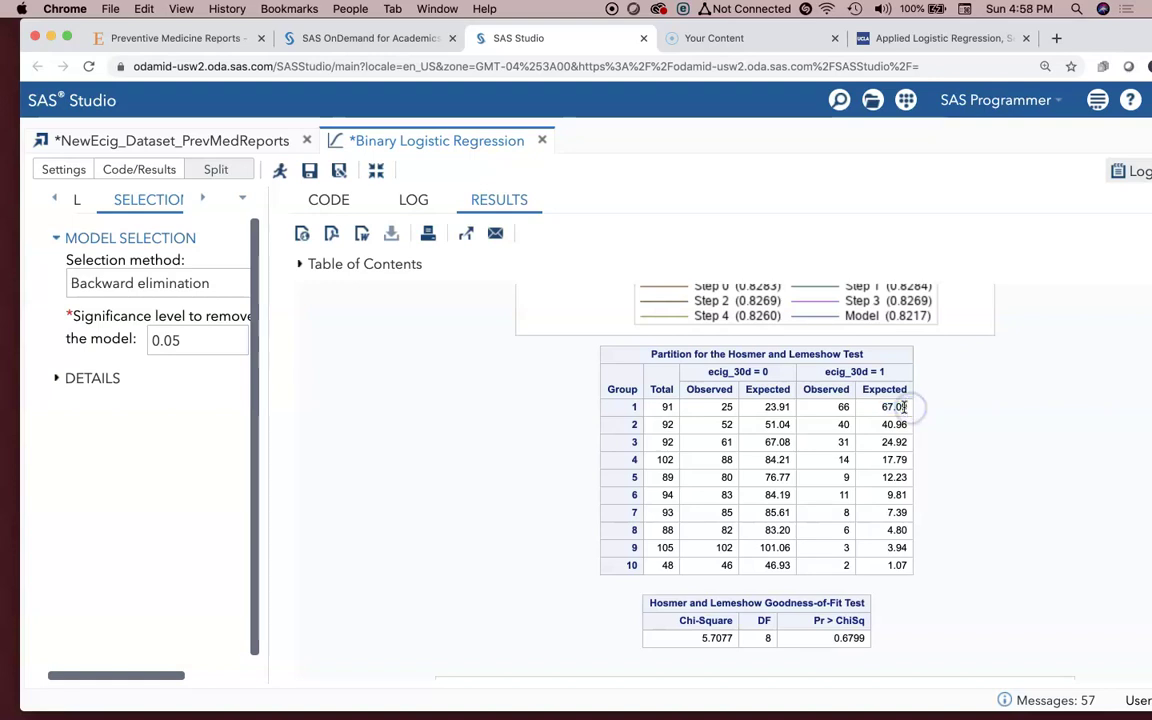
click(838, 408)
click(838, 424)
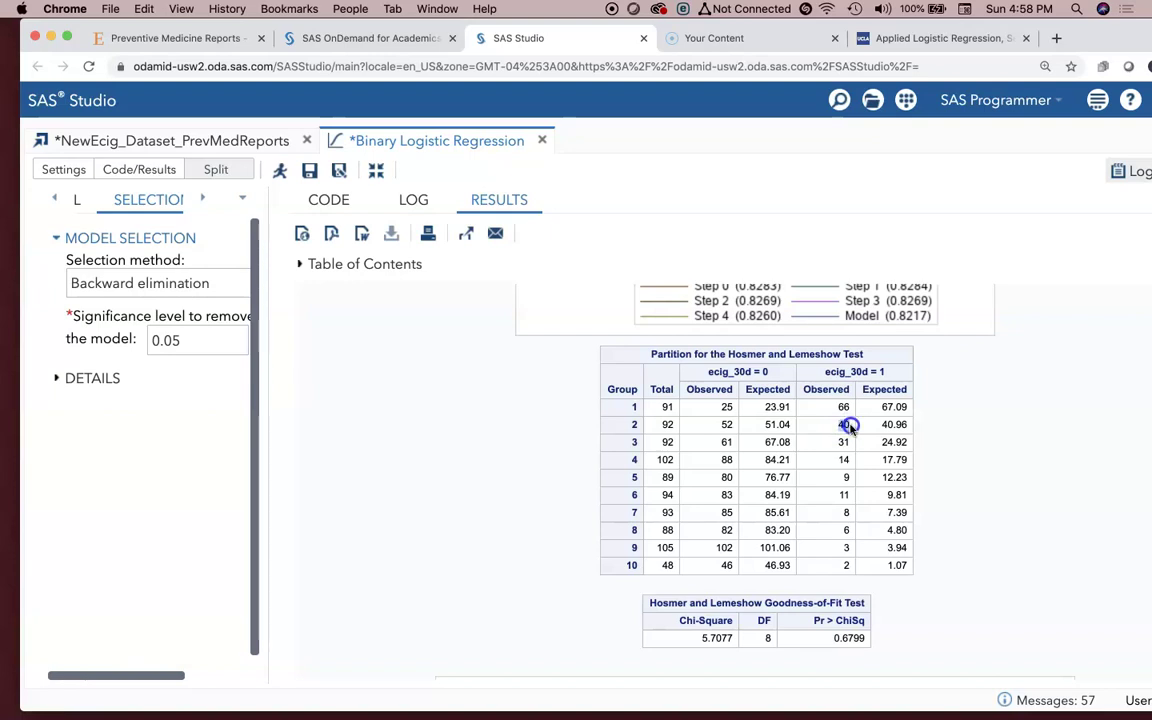
drag(880, 424, 906, 426)
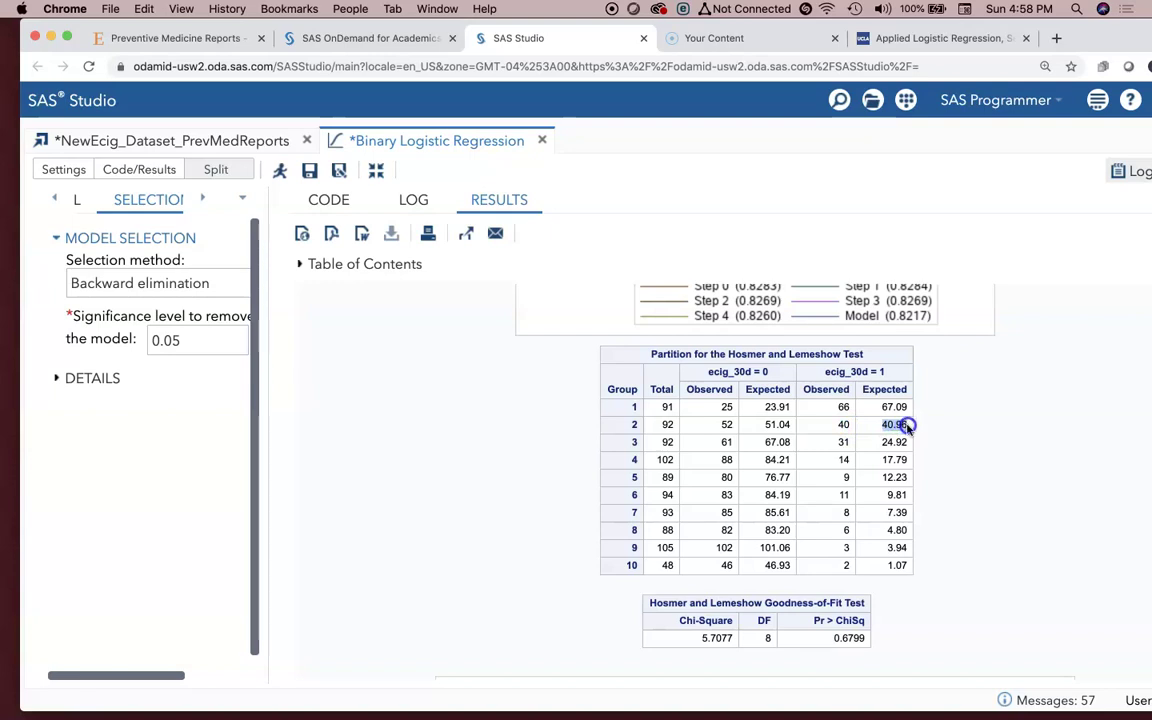
click(743, 424)
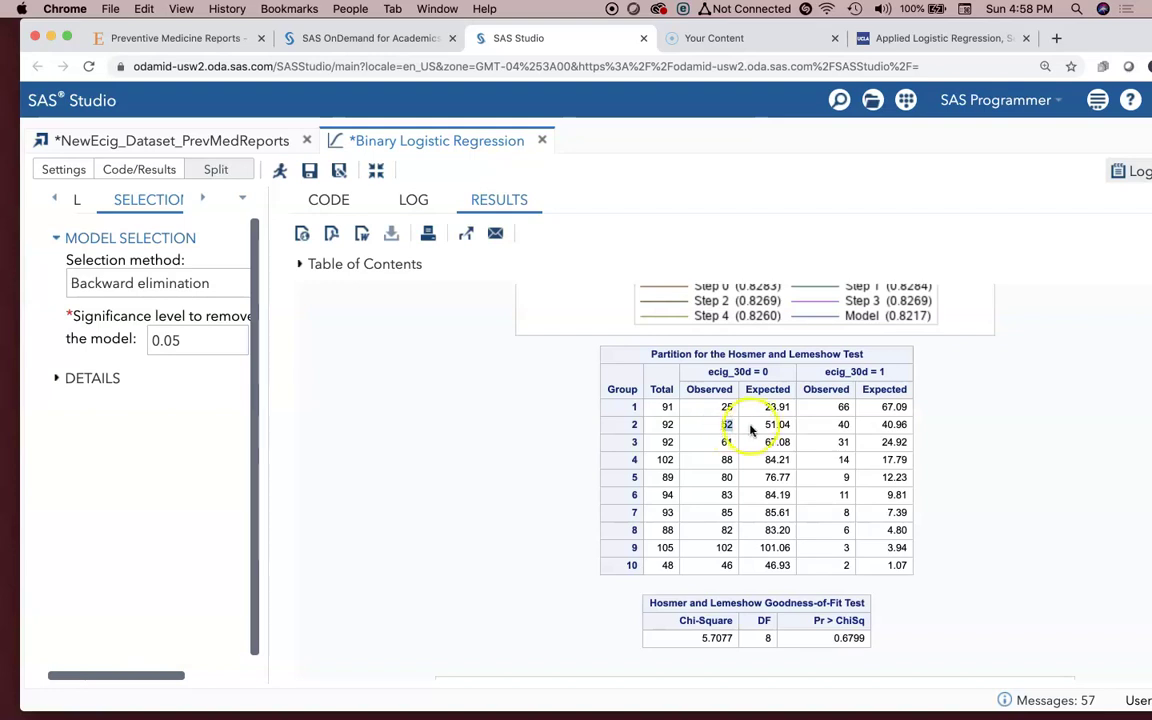
click(777, 425)
drag(777, 425, 788, 424)
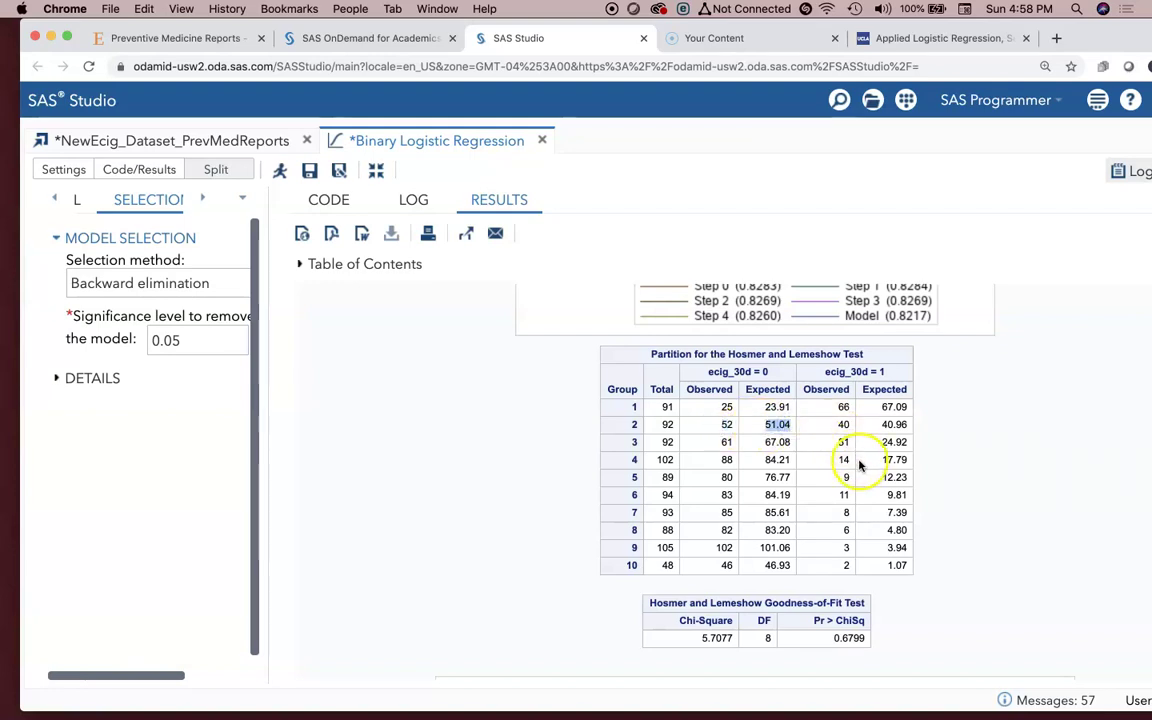
click(720, 389)
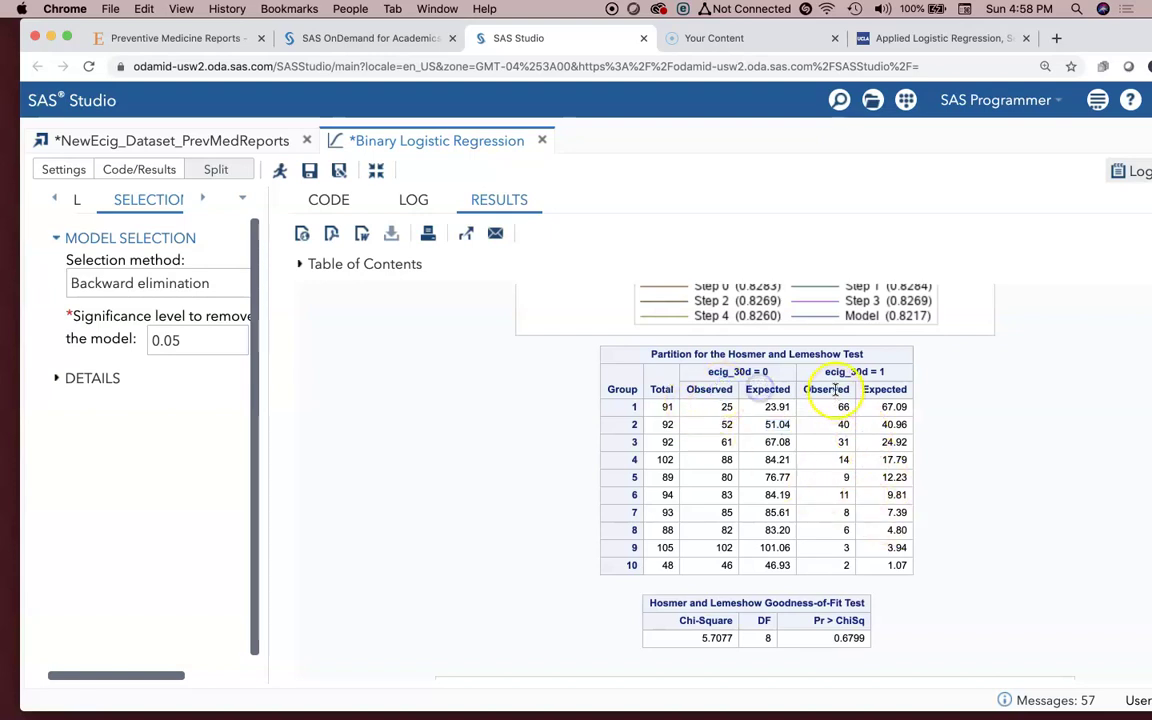
click(826, 389)
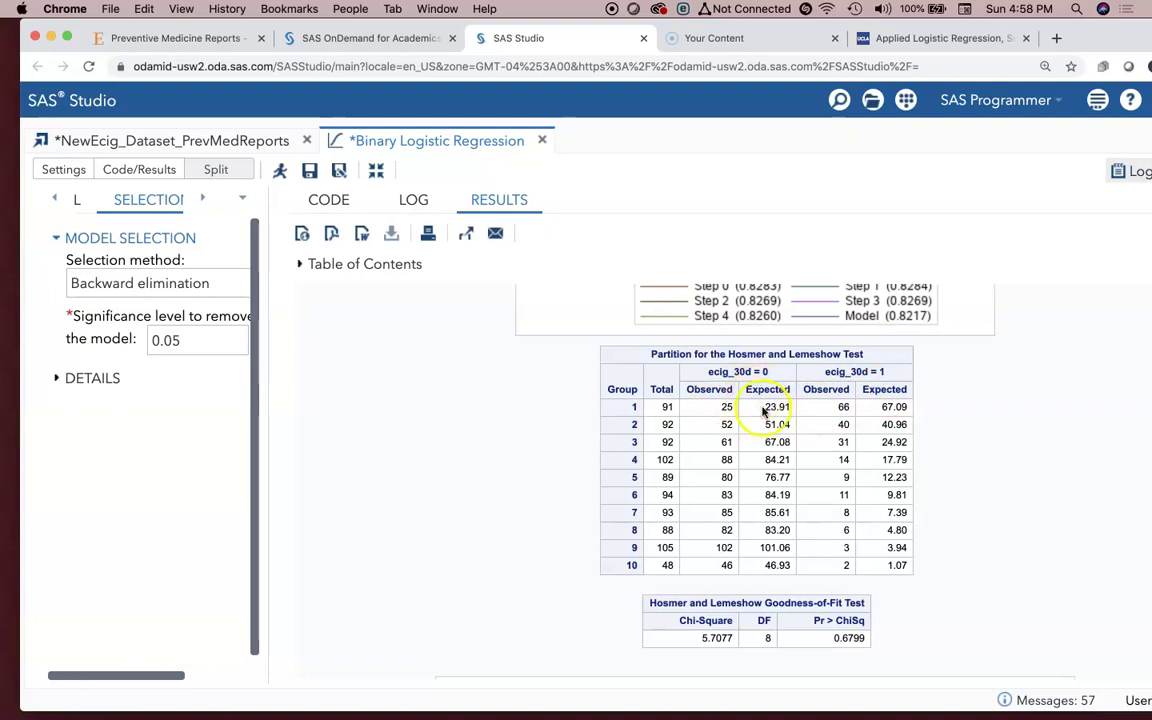
drag(833, 638, 866, 641)
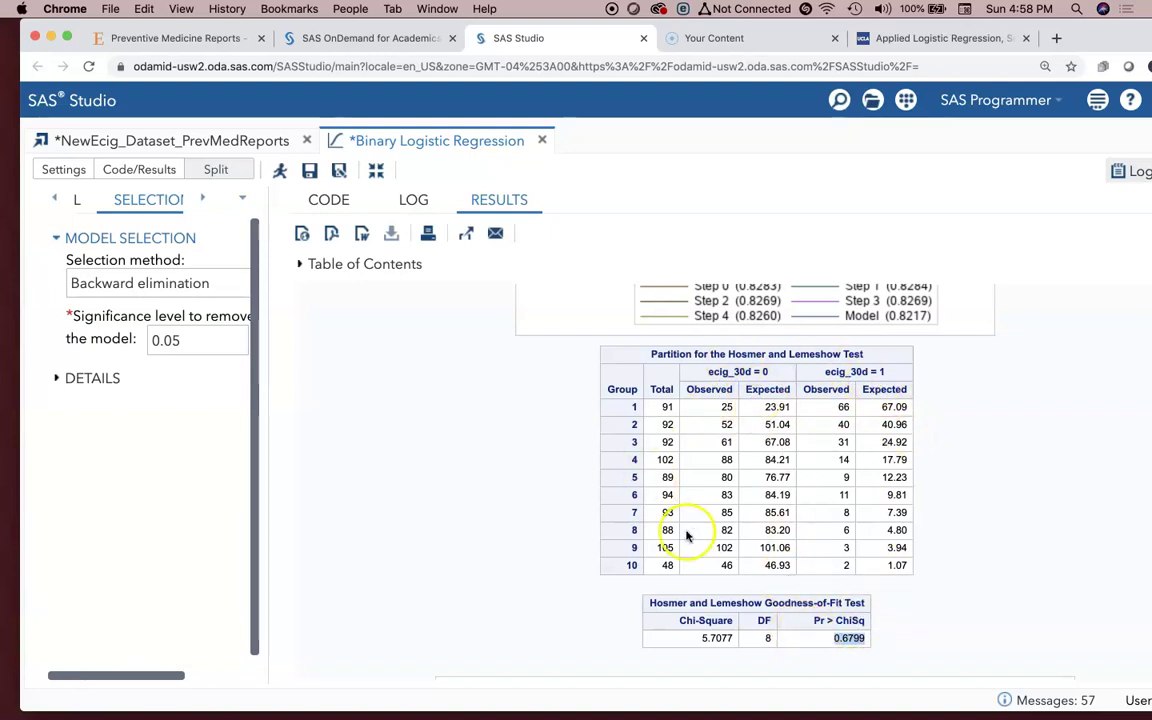
scroll(770, 465, up, 1)
click(845, 642)
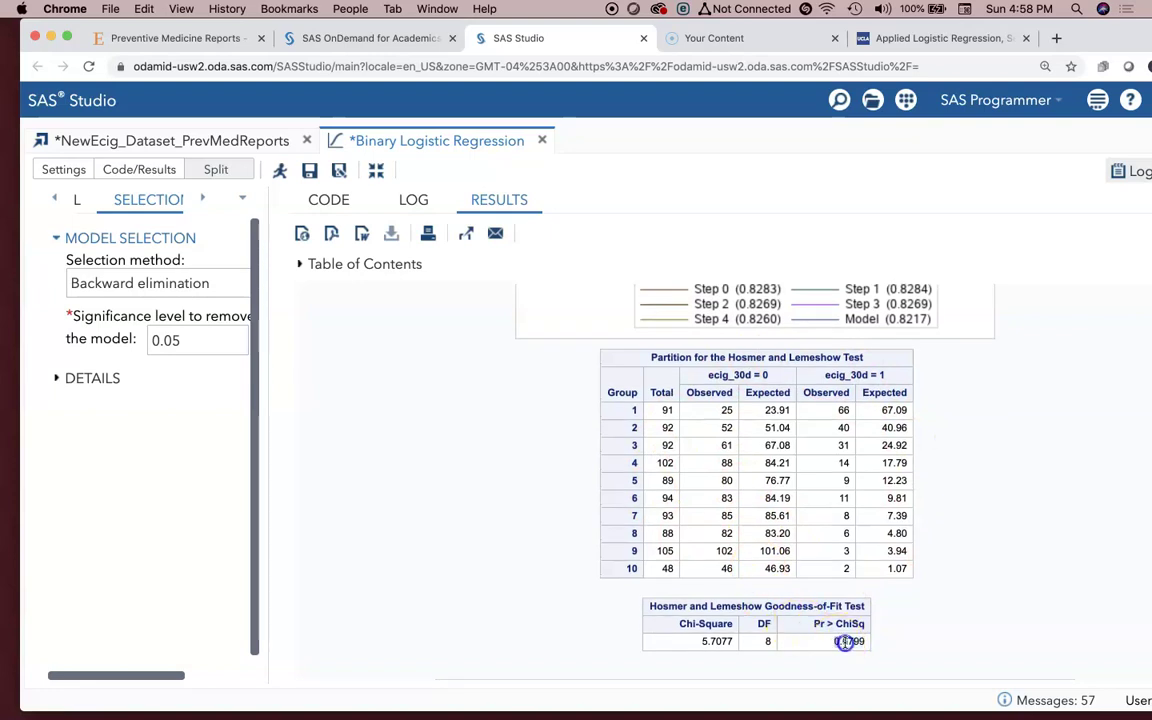
drag(845, 642, 868, 643)
scroll(868, 643, down, 1)
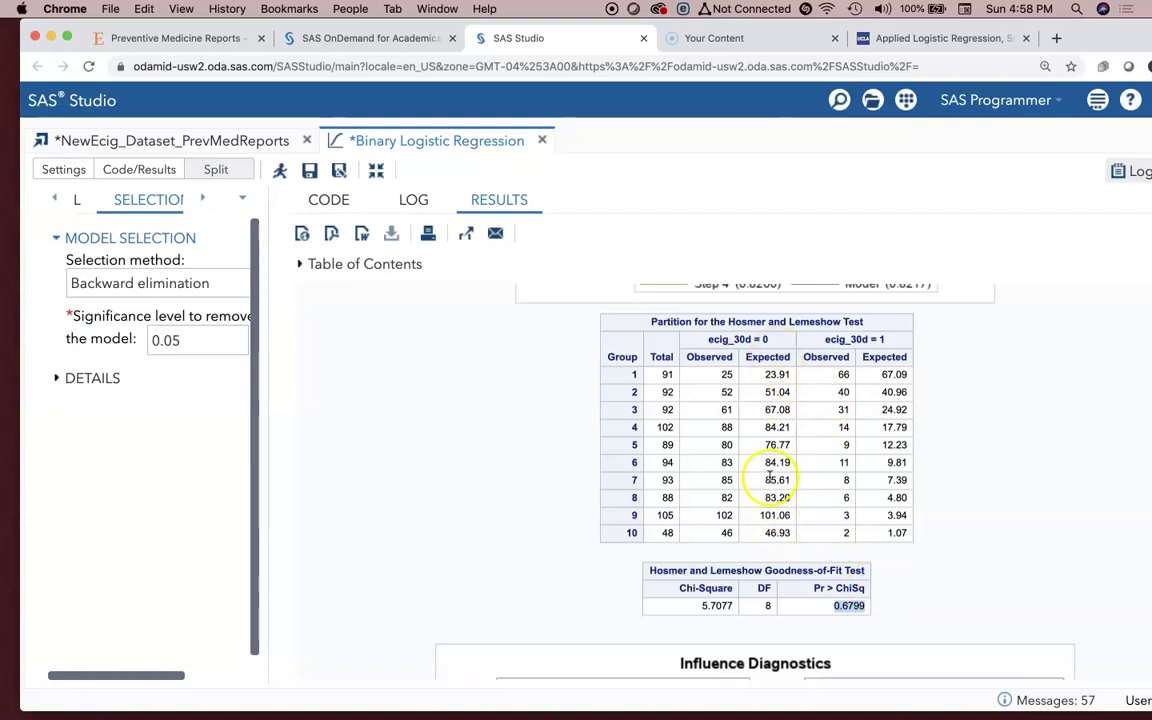
scroll(860, 555, down, 10)
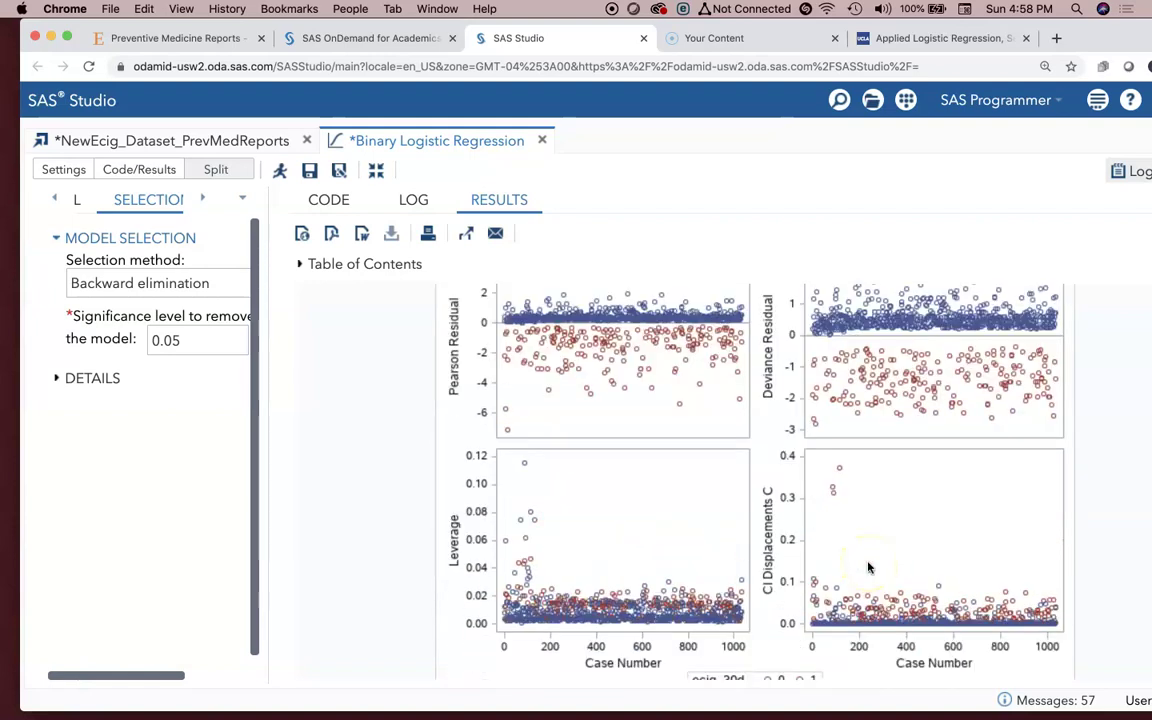
scroll(867, 566, down, 5)
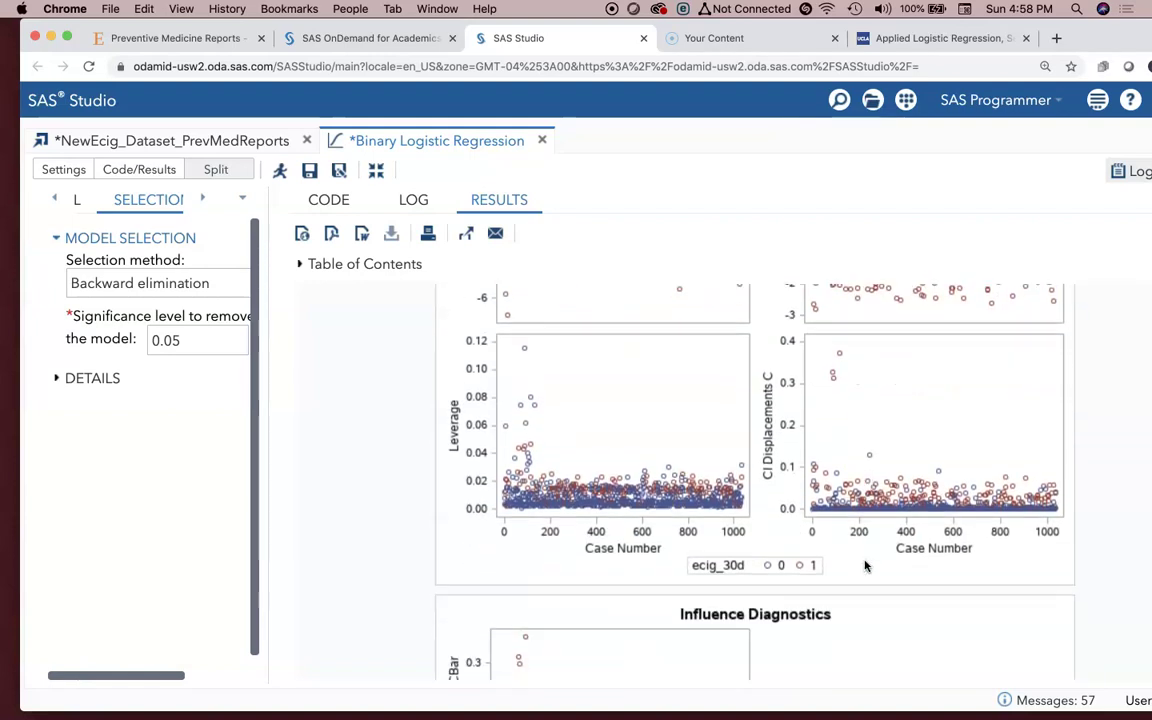
scroll(866, 566, down, 8)
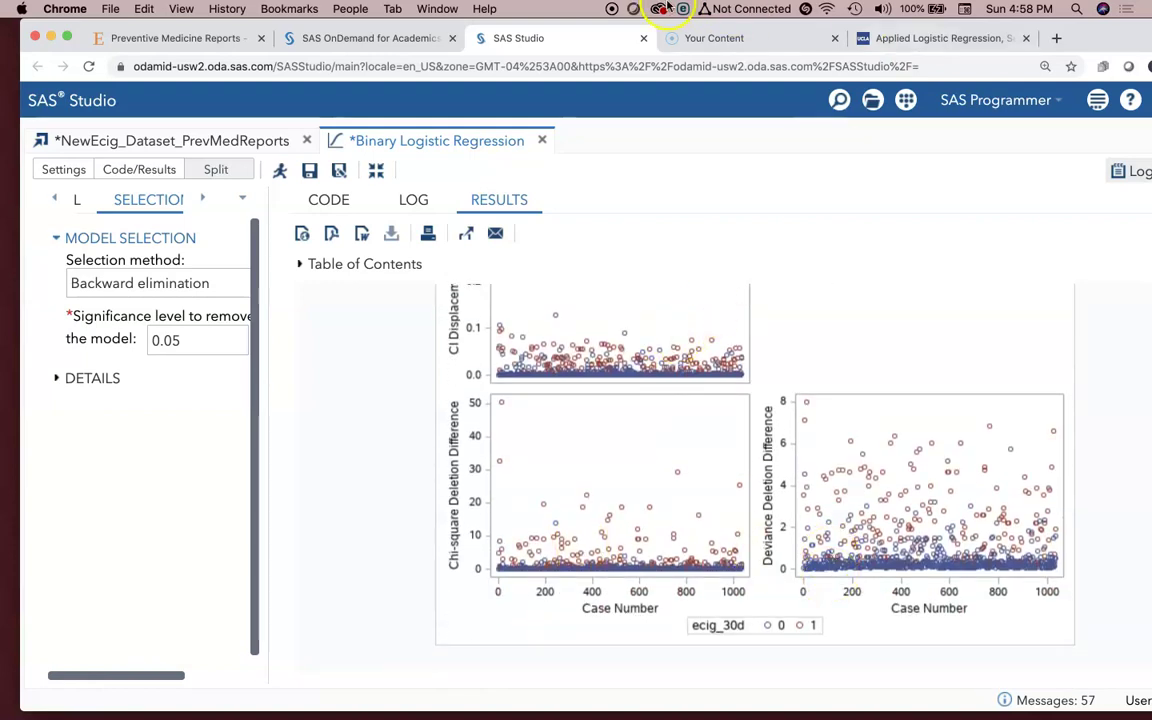
drag(650, 30, 672, 20)
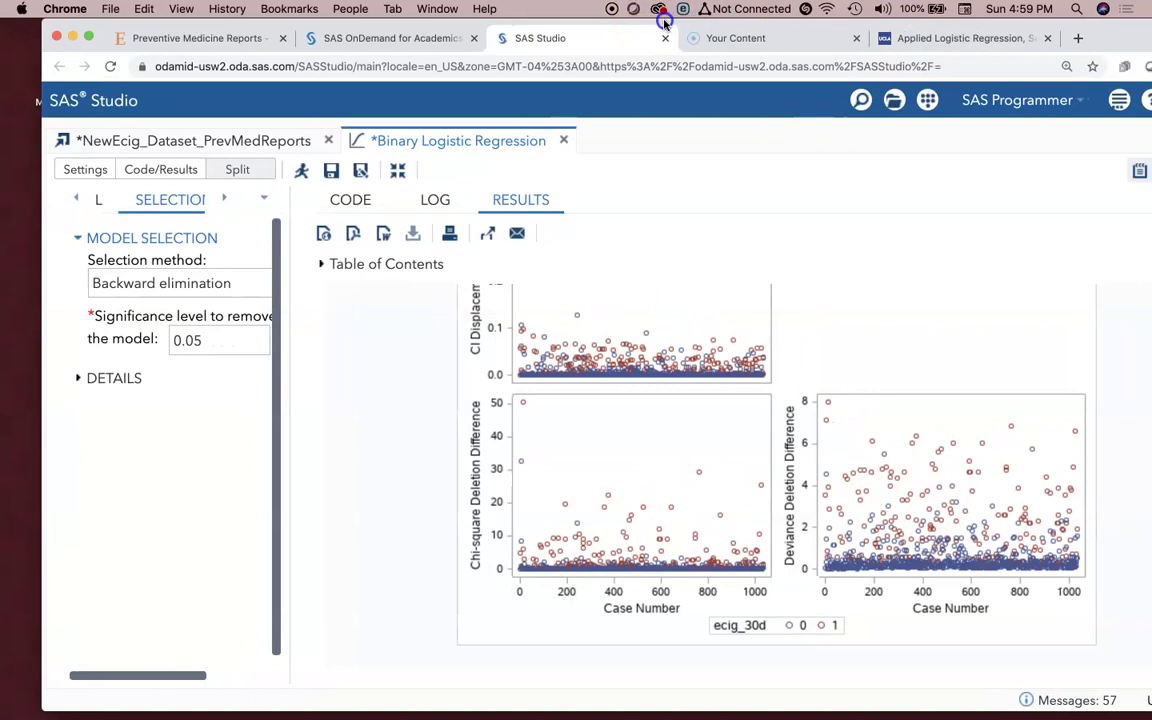
scroll(720, 370, up, 1)
scroll(735, 393, up, 5)
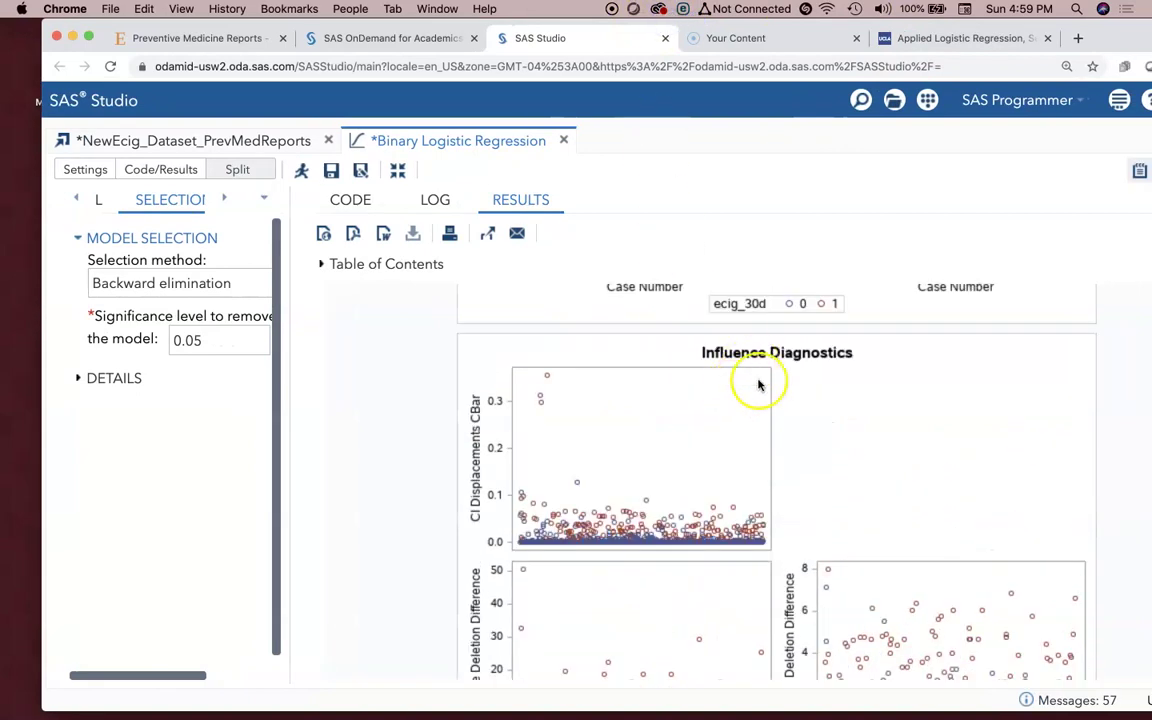
scroll(722, 455, up, 8)
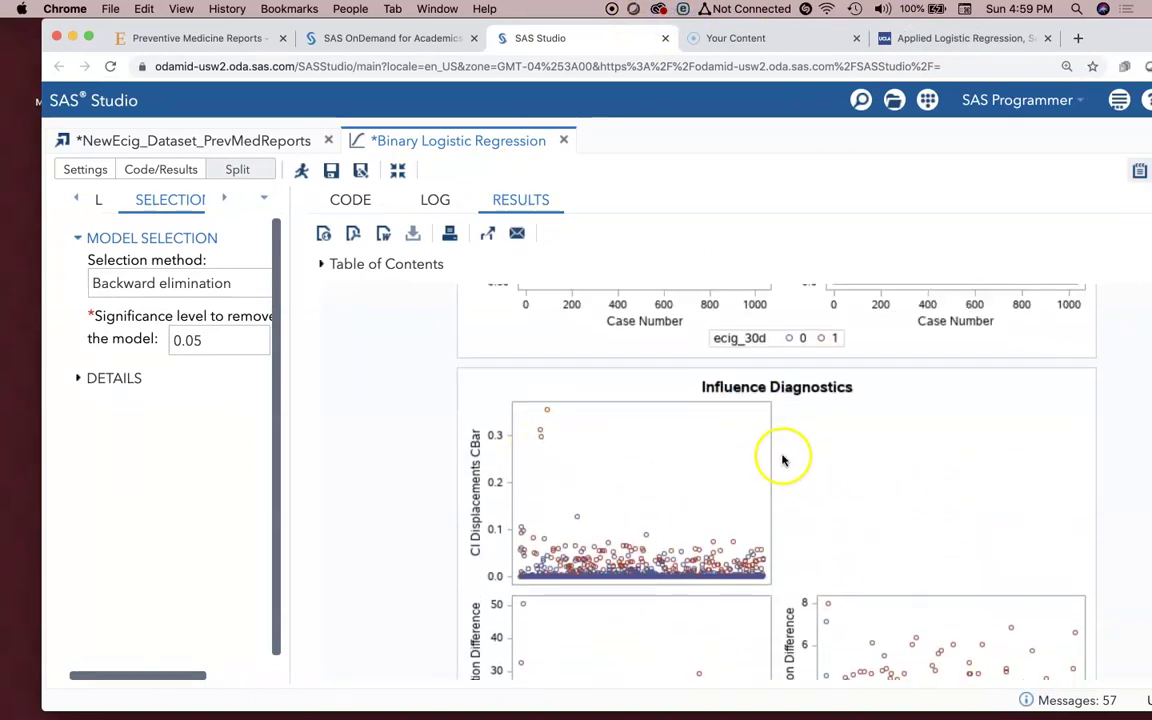
scroll(650, 405, up, 7)
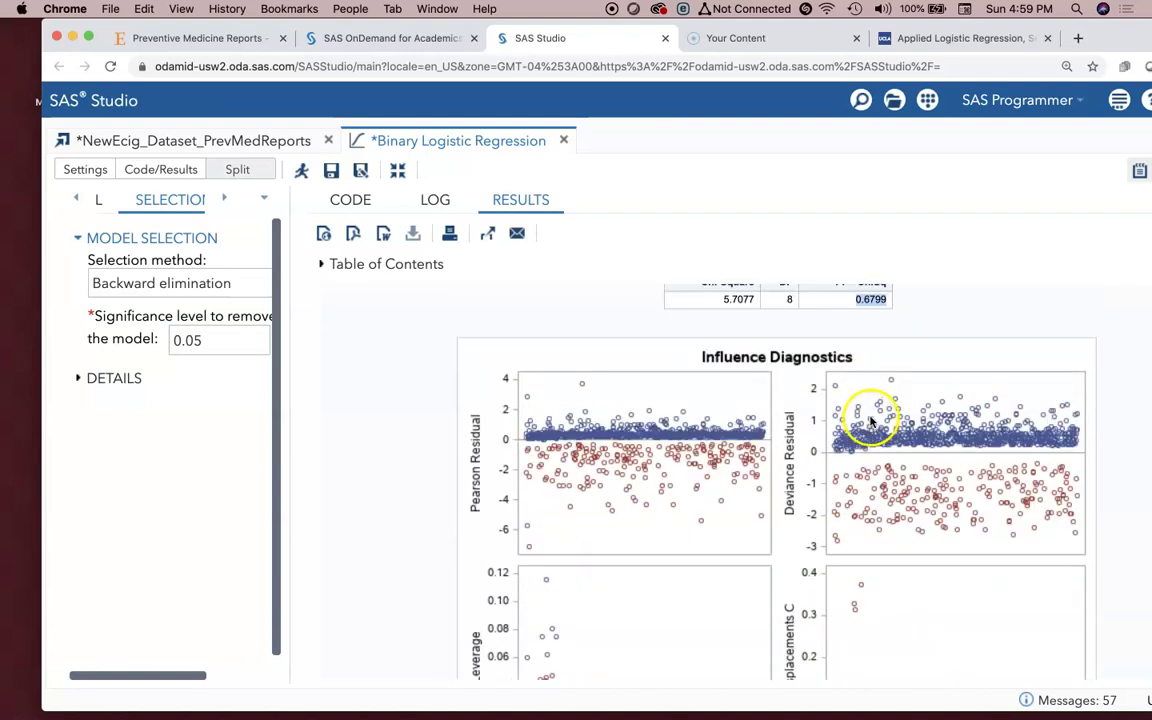
Scroll back up to Model Information for WORK.IMPORT4 and the ecig_30d response profile (704/190).
scroll(870, 405, up, 9)
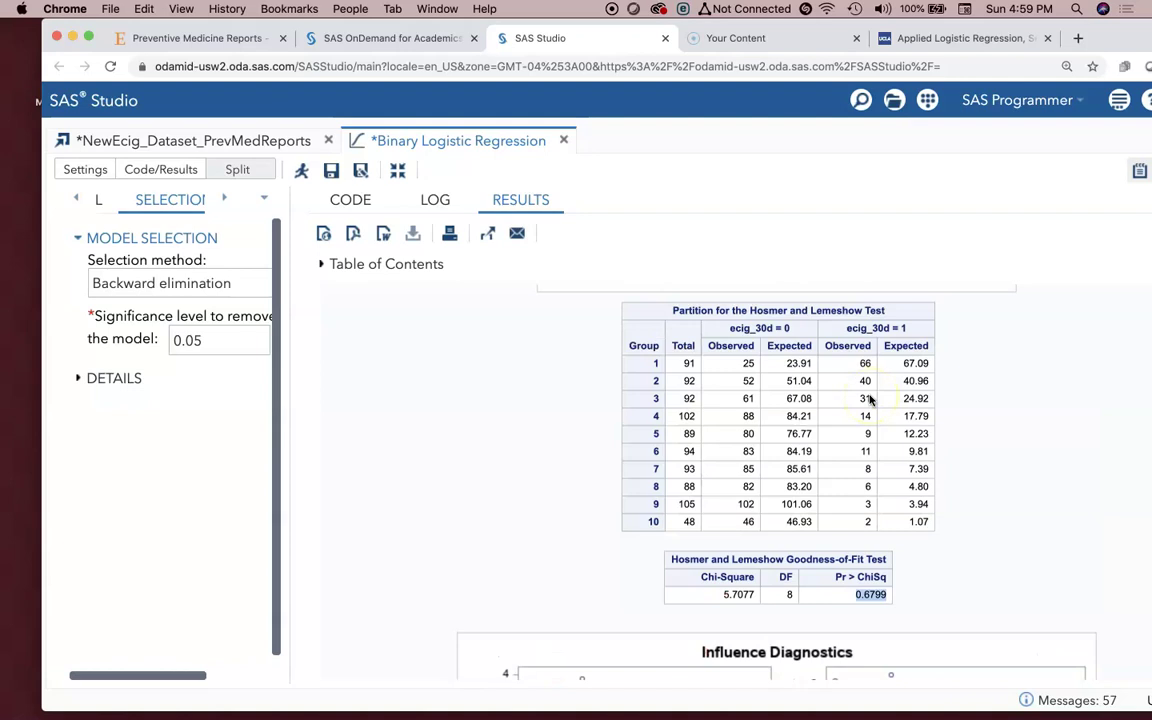
scroll(868, 398, up, 20)
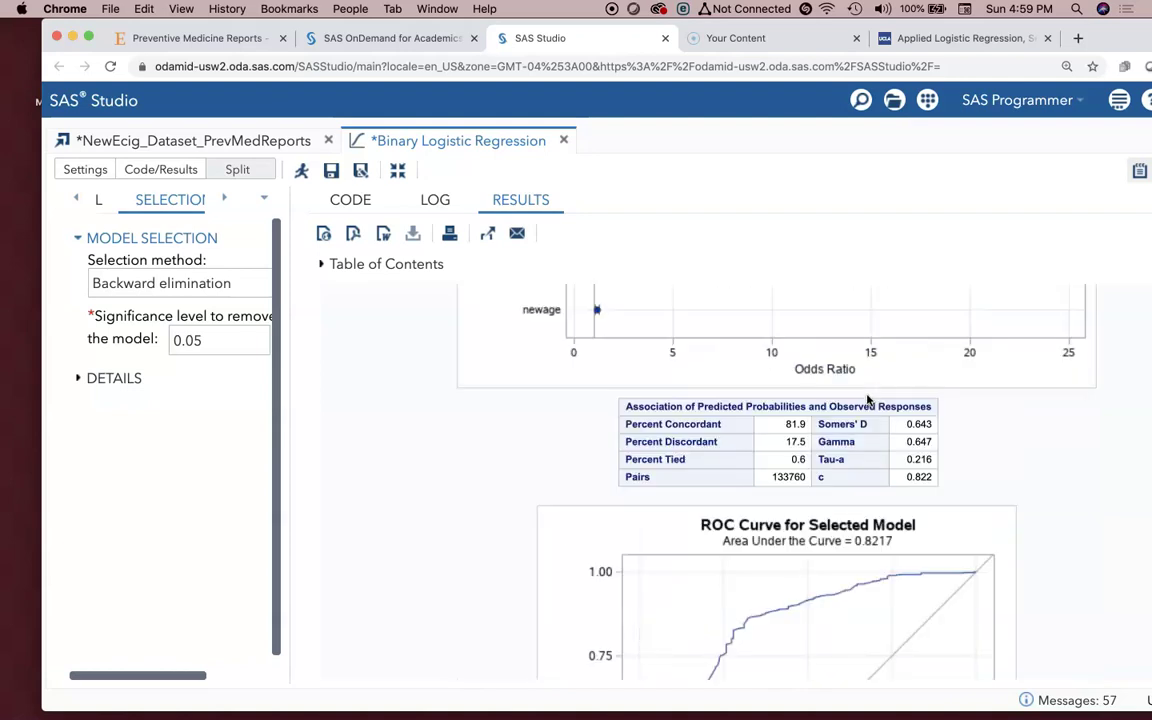
scroll(868, 400, up, 20)
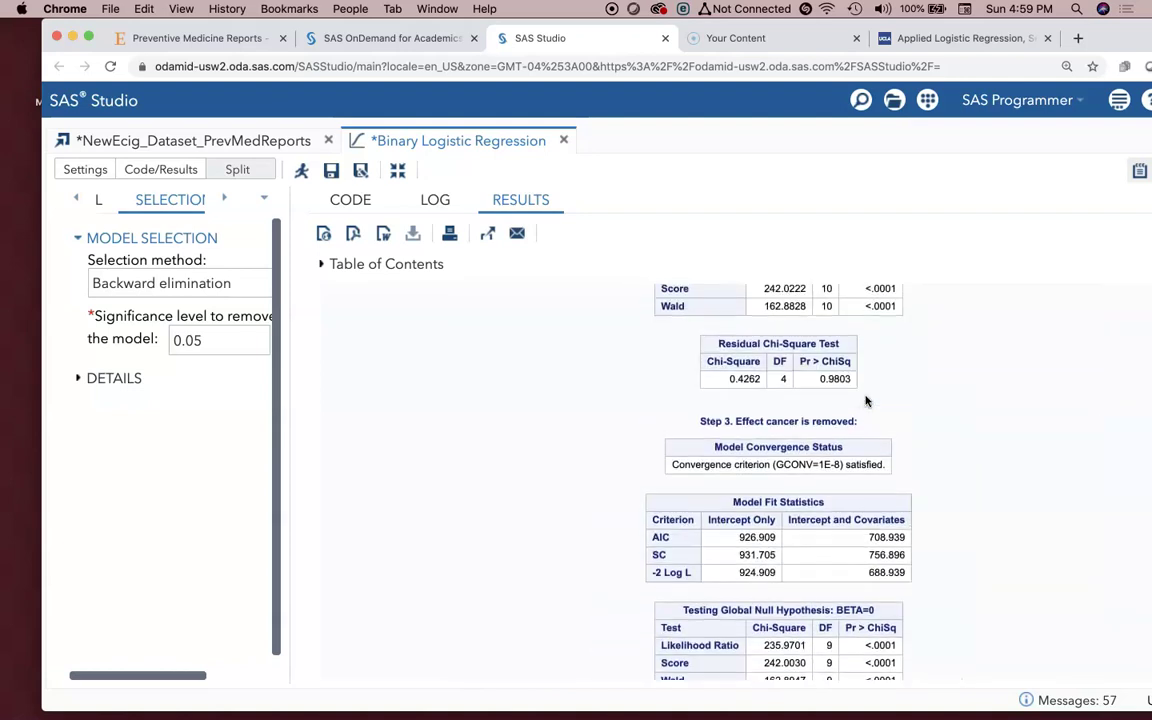
scroll(866, 401, up, 15)
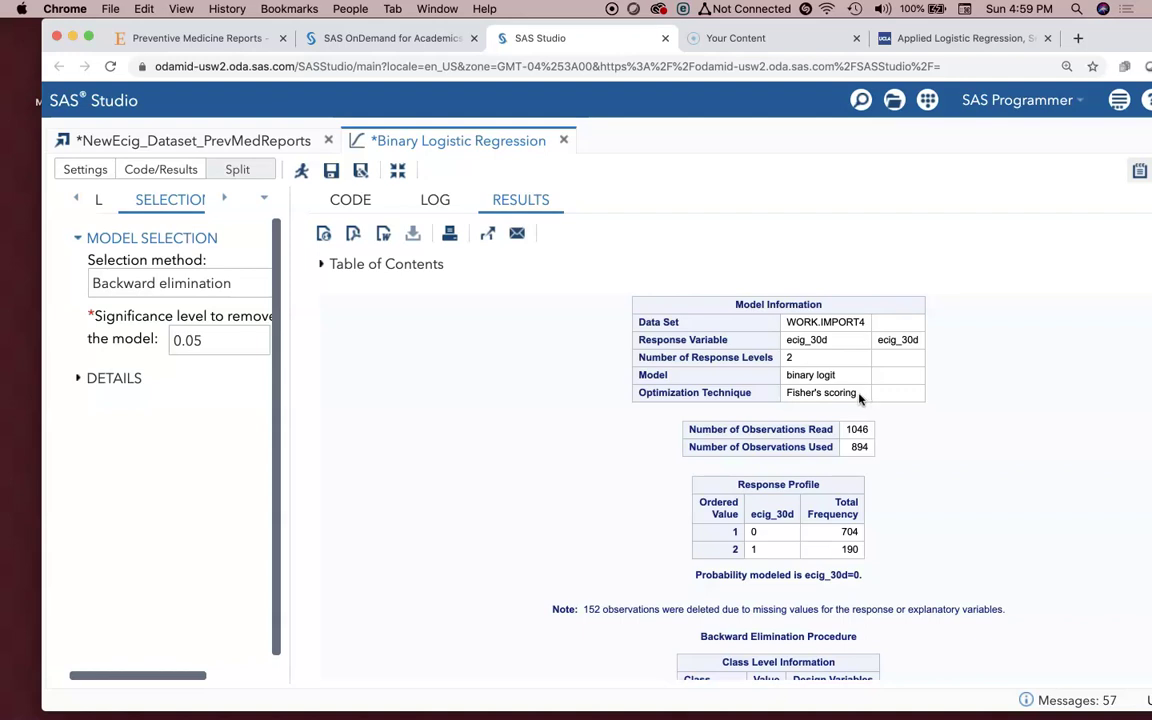
click(736, 289)
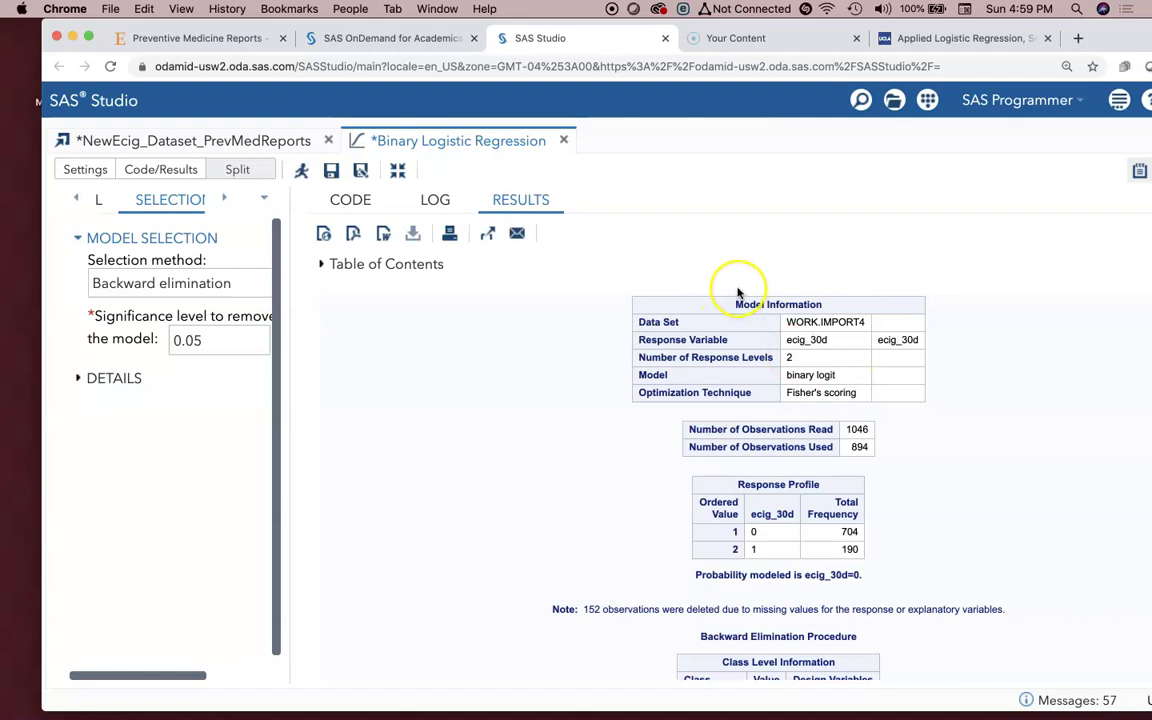